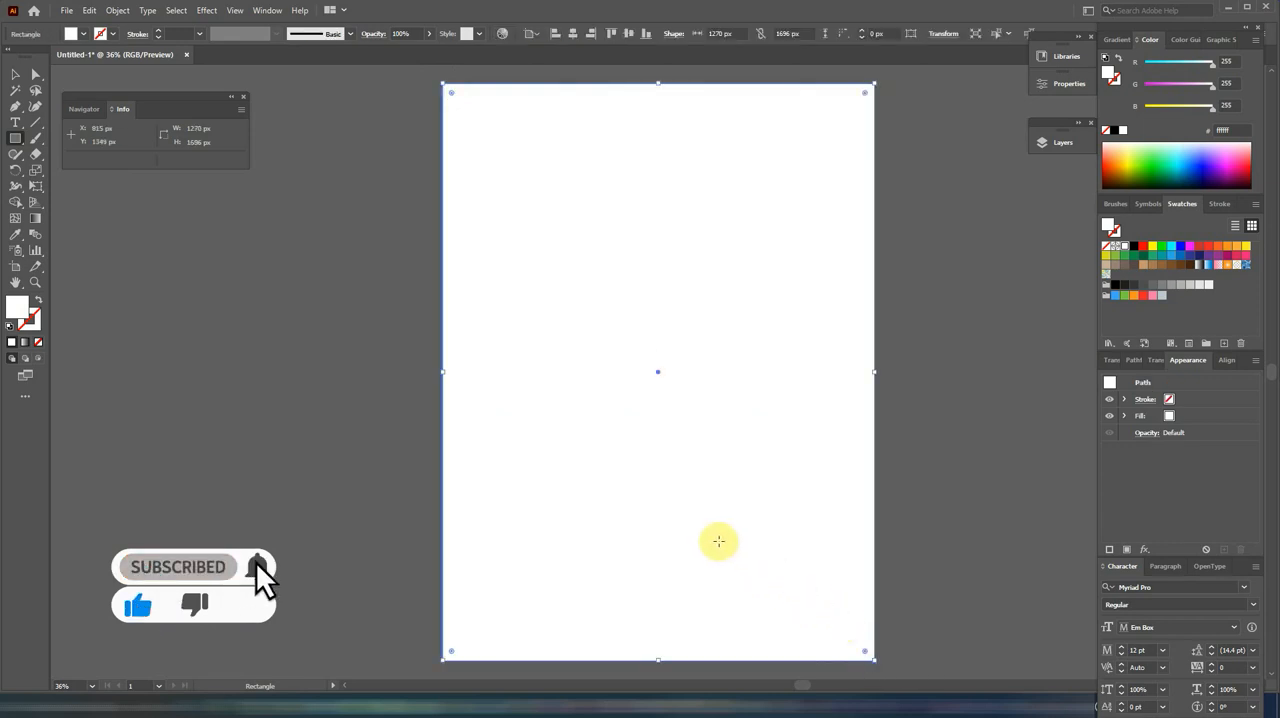
Step: Paste the colour palette beside the artboard and fill the page-sized rectangle with the palette's darkest green swatch
key(v)
key(ctrl+v)
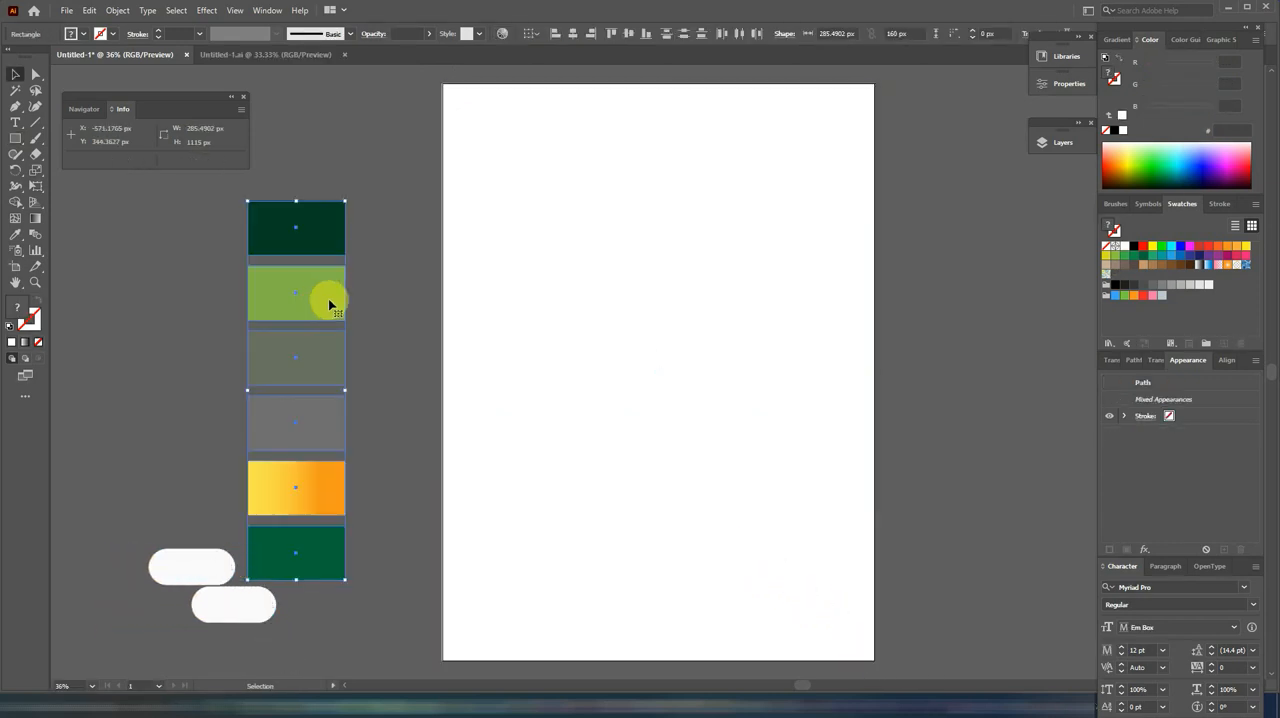
click(532, 296)
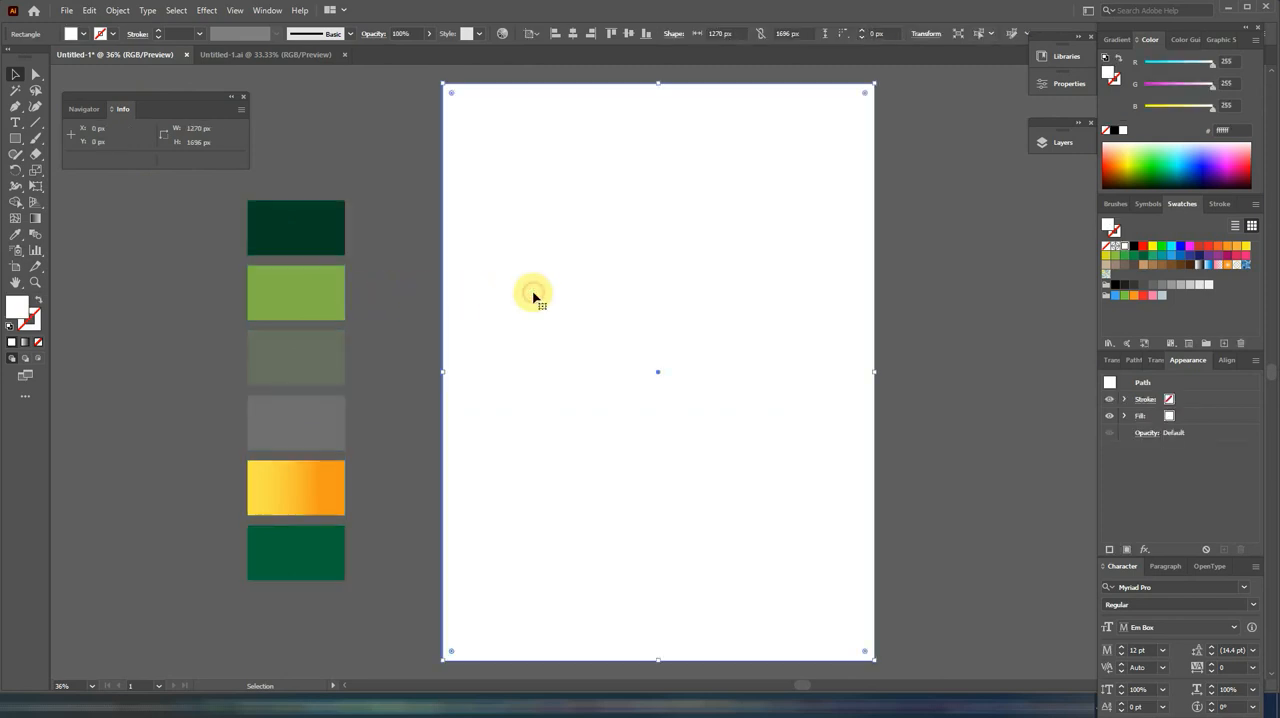
click(22, 237)
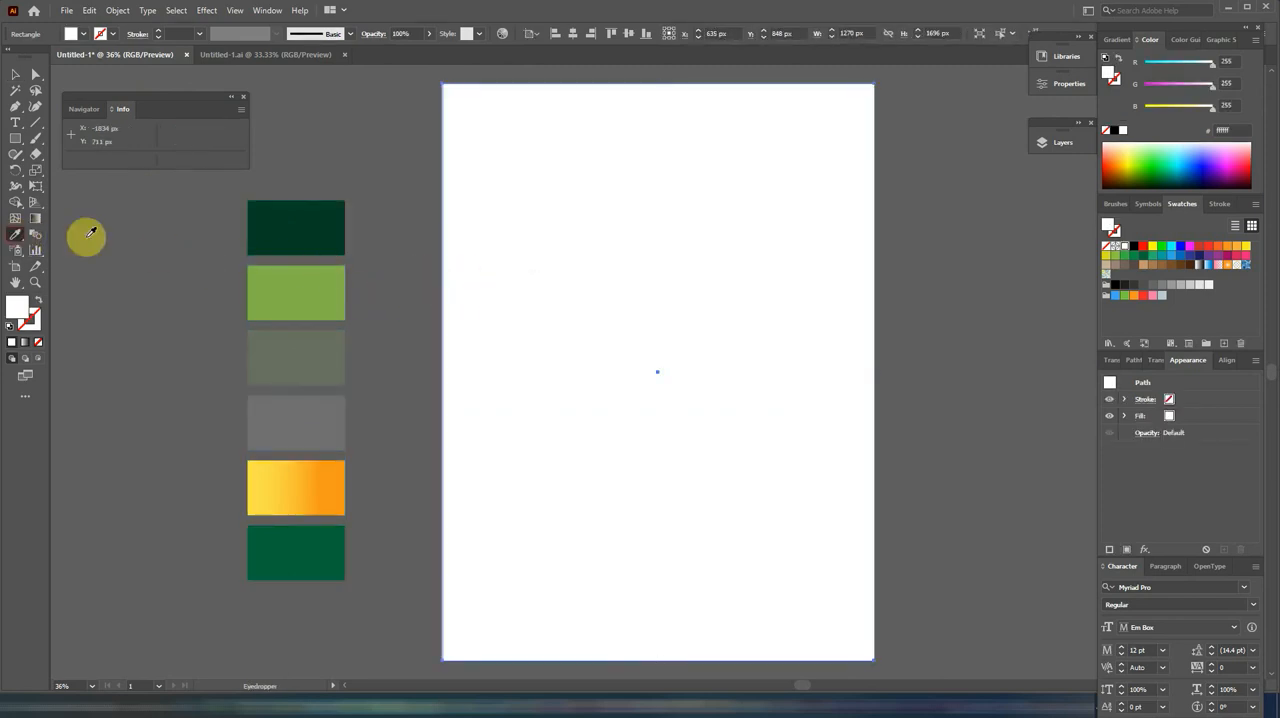
click(281, 222)
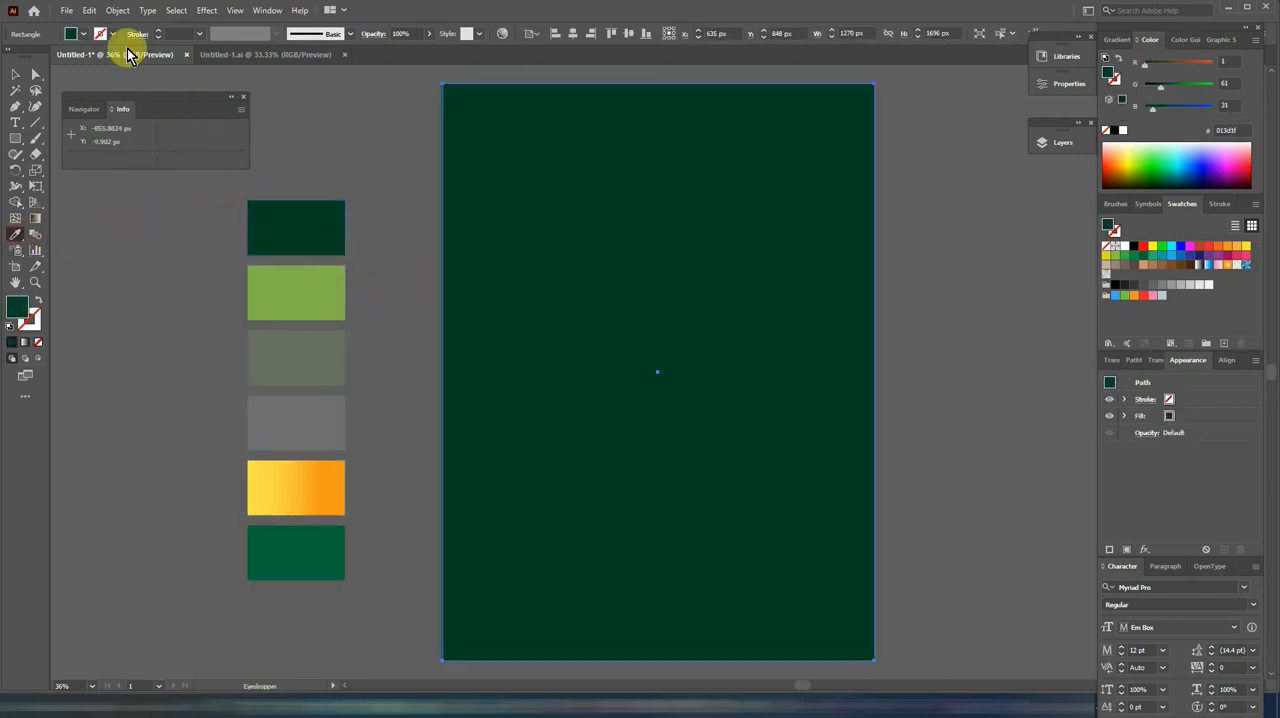
Step: Lock the dark green background rectangle
click(116, 11)
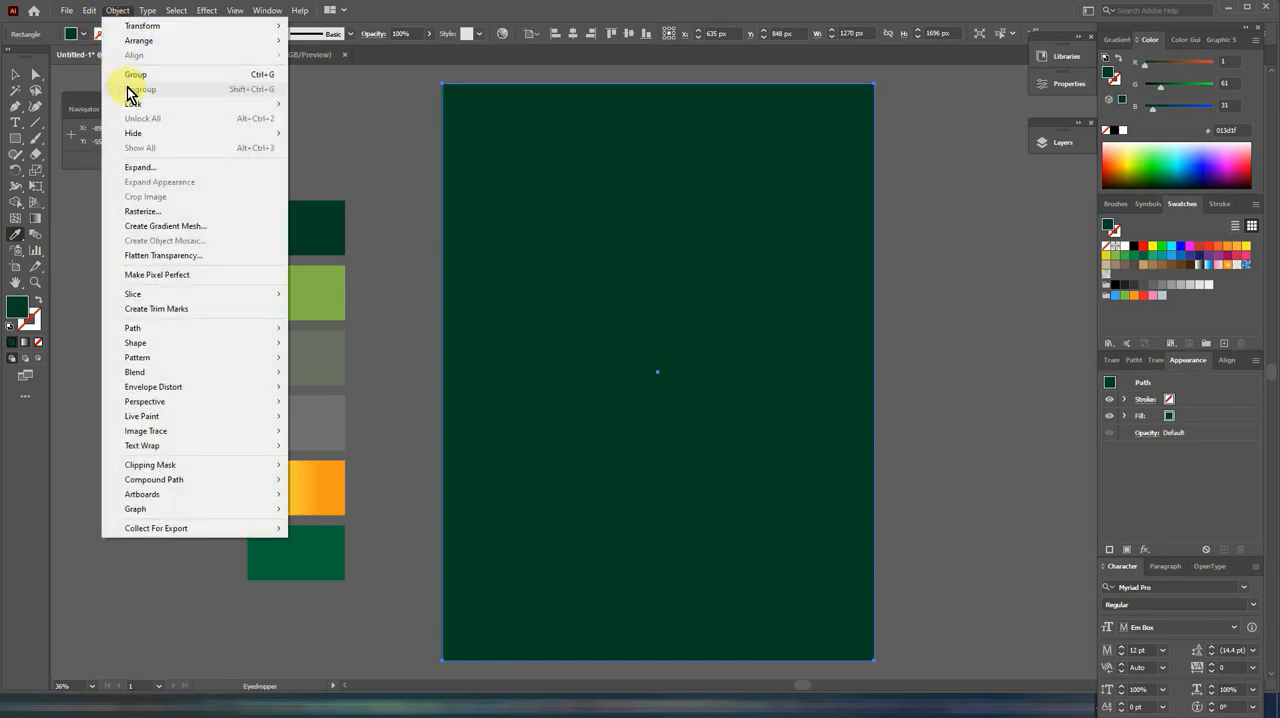
mouse_move(137, 103)
click(330, 103)
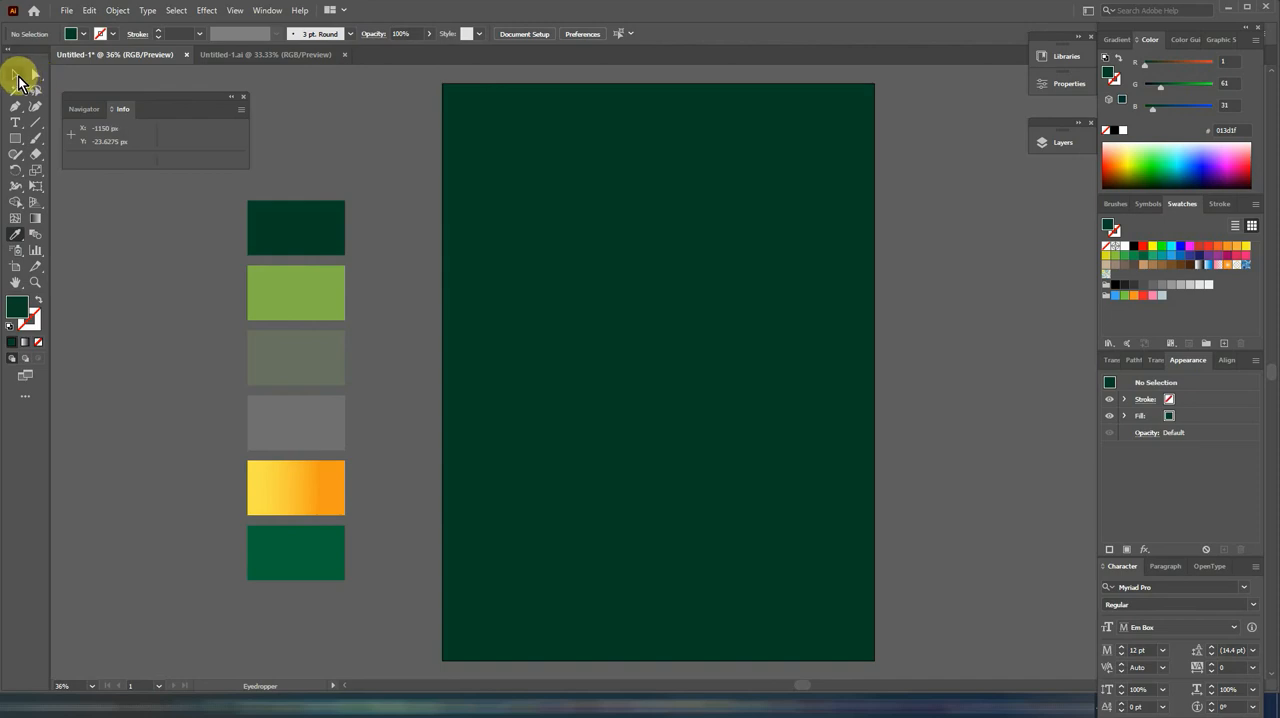
Step: Paste the yellow-green leaf sprig and place it in the bottom-left corner of the page
click(17, 75)
key(ctrl+v)
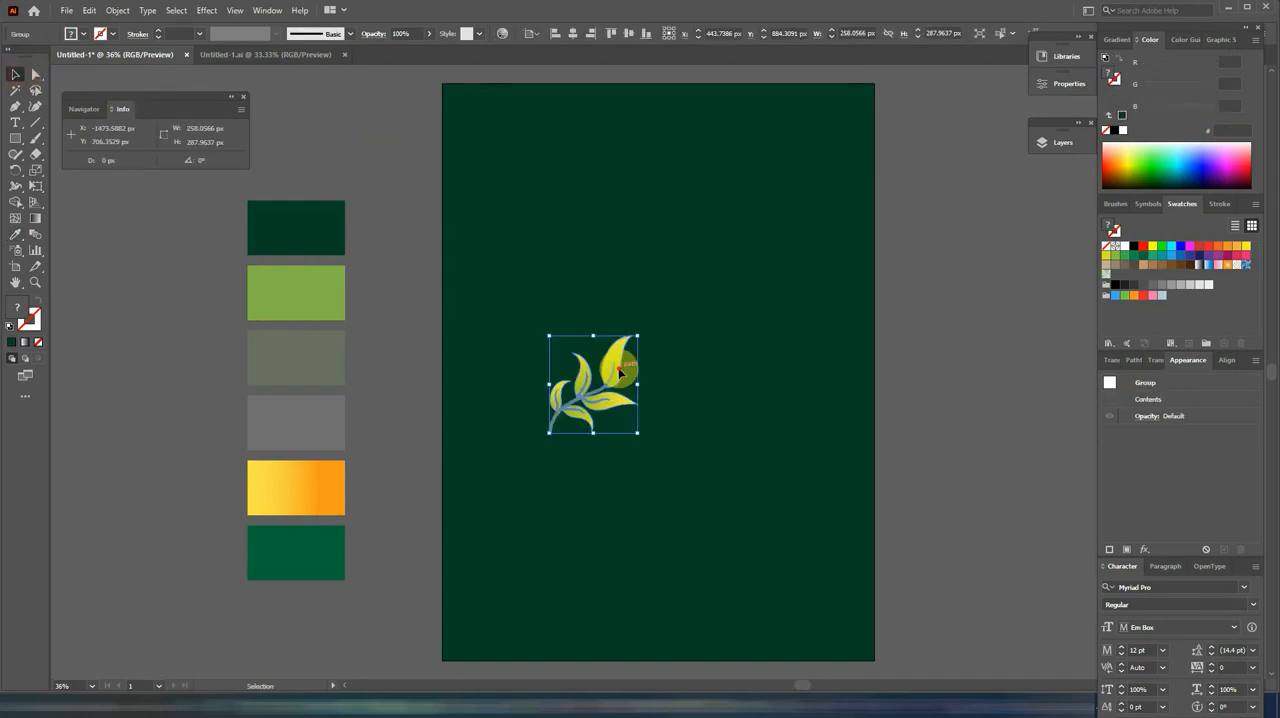
drag(620, 365, 513, 597)
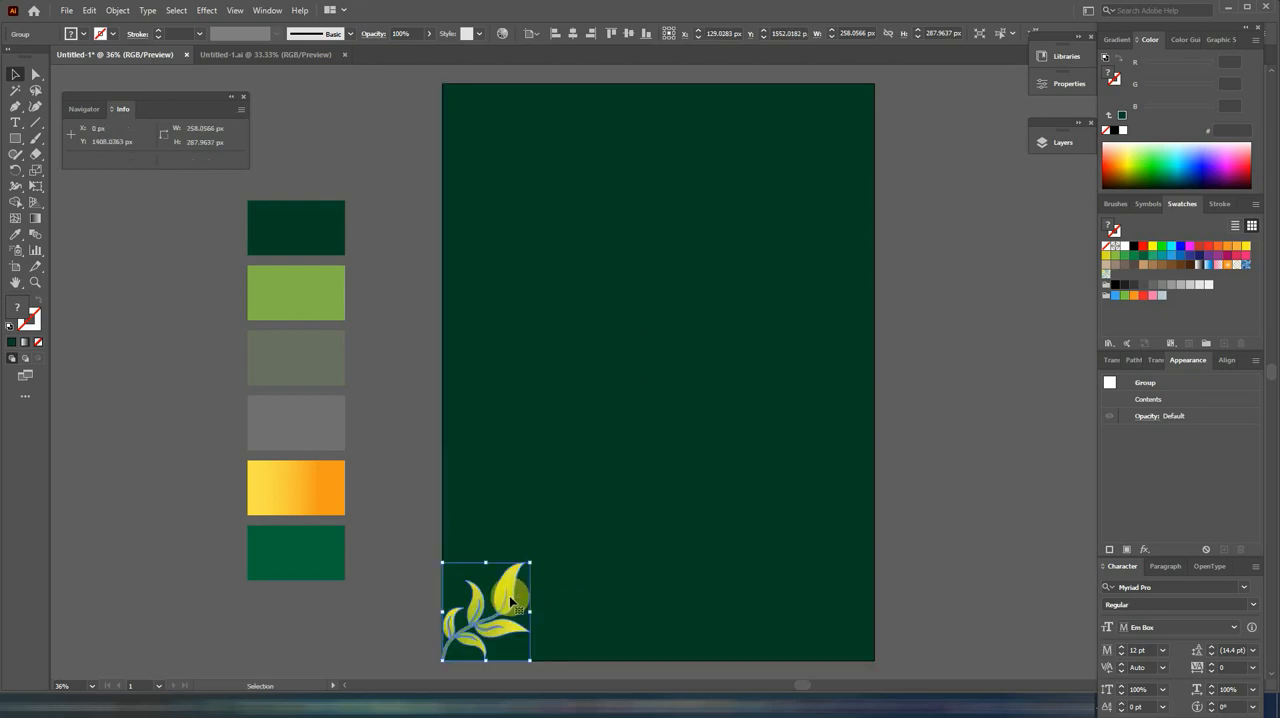
Step: Copy the leaf sprig, paste it in front and move the duplicate to the bottom-right corner of the page
click(89, 10)
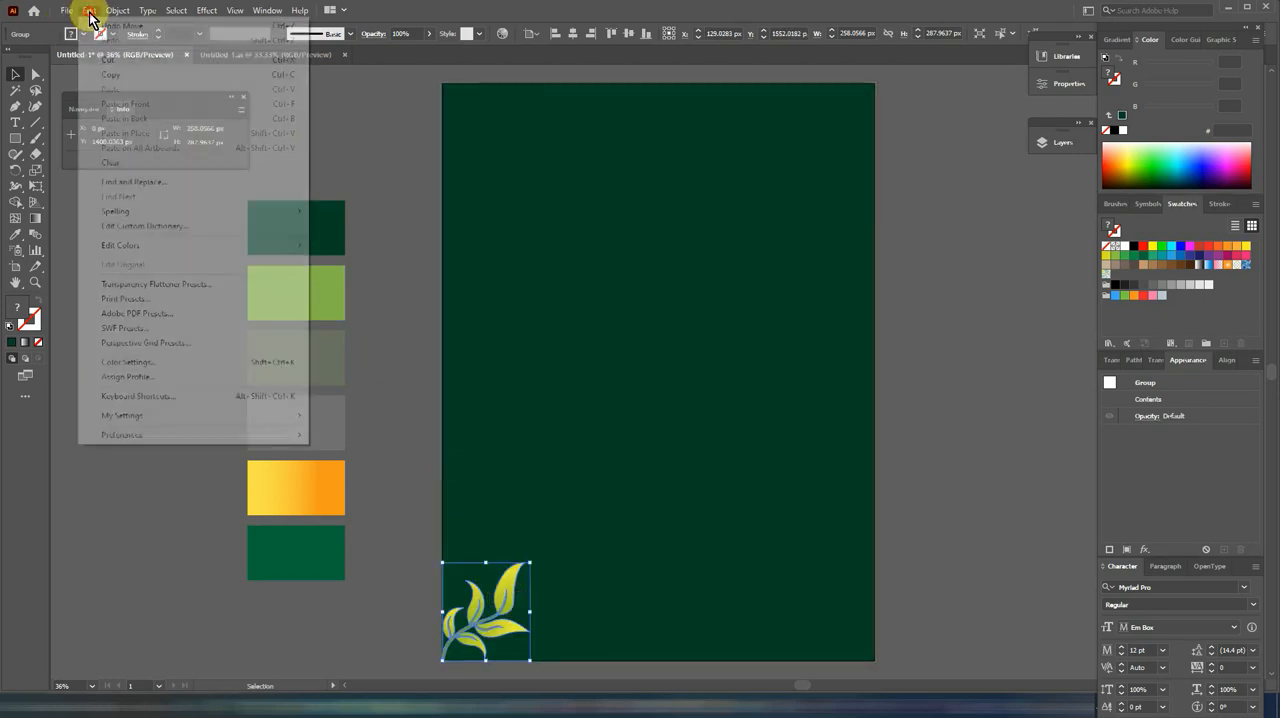
click(122, 74)
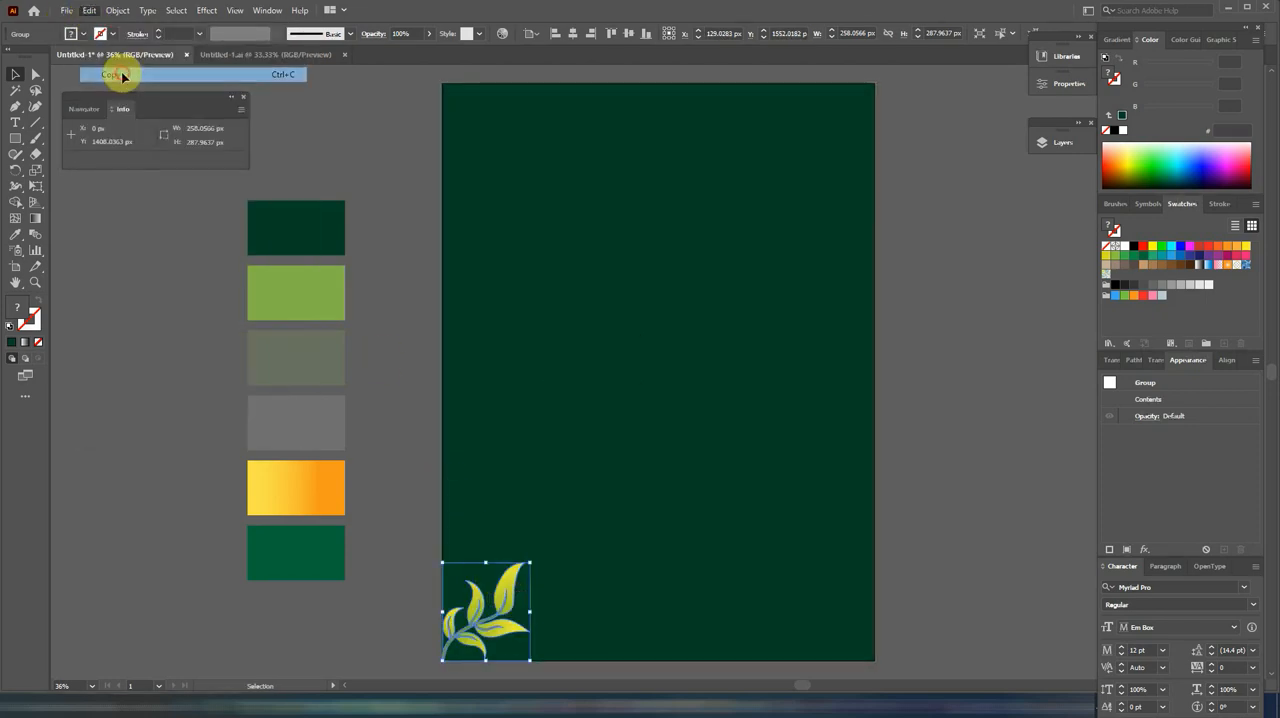
click(95, 11)
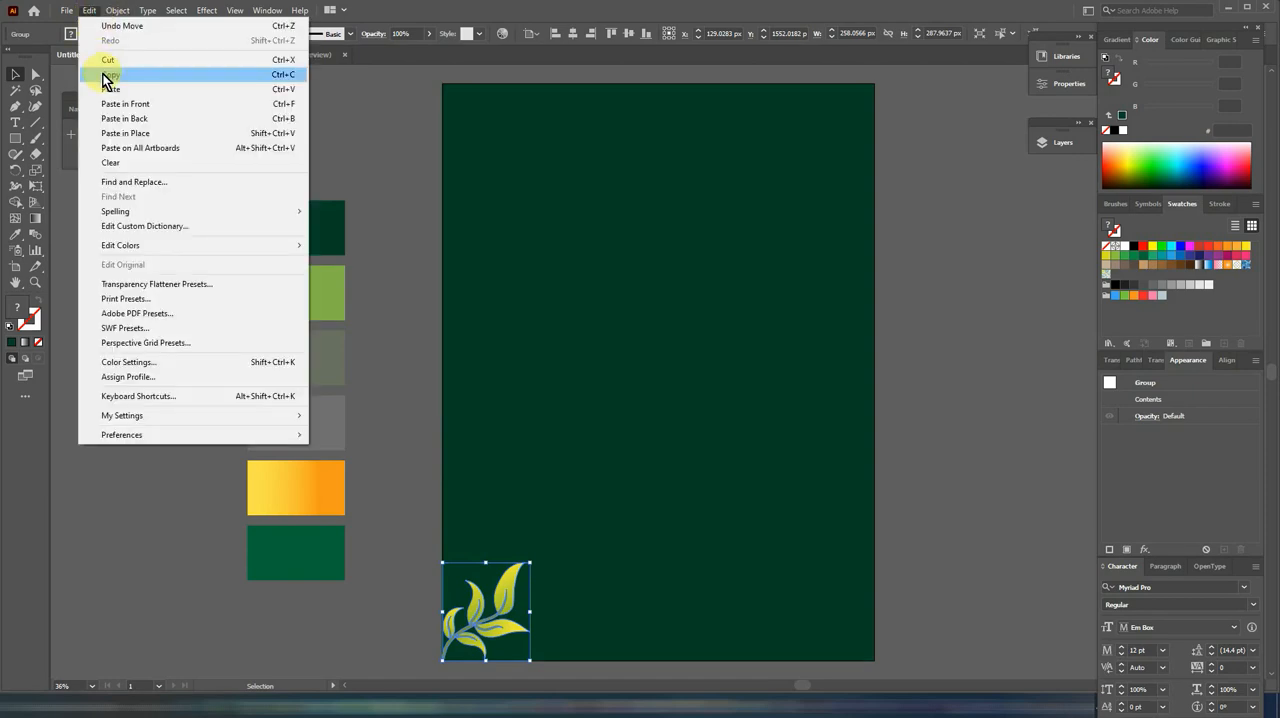
click(112, 104)
drag(516, 593, 856, 591)
Step: Reflect the bottom-right leaf sprig across the vertical axis
right_click(856, 592)
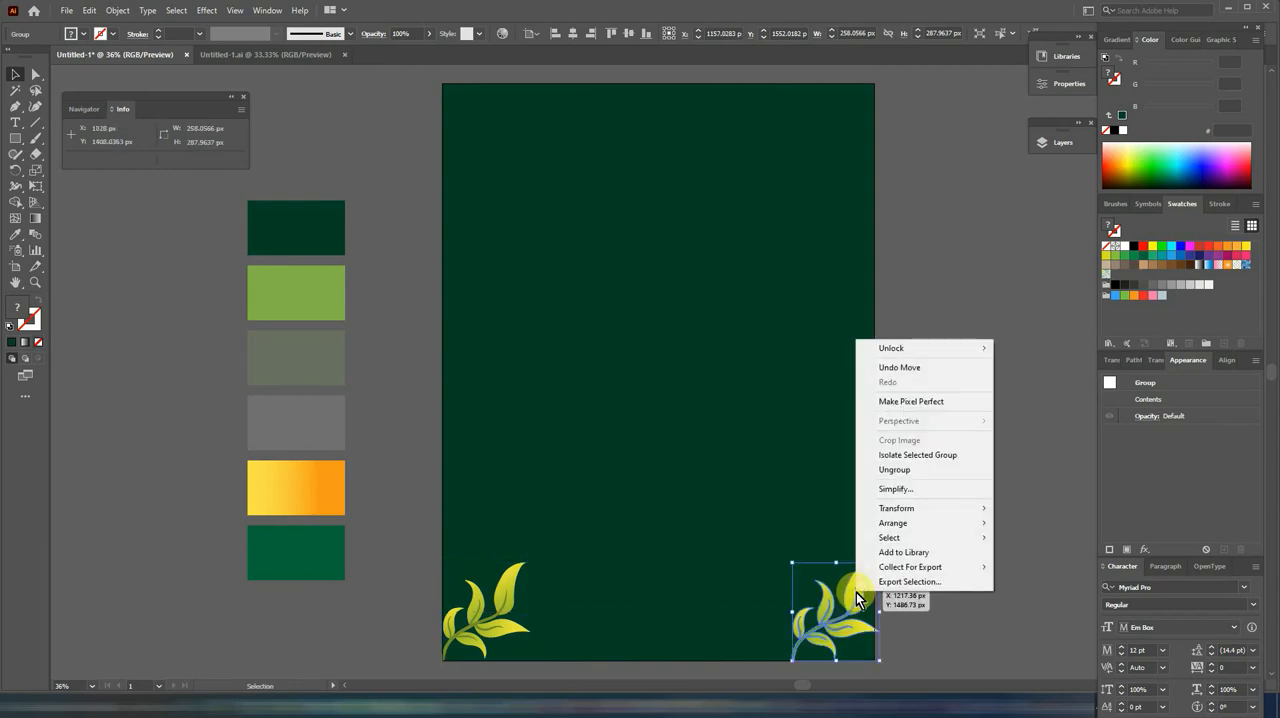
mouse_move(971, 510)
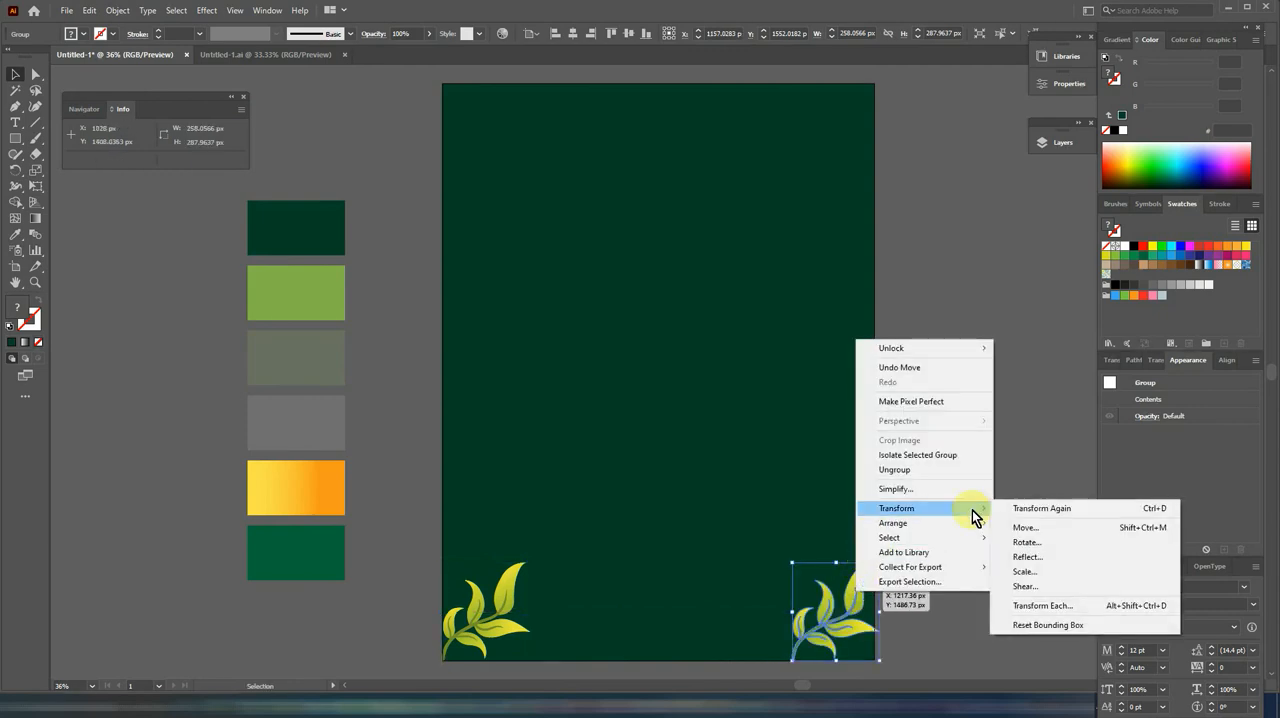
click(1040, 558)
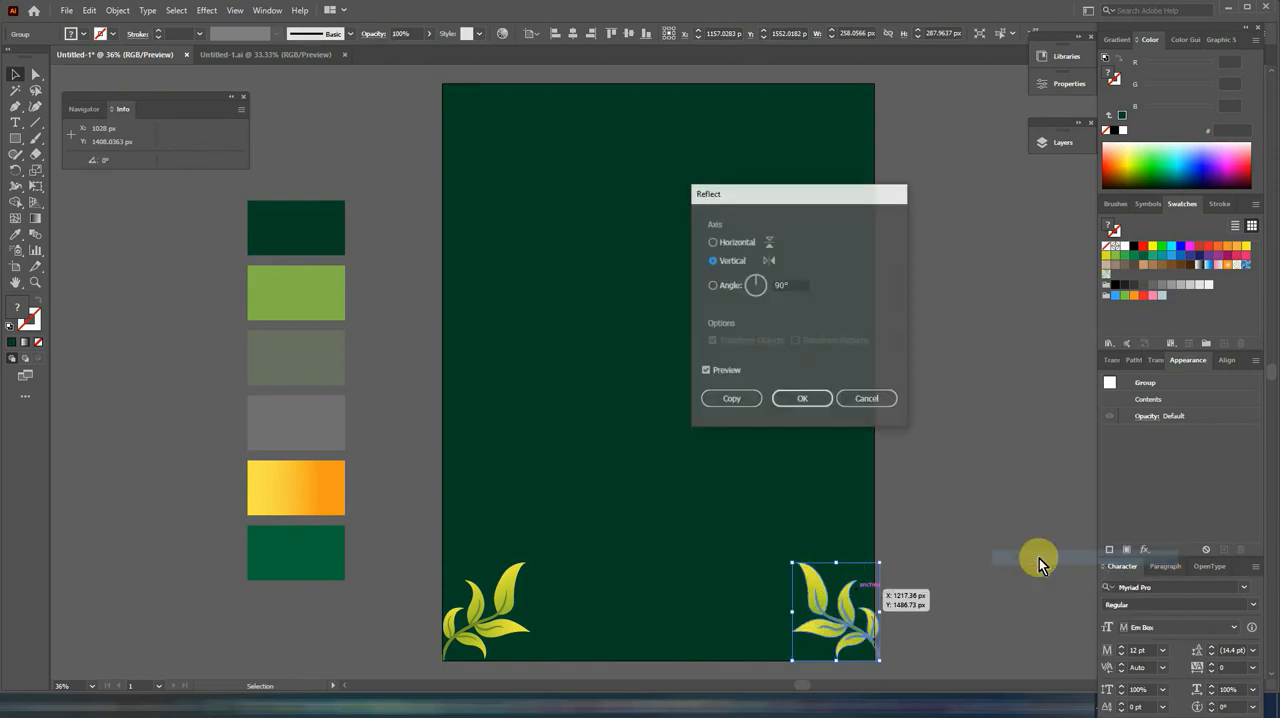
click(794, 399)
Step: Place mirrored leaf sprigs in the two top corners of the page, with their leaves pointing down and inward
drag(847, 611, 837, 86)
drag(470, 622, 456, 229)
drag(511, 145, 480, 123)
drag(756, 183, 843, 126)
drag(666, 73, 510, 160)
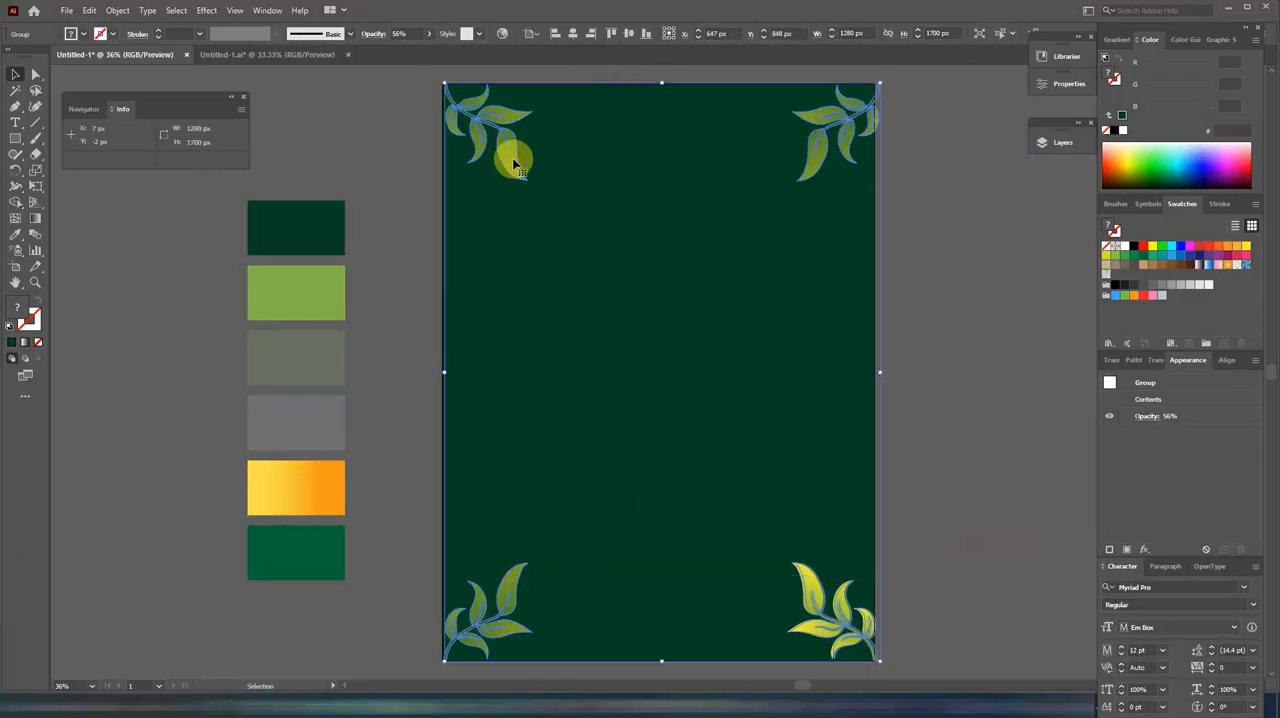
click(974, 213)
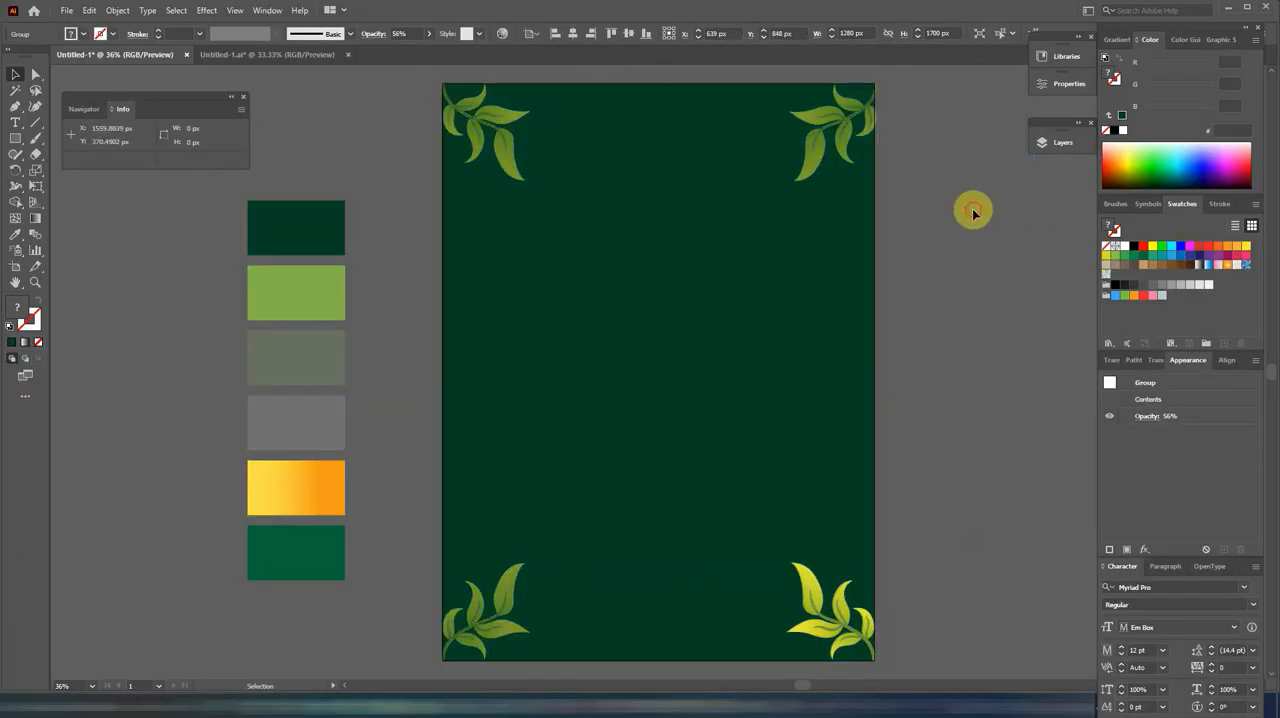
Step: Paste the group of small drops and dots, align it over the page and stretch it to about 1708 px high
key(ctrl+v)
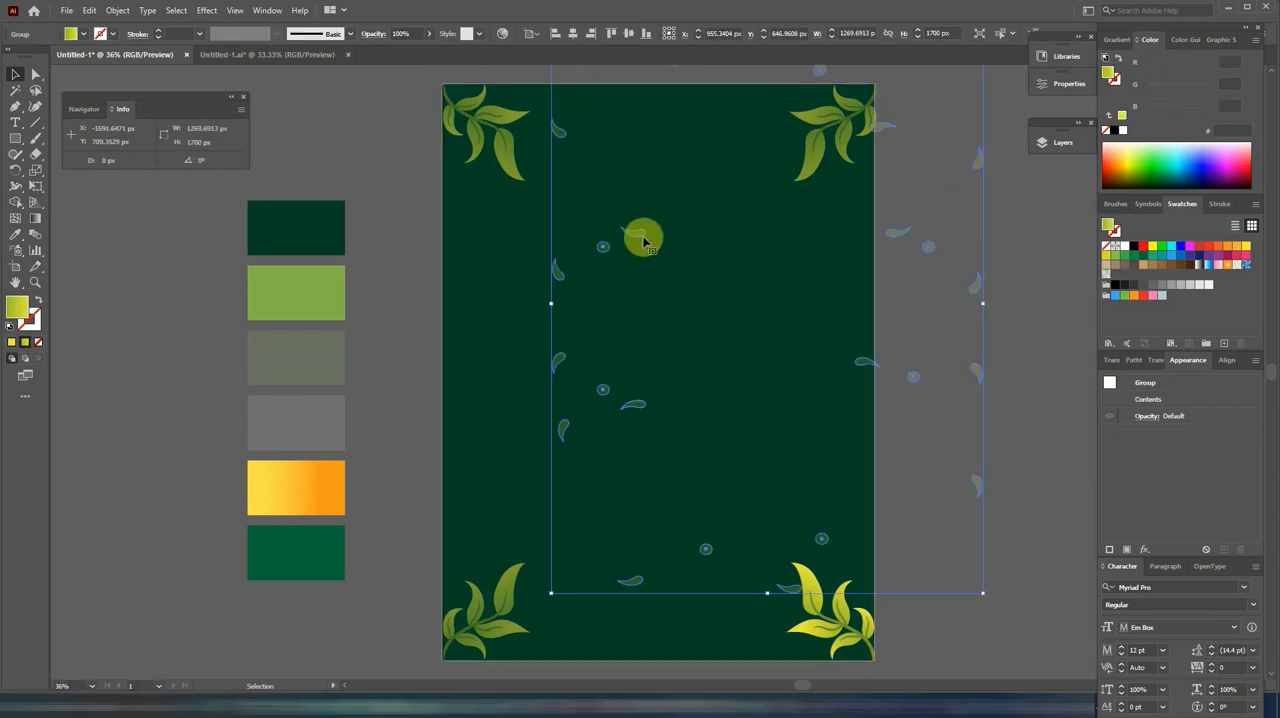
drag(643, 237, 541, 314)
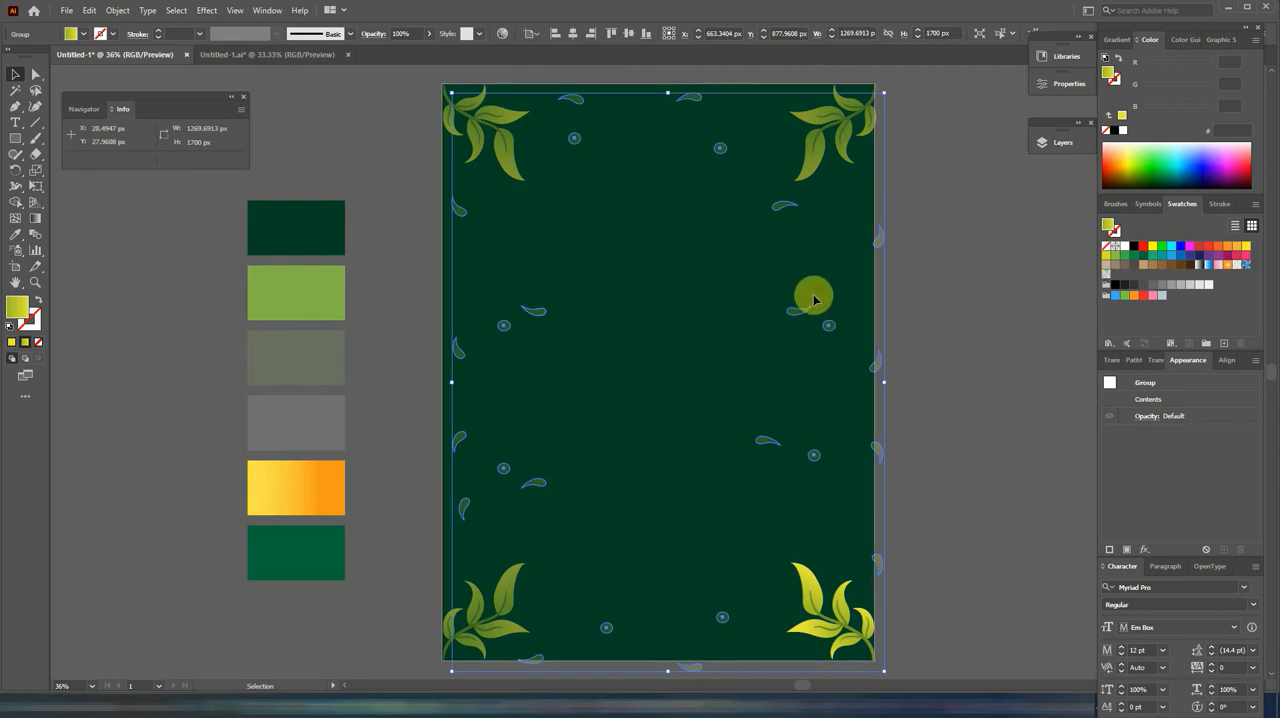
drag(811, 292, 788, 305)
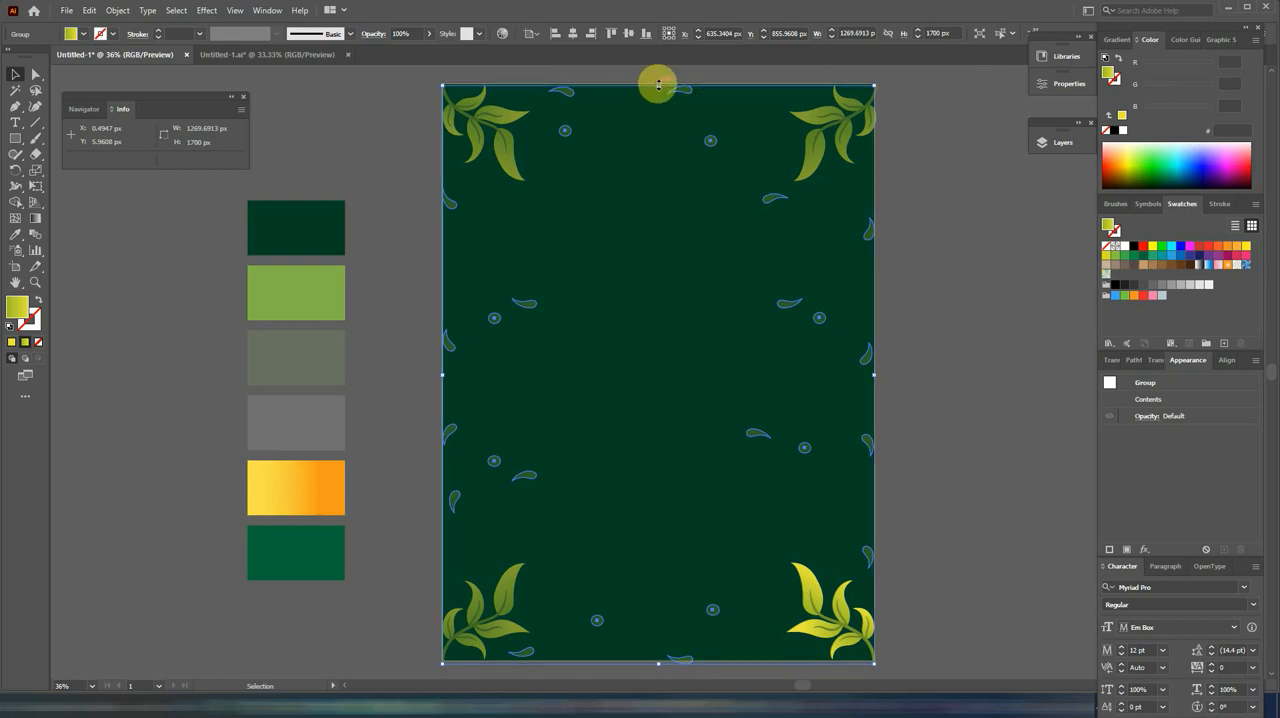
drag(658, 84, 658, 81)
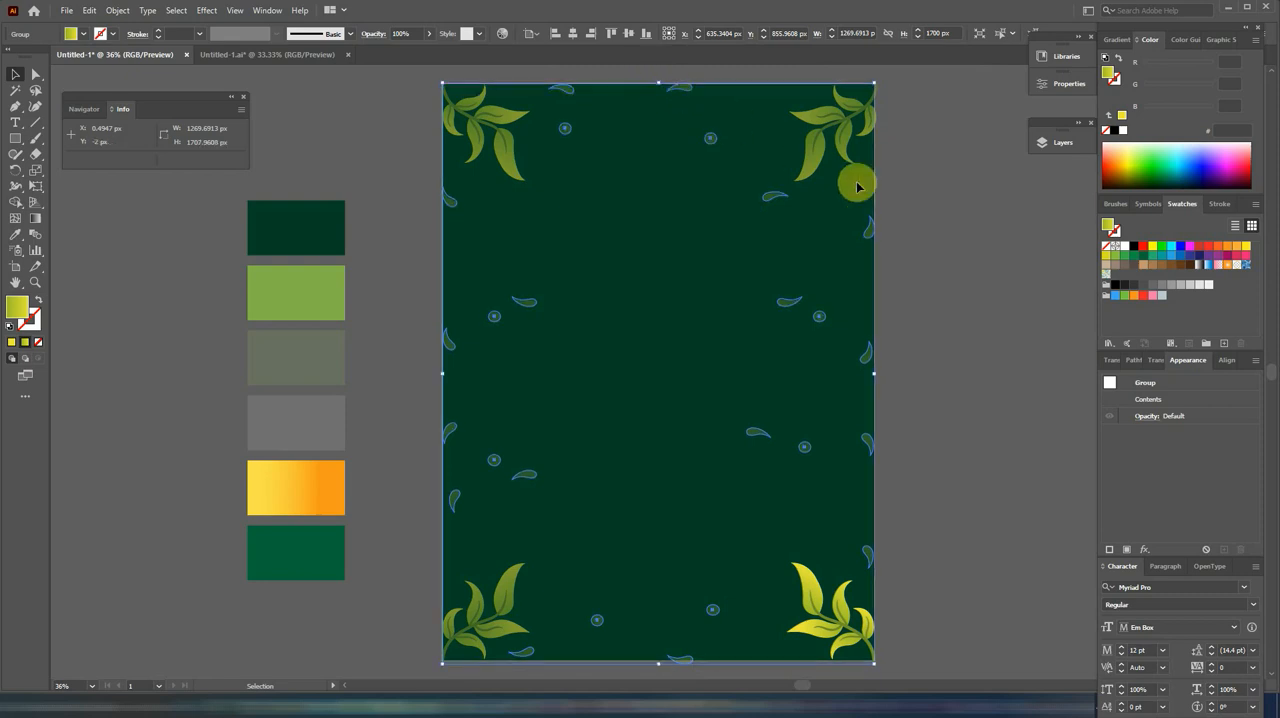
click(954, 247)
Step: Paste the group of semi-transparent leaf branches in front and position it as a border along the page edges
key(ctrl+f)
drag(496, 488, 509, 240)
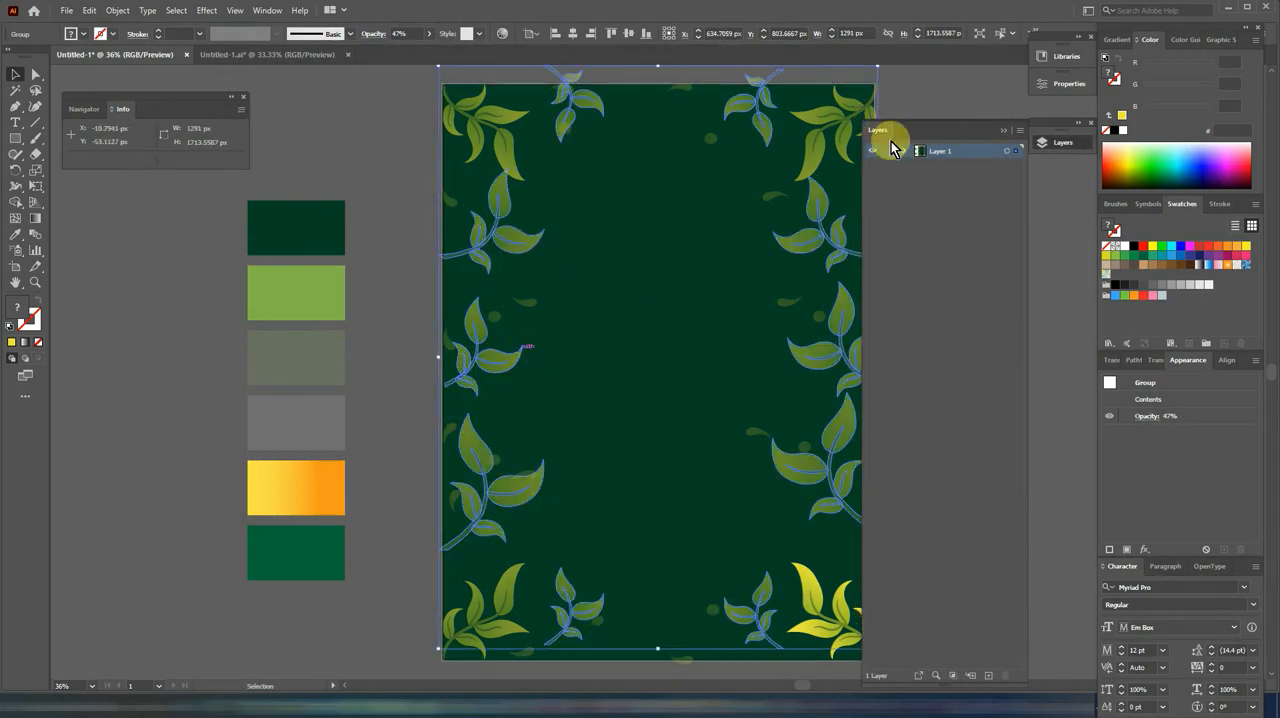
click(1003, 130)
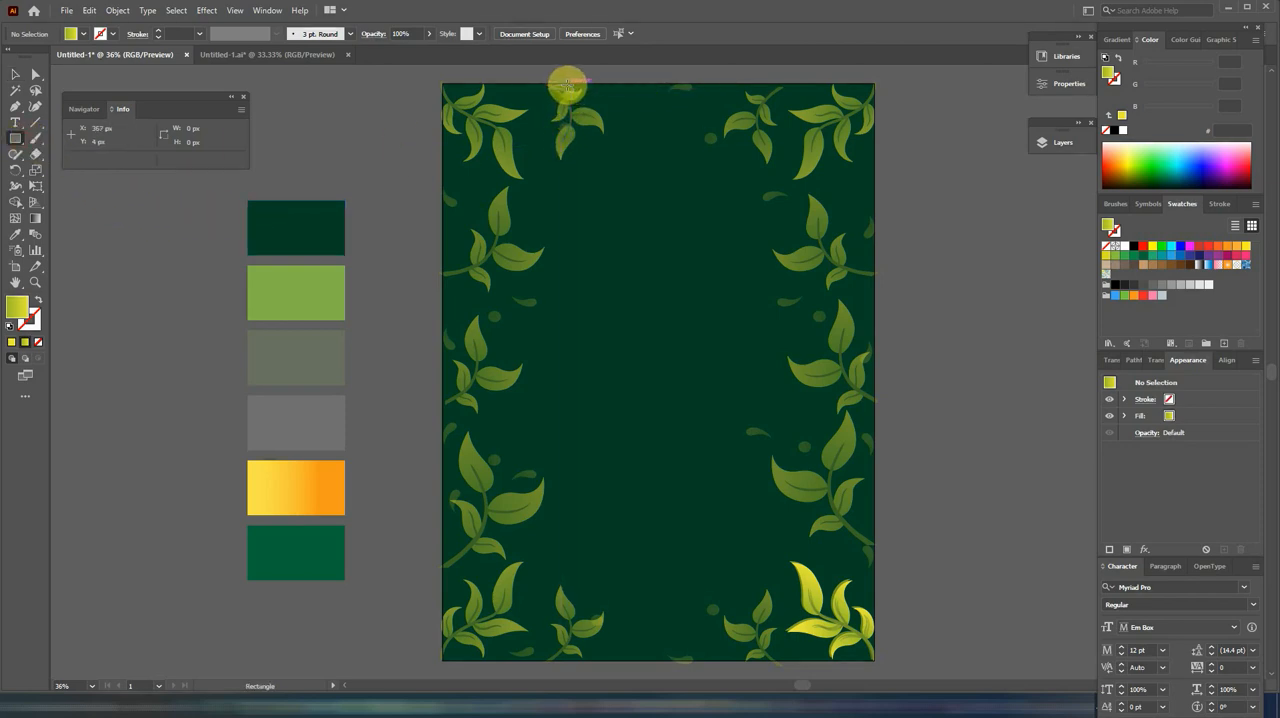
Step: Draw a vertical rectangle about 619 by 1698 px down the middle of the page and fill it with the palette's light green
drag(563, 85, 773, 521)
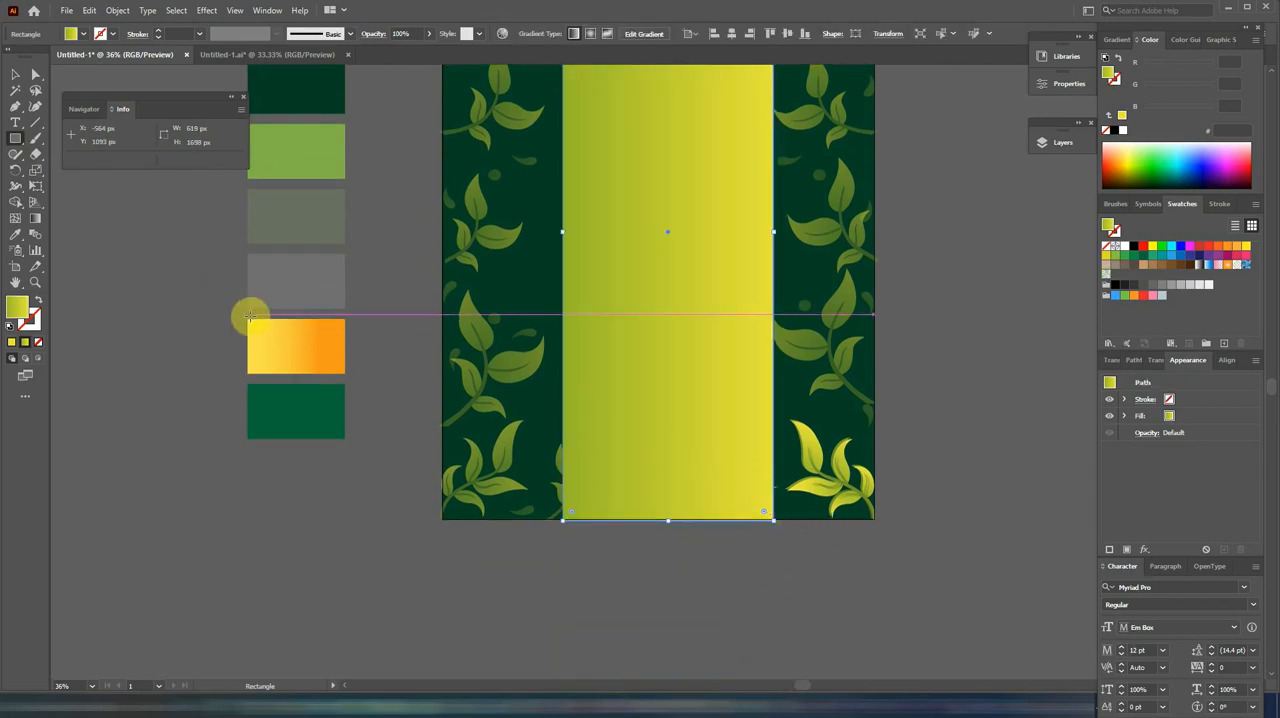
click(15, 234)
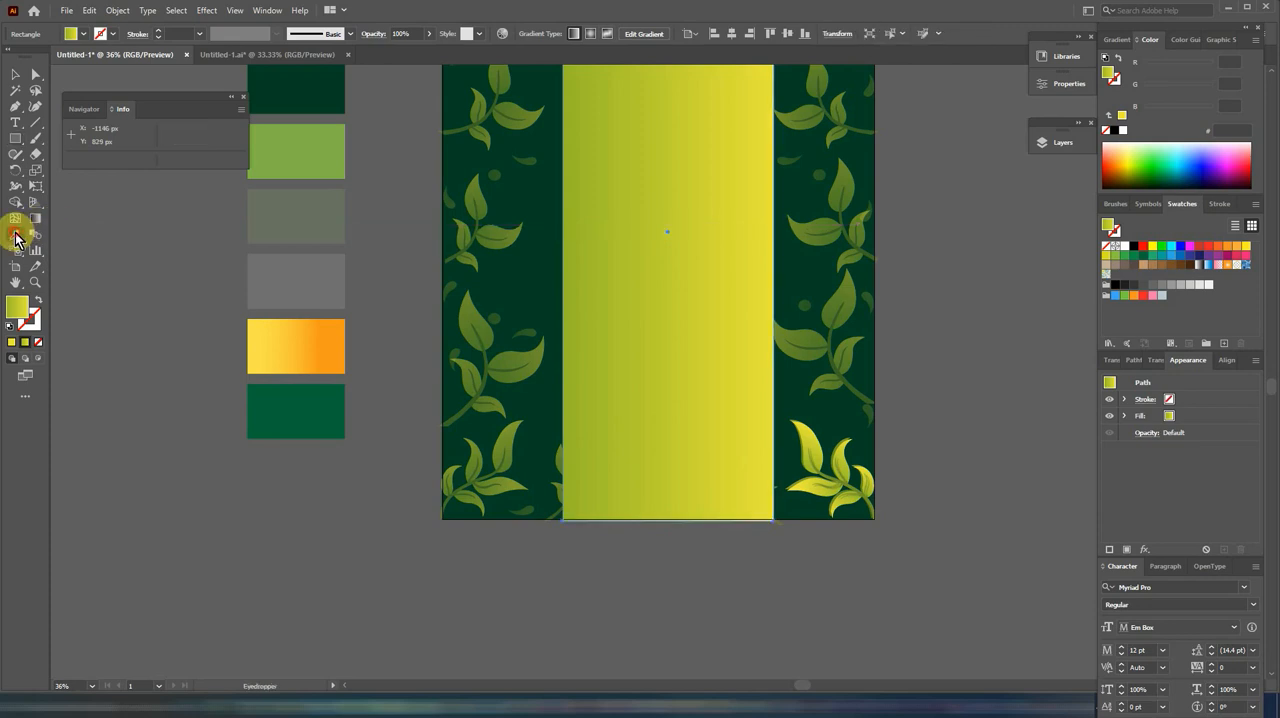
click(318, 147)
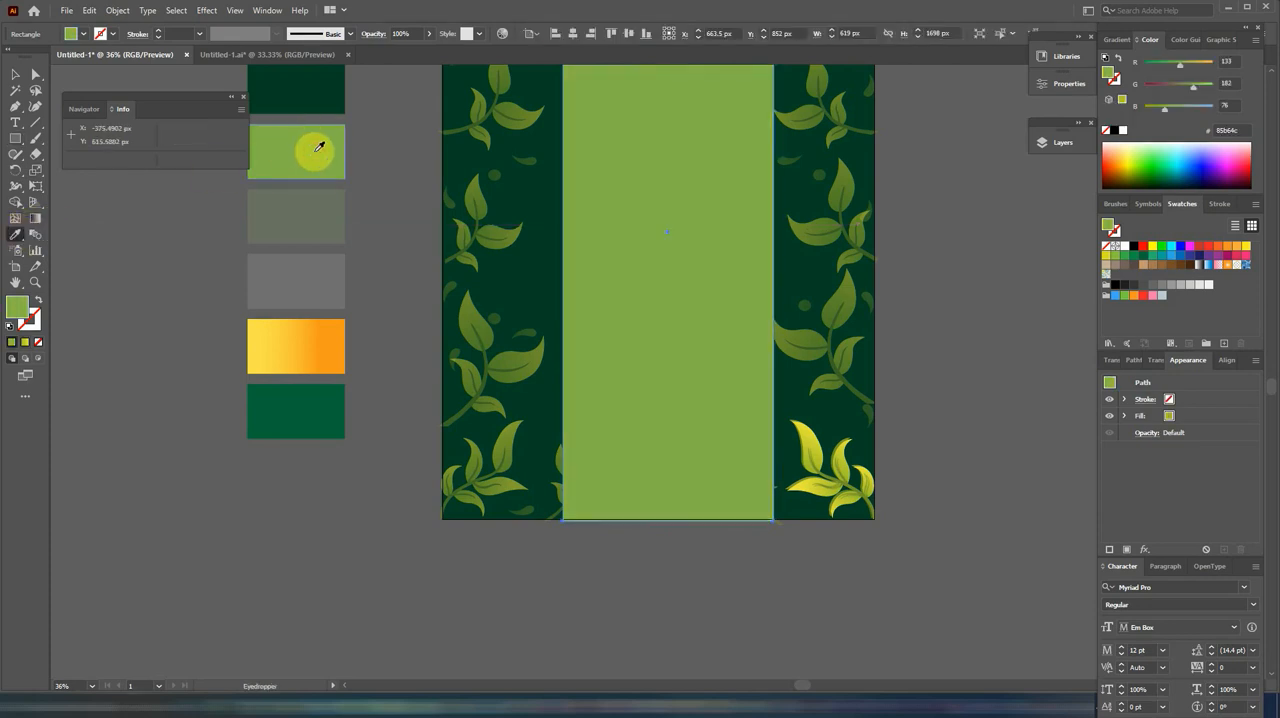
Step: Layer a centred copy about 517 px wide over the green strip, coloured with the palette's 10% opacity green swatch
click(90, 10)
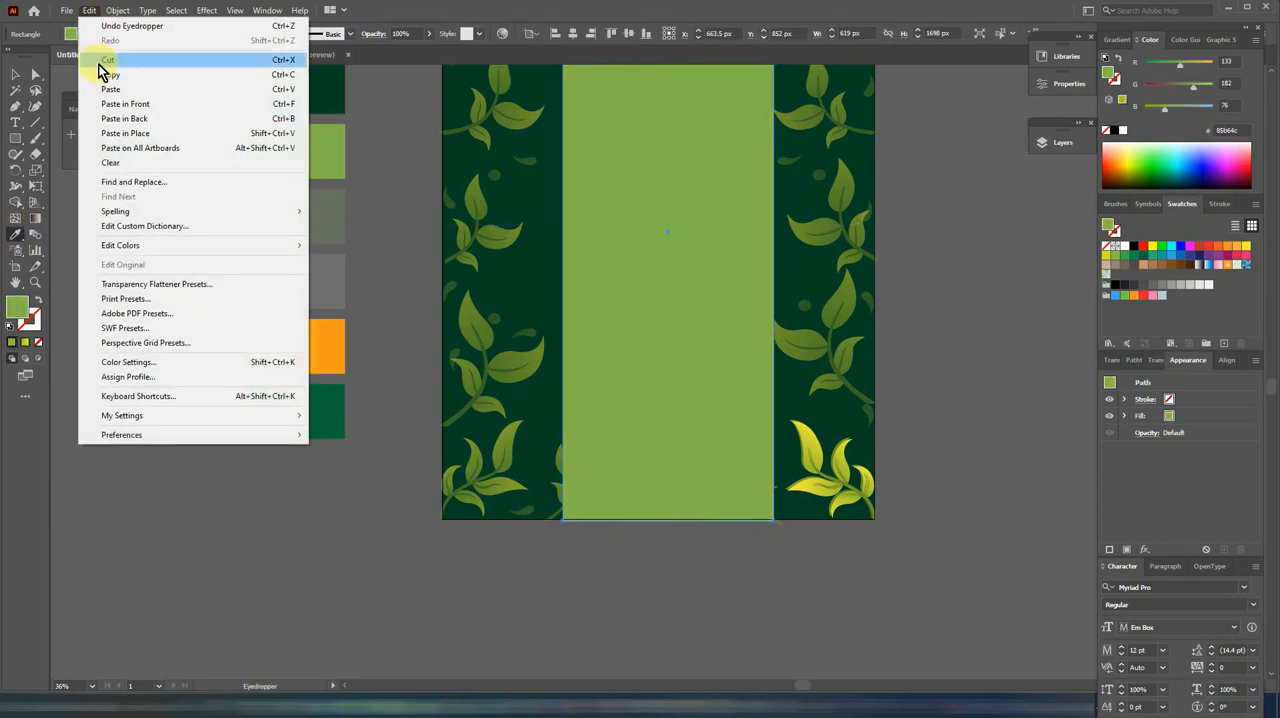
click(88, 12)
click(88, 12)
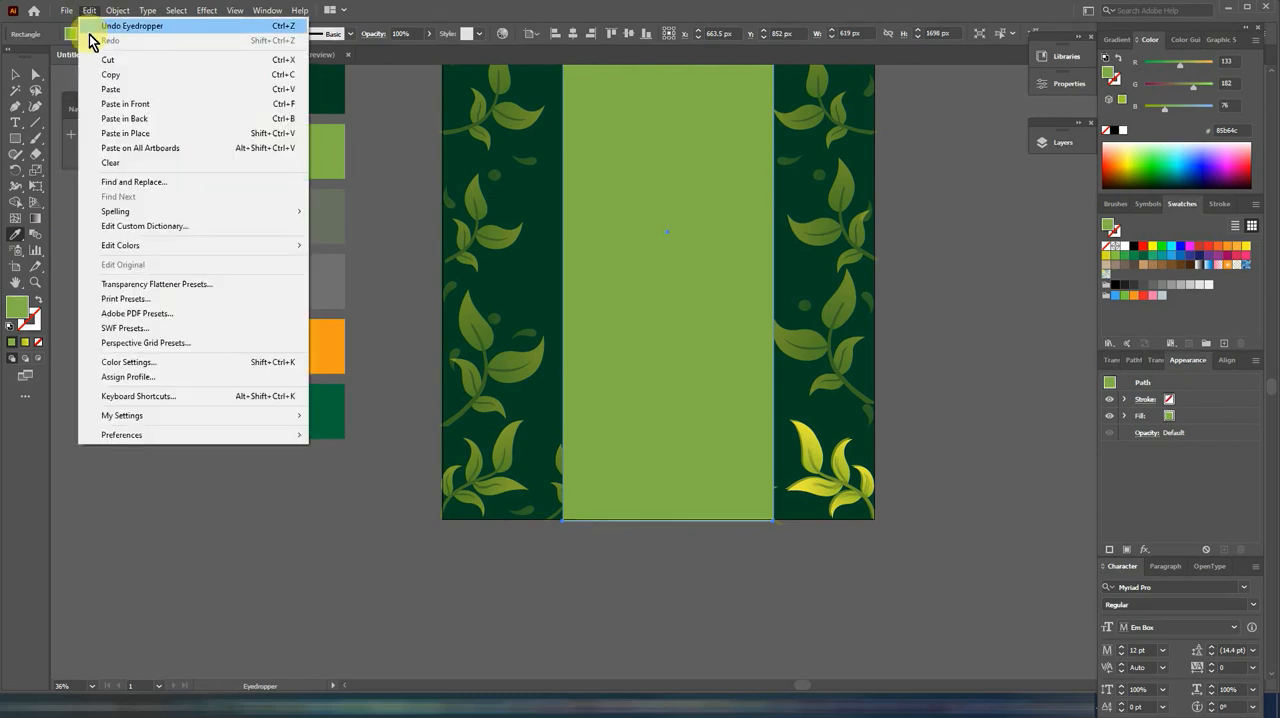
click(355, 235)
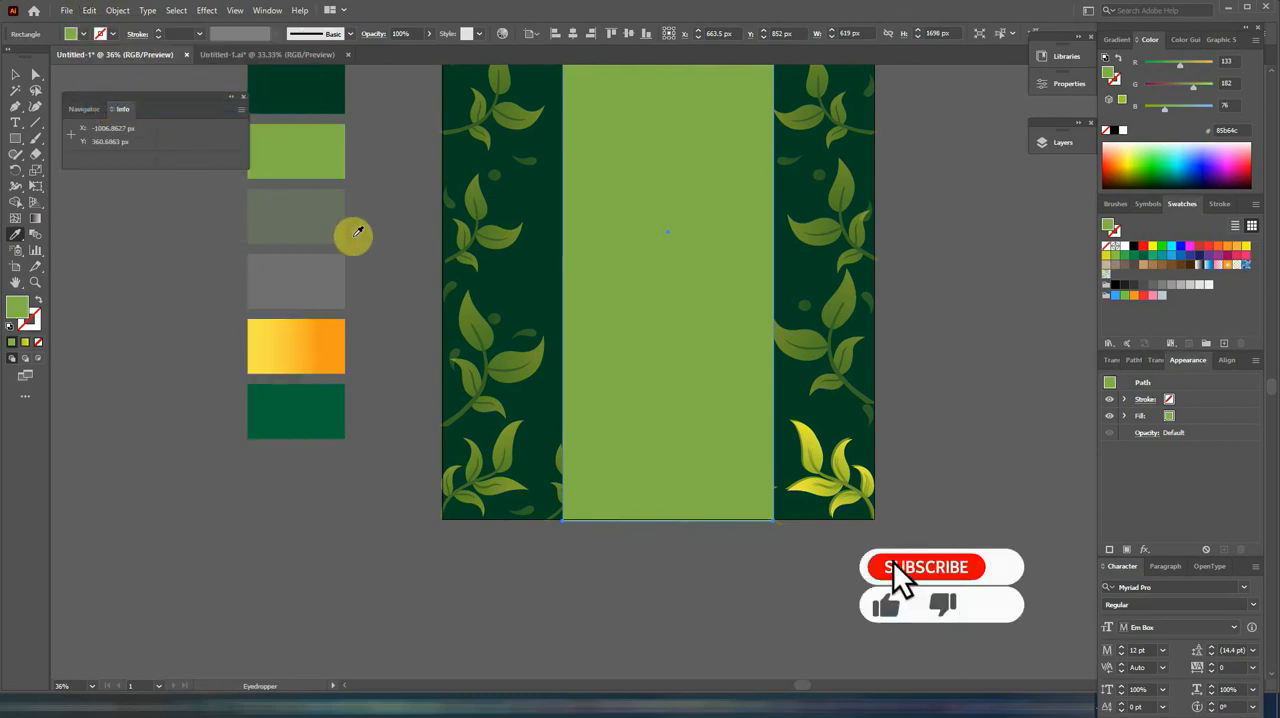
click(16, 74)
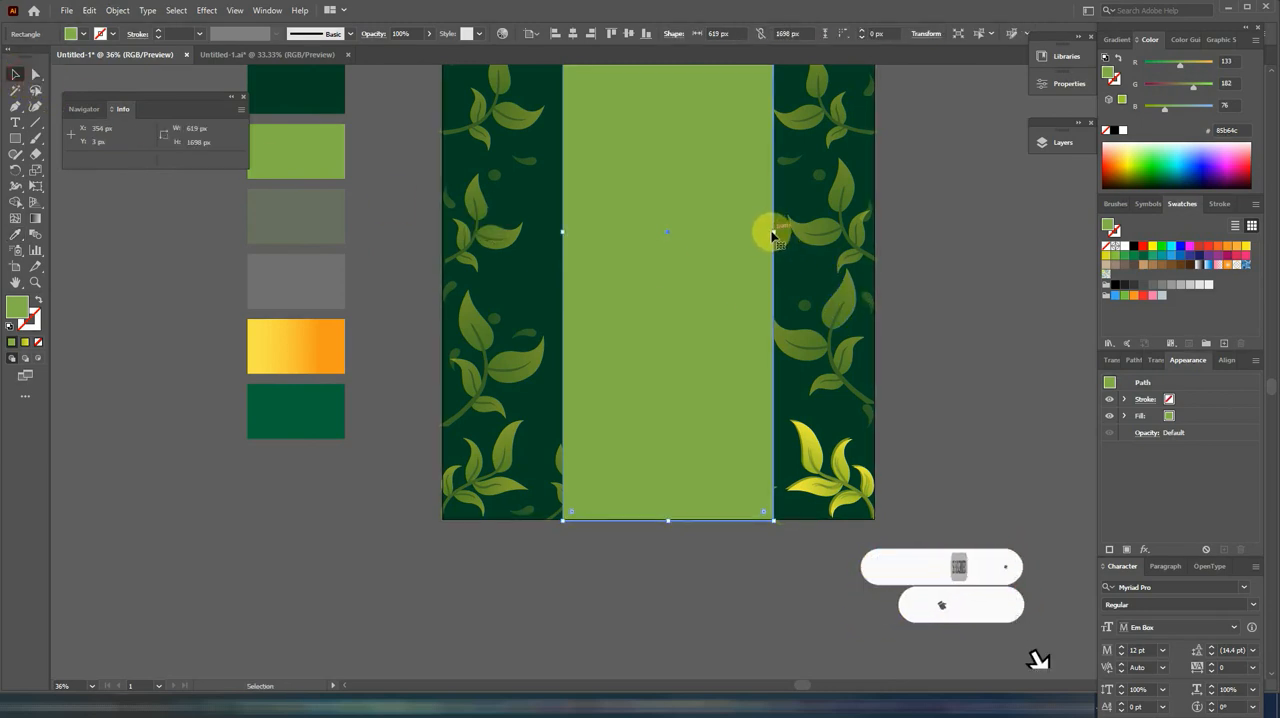
drag(774, 235, 757, 237)
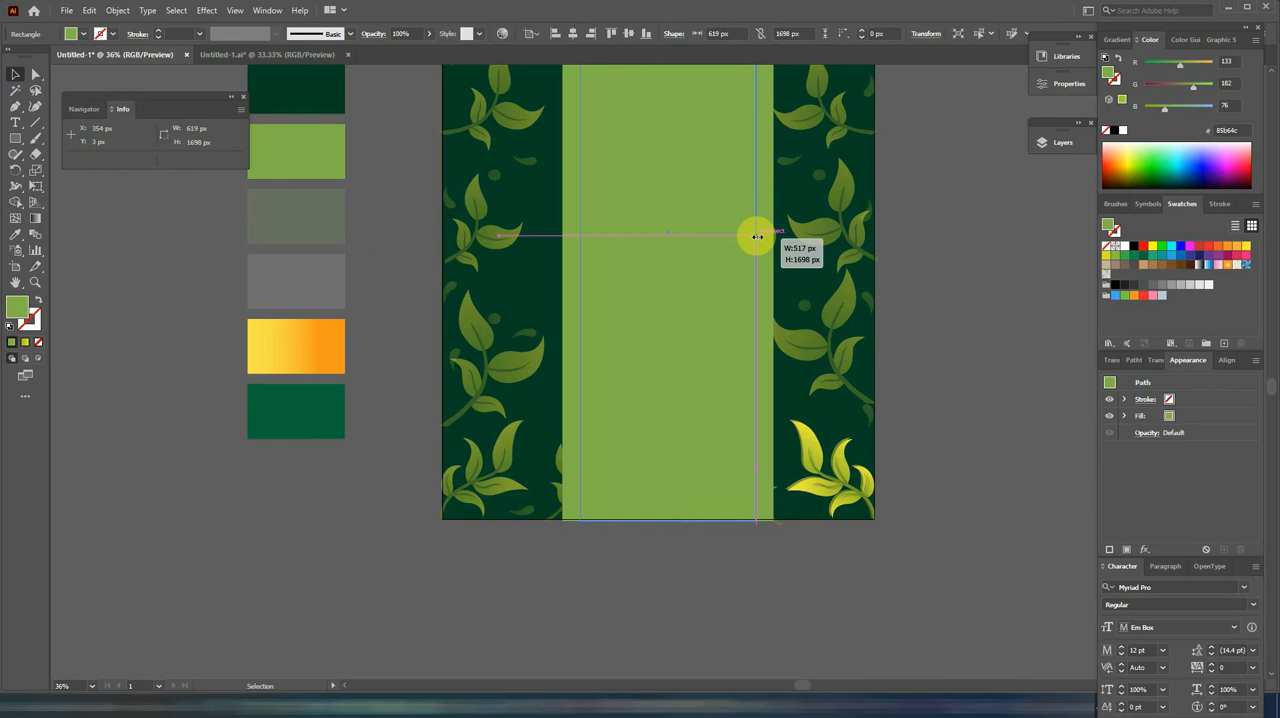
click(18, 240)
click(309, 220)
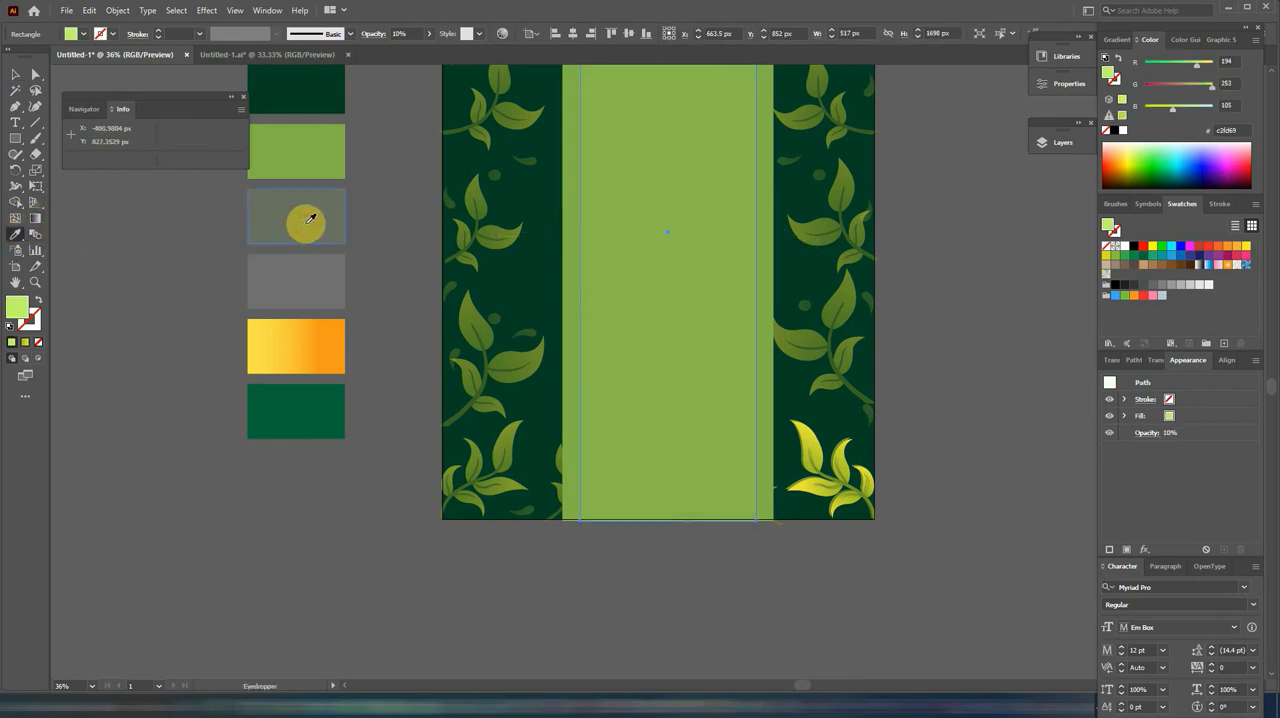
Step: Layer another centred copy about 425 px wide over the strip, coloured with the palette's translucent grey swatch
click(89, 20)
click(86, 22)
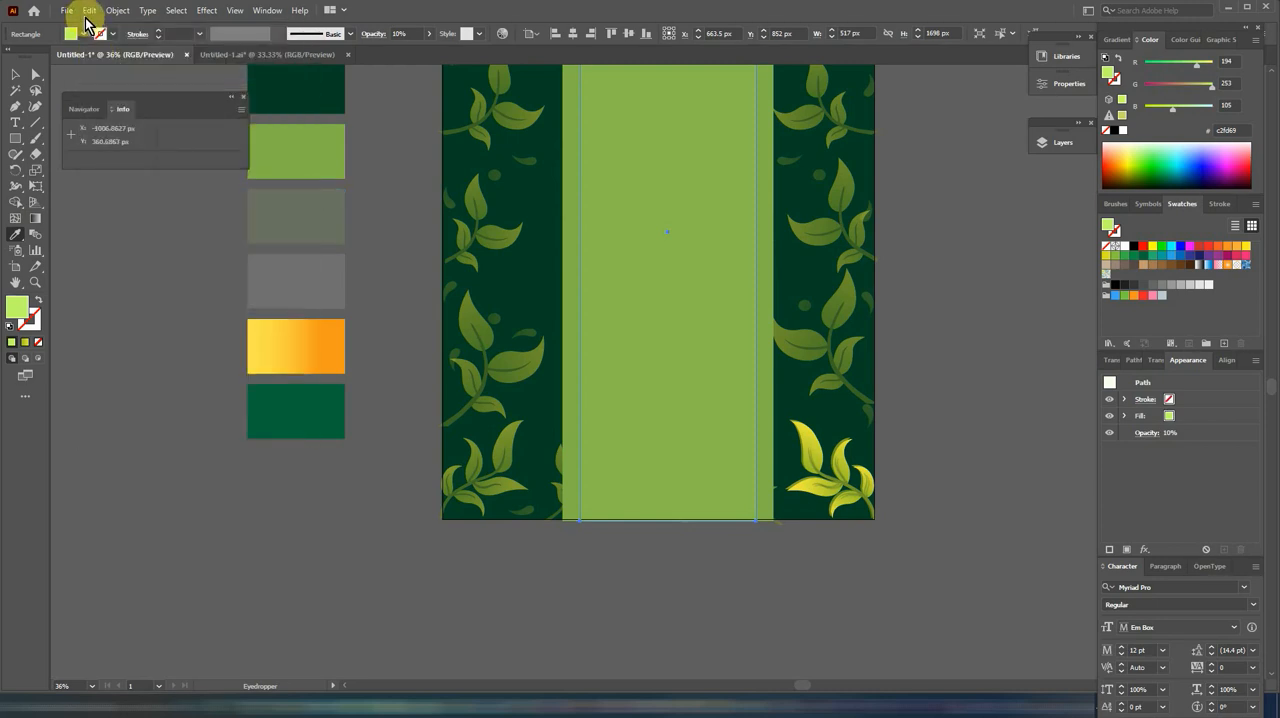
click(86, 18)
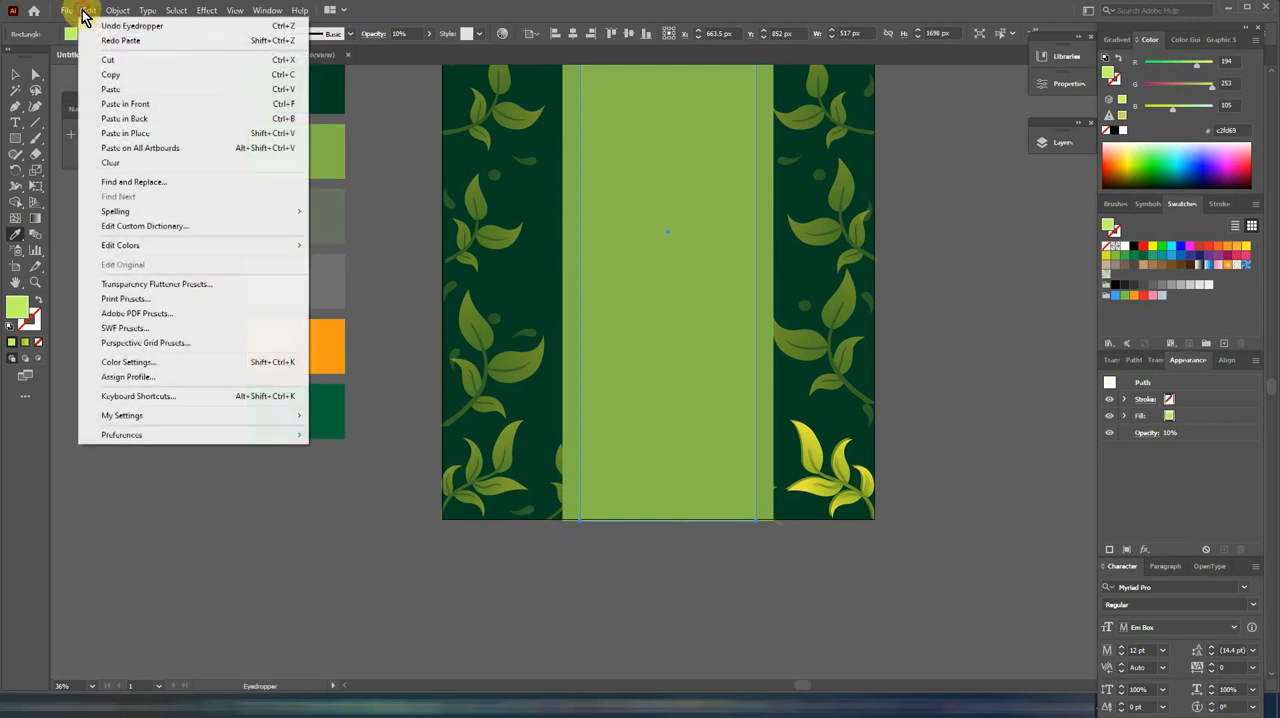
click(110, 104)
click(16, 75)
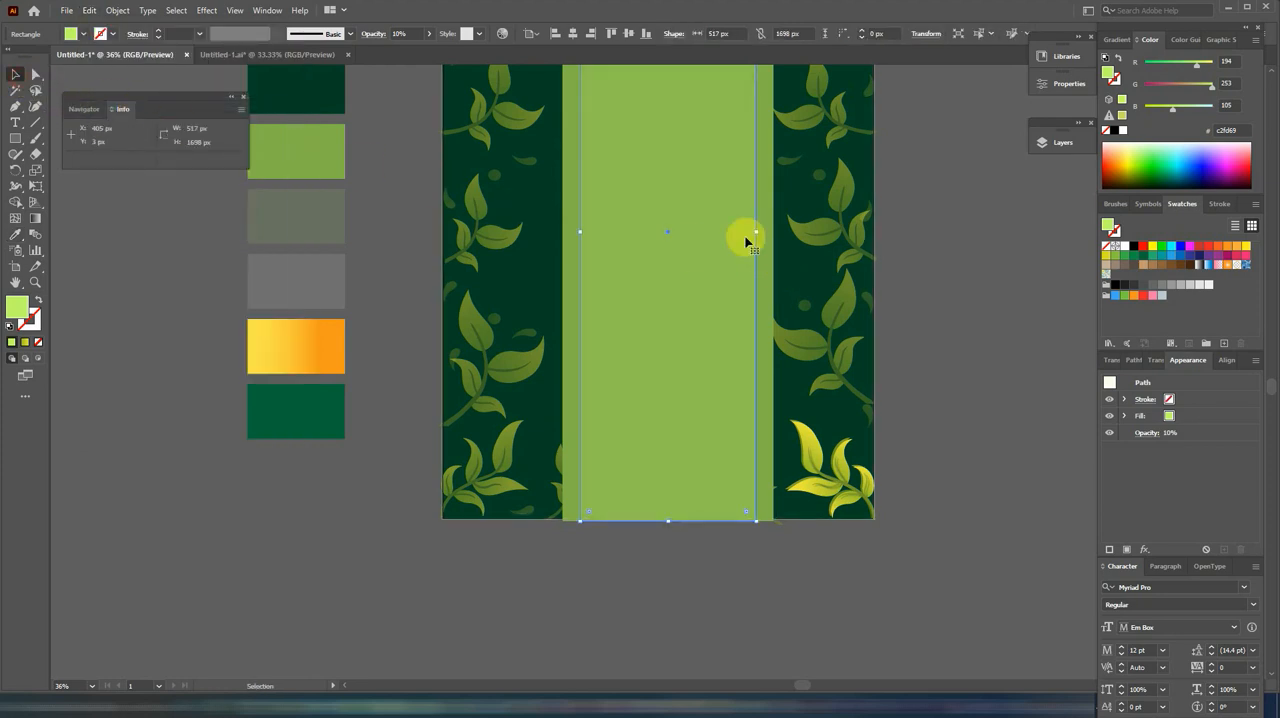
drag(757, 233, 740, 237)
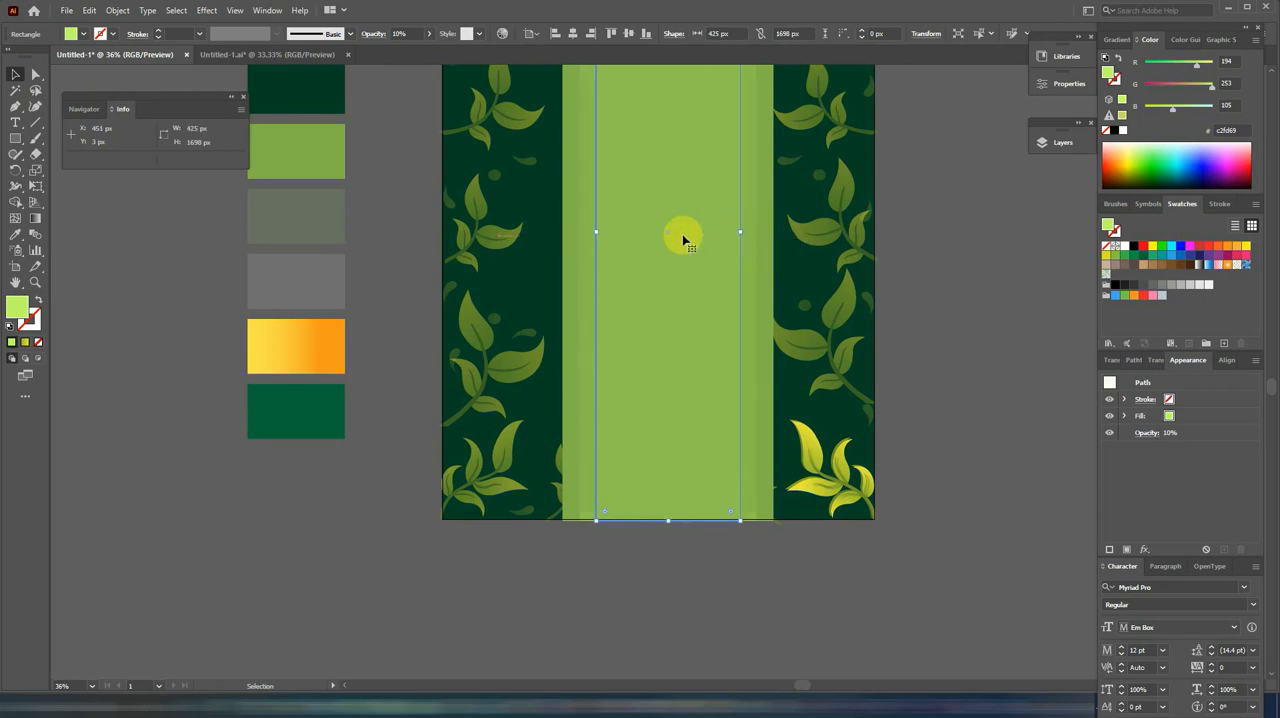
click(15, 234)
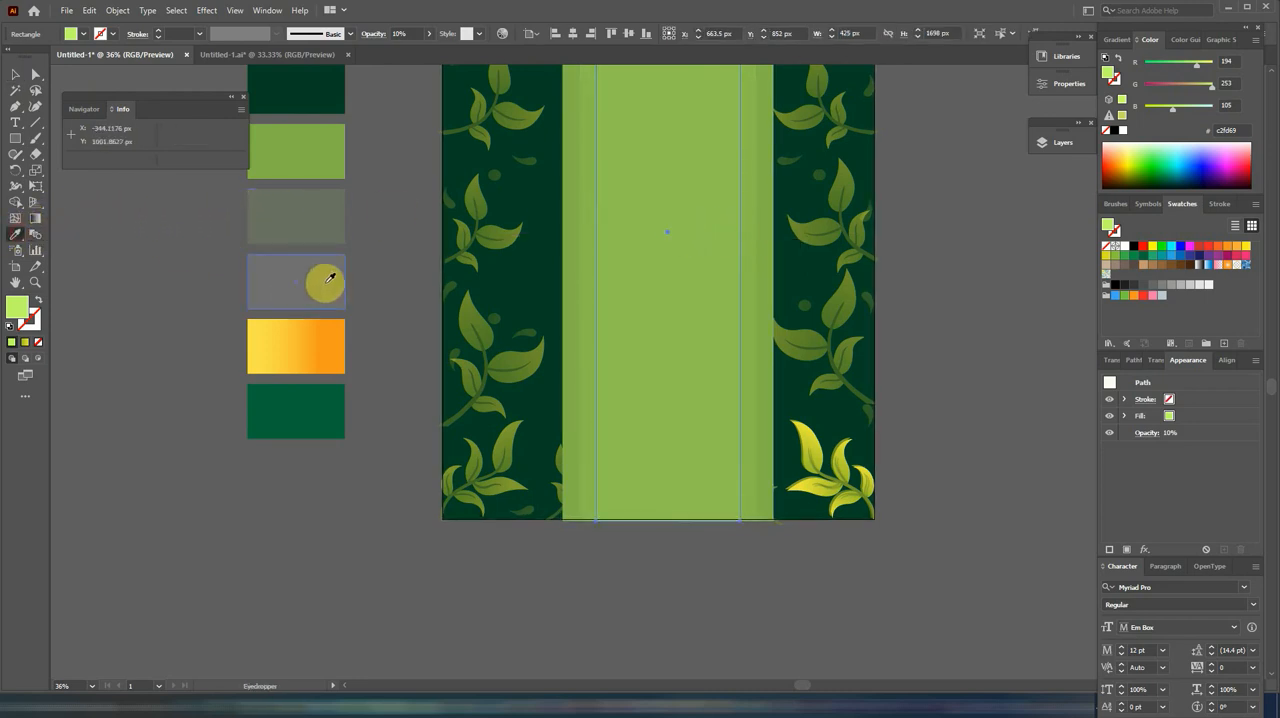
click(15, 74)
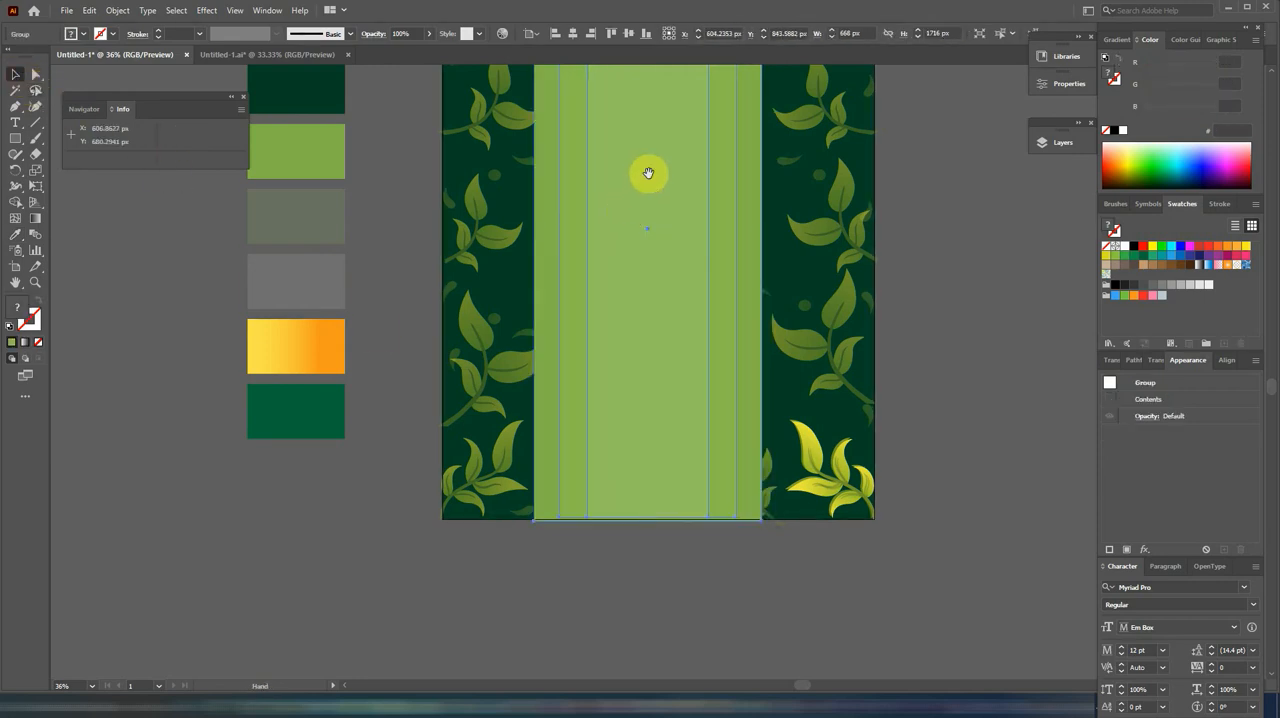
Step: Bring the semi-transparent leaf border group to the front so it overlaps the light green strip
drag(648, 174, 604, 328)
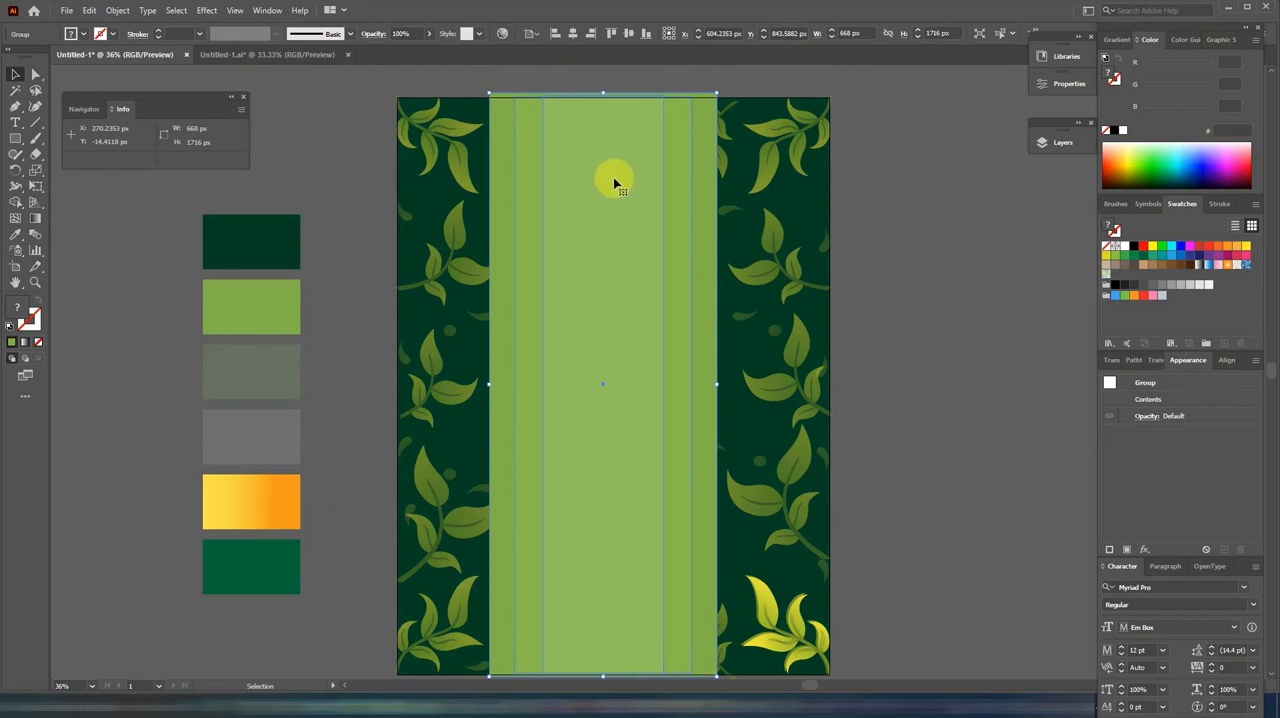
click(882, 205)
click(776, 240)
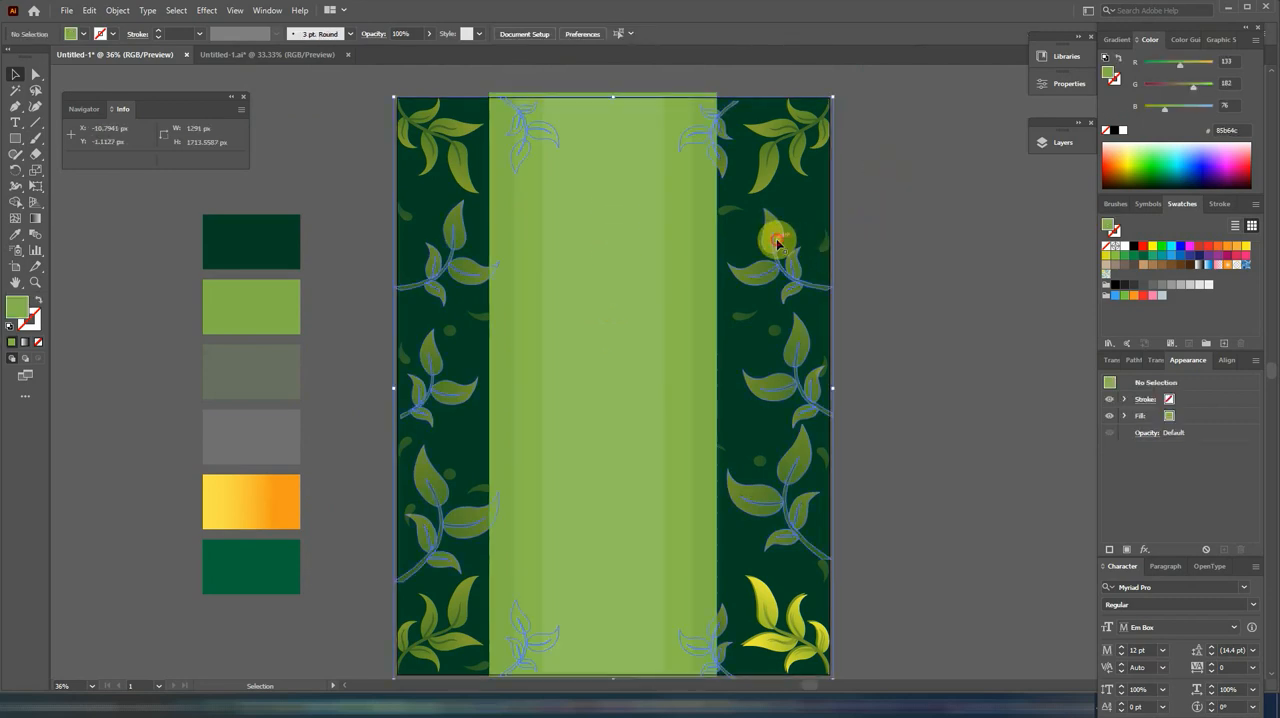
right_click(776, 242)
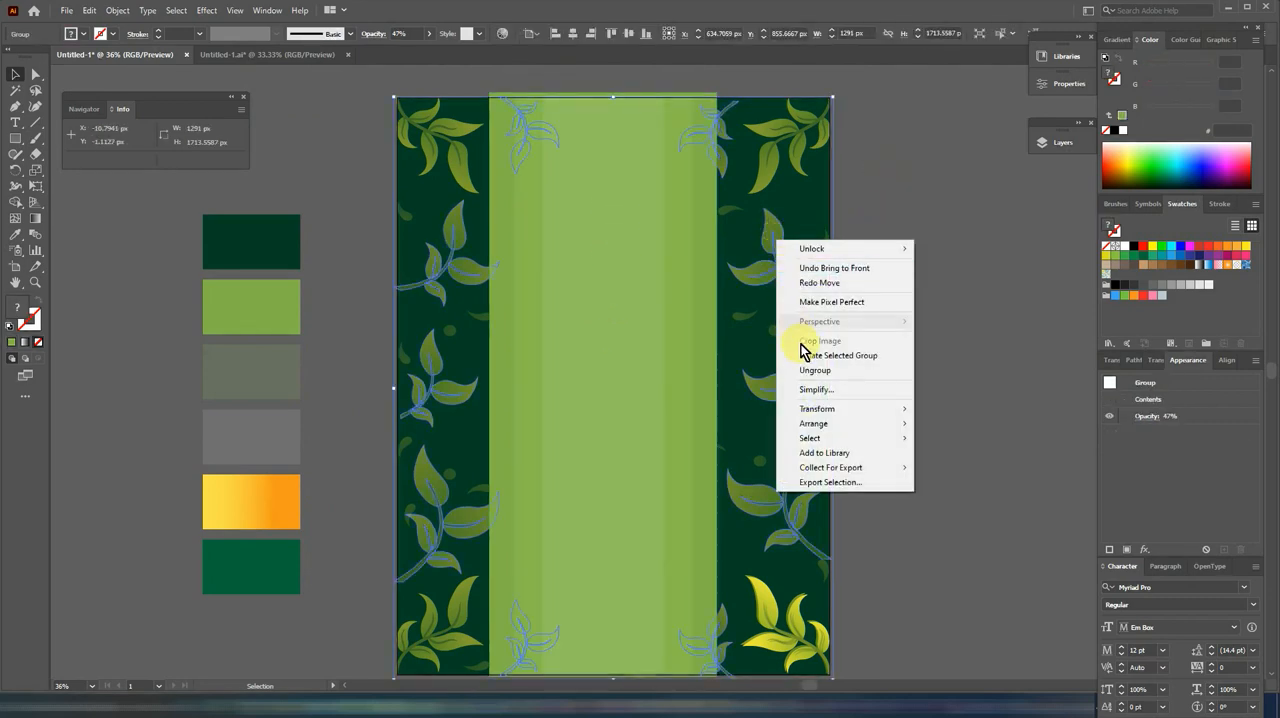
mouse_move(824, 428)
click(931, 424)
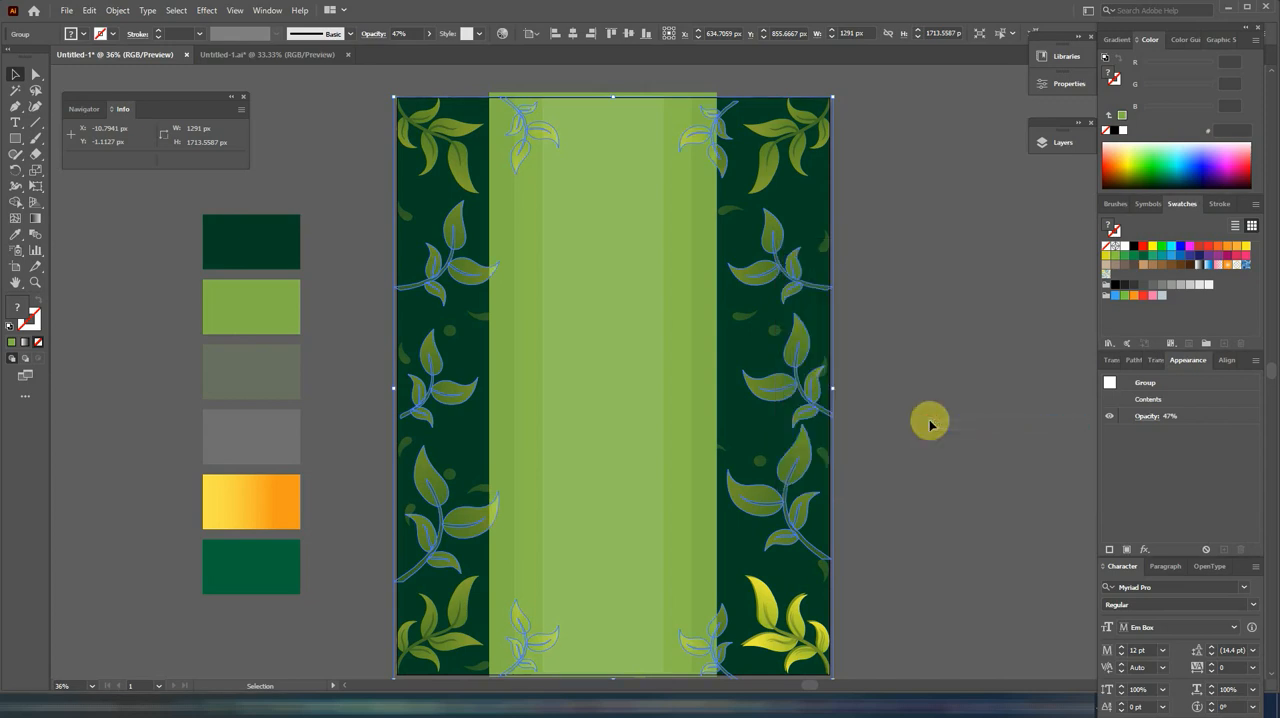
click(931, 331)
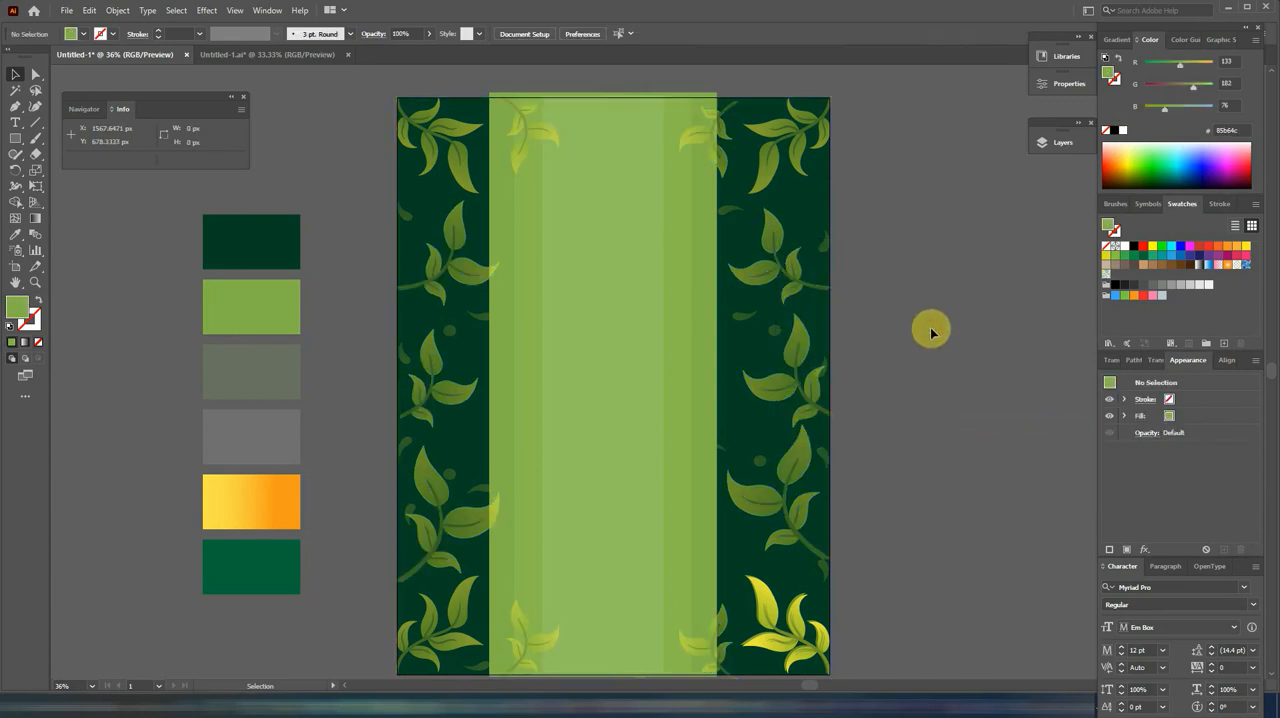
Step: Shorten the layered green strip group from its upper edge to about 1708 px high and centre it horizontally on the page
click(649, 98)
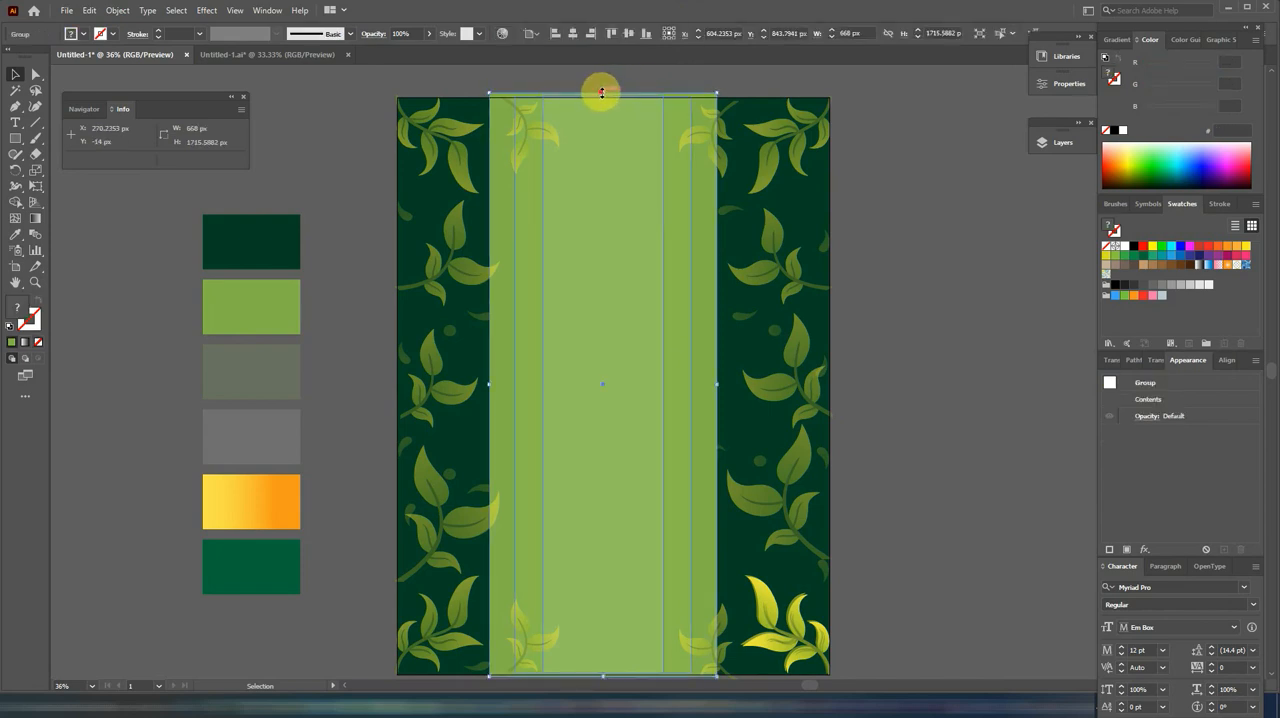
drag(602, 97, 602, 98)
click(852, 145)
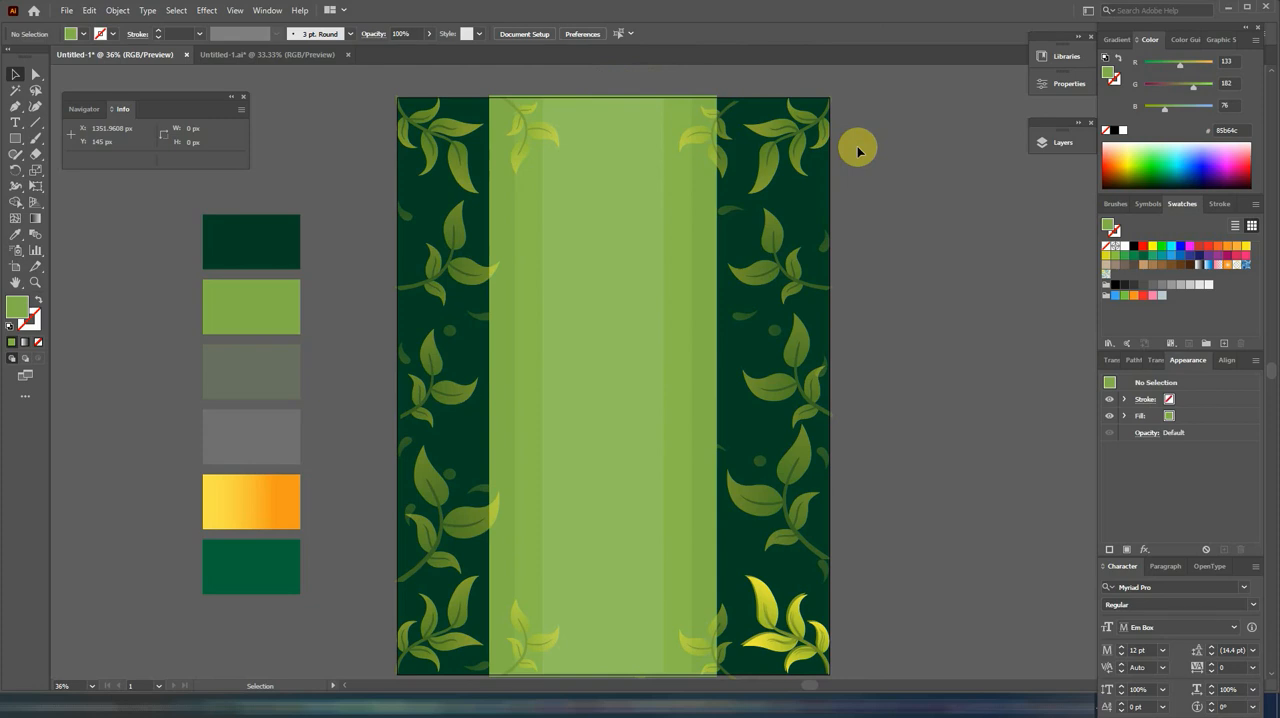
drag(608, 368, 631, 345)
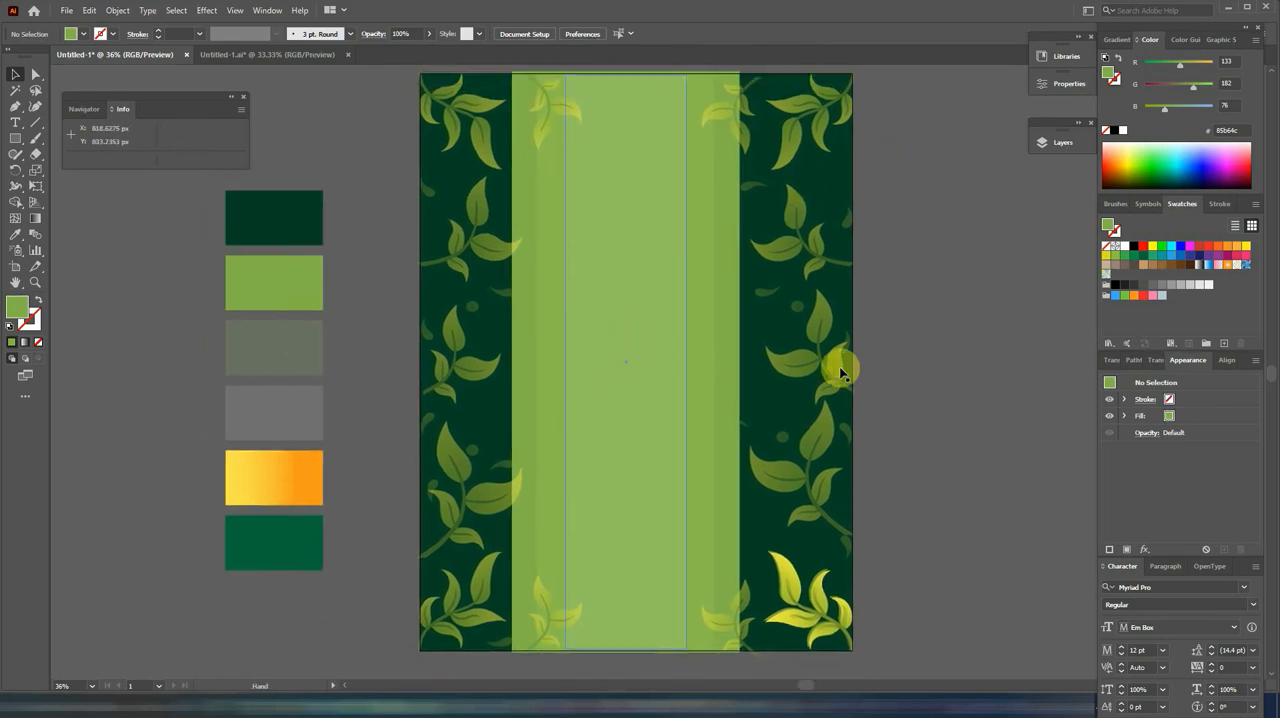
click(945, 372)
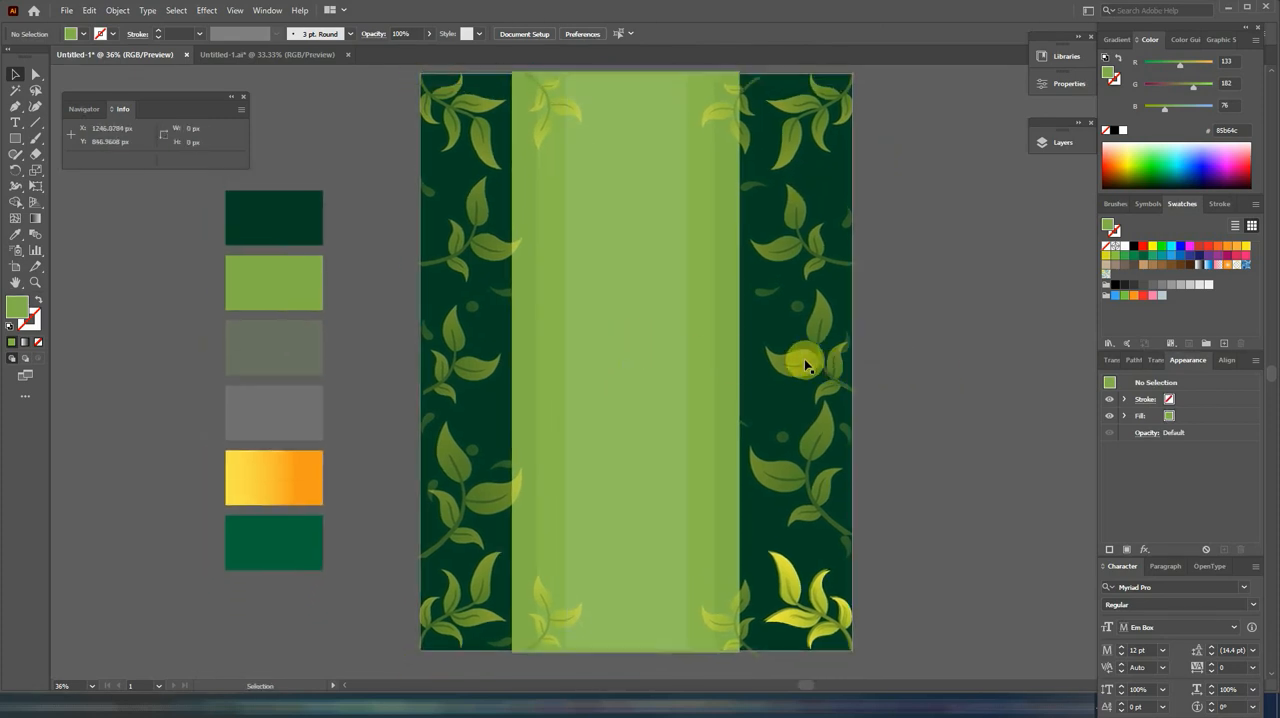
click(669, 350)
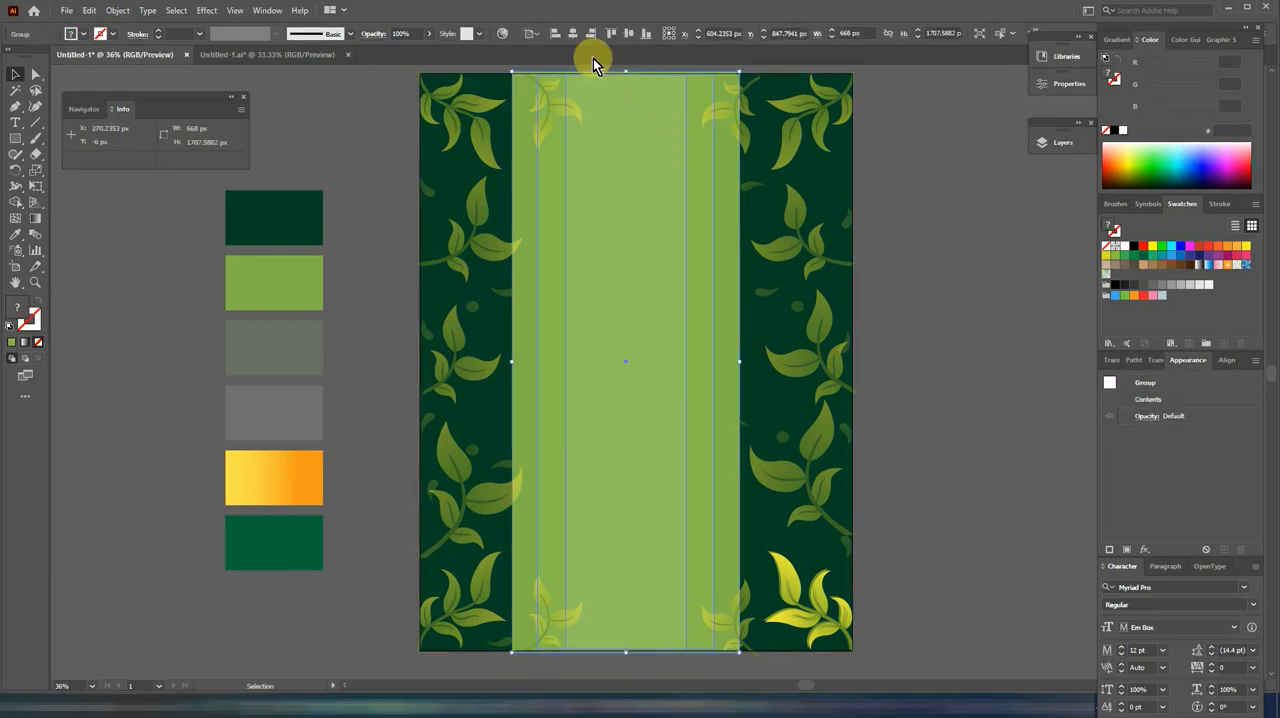
click(572, 37)
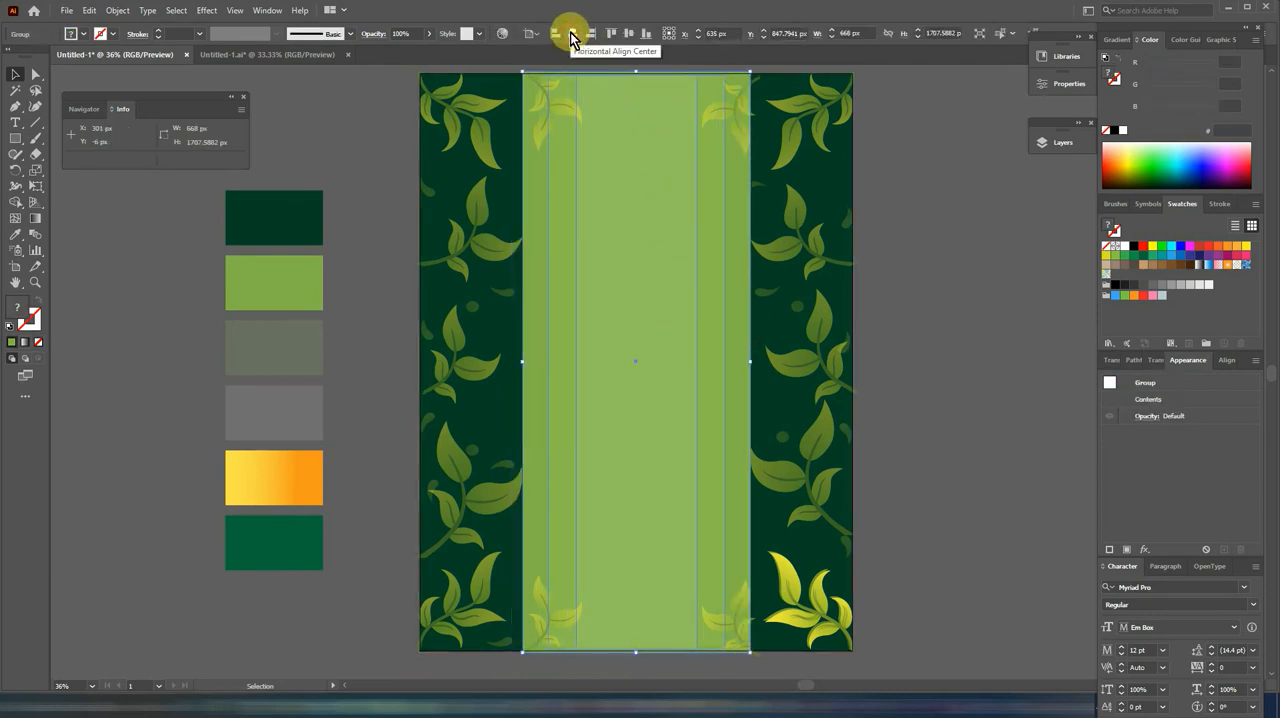
click(948, 304)
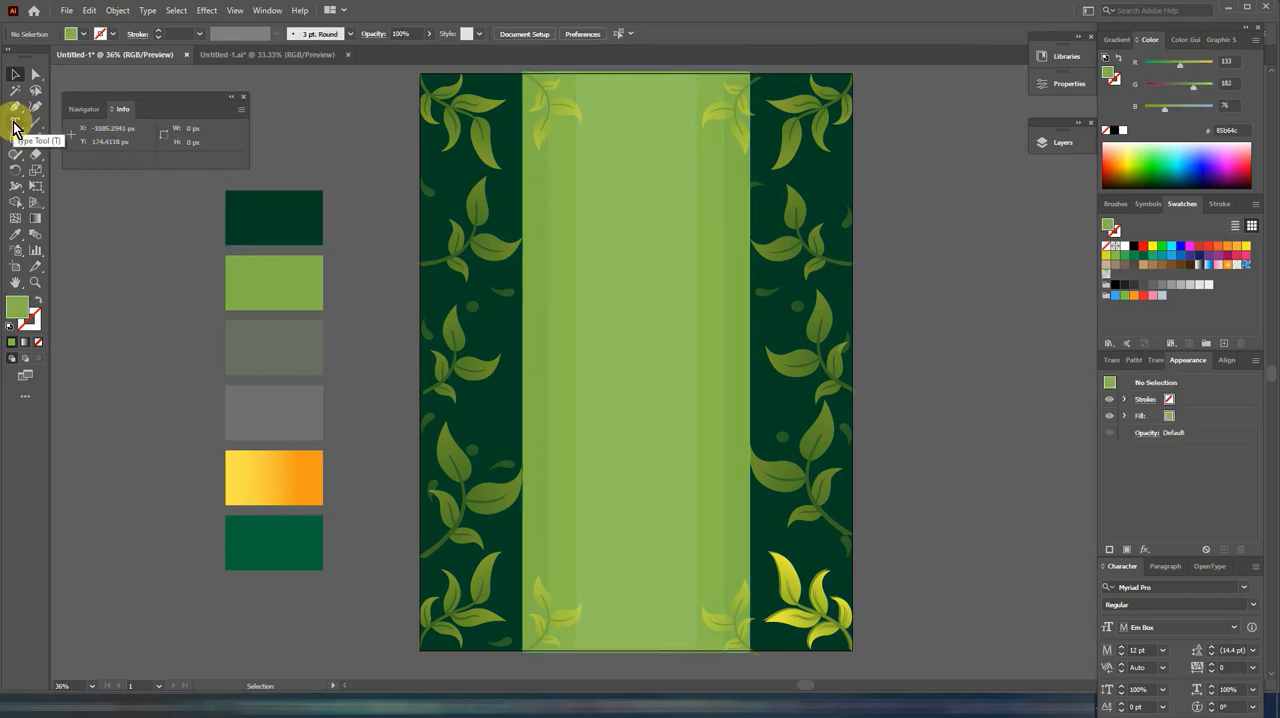
Step: Add the text "BIRLA" beside the page and scale it up to about 180 pt
click(15, 122)
click(916, 288)
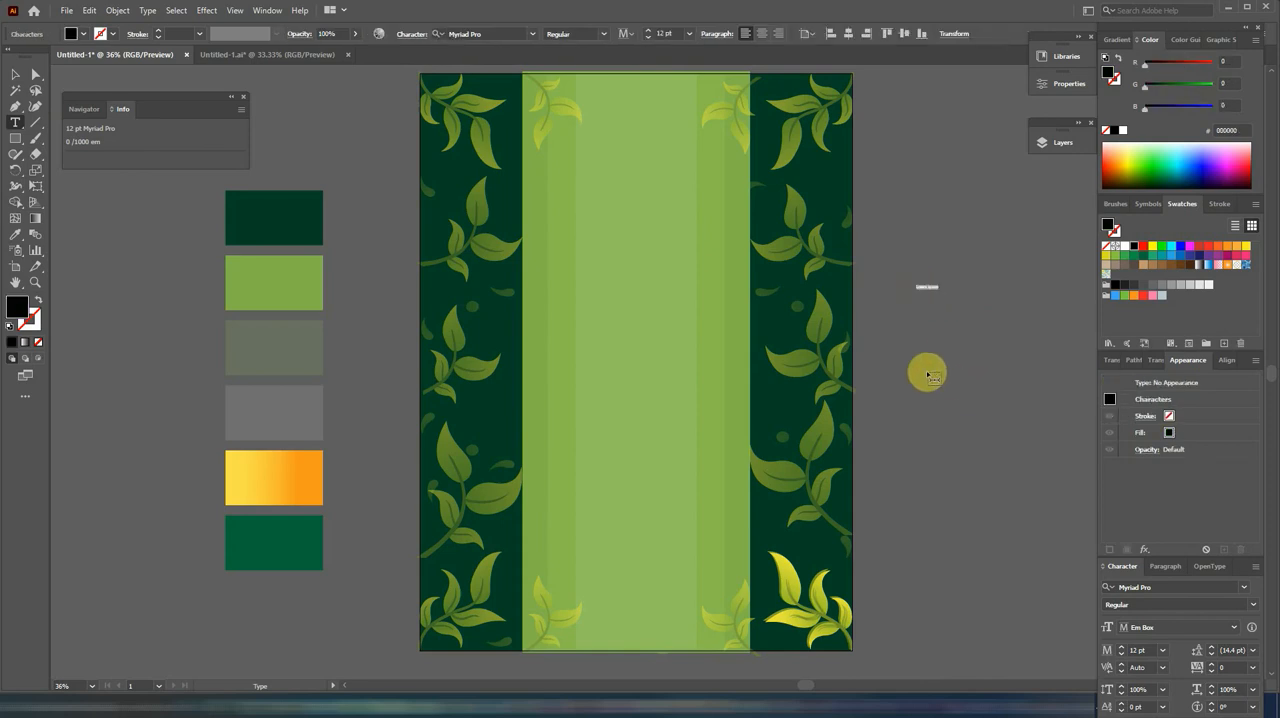
key(BackSpace)
click(15, 74)
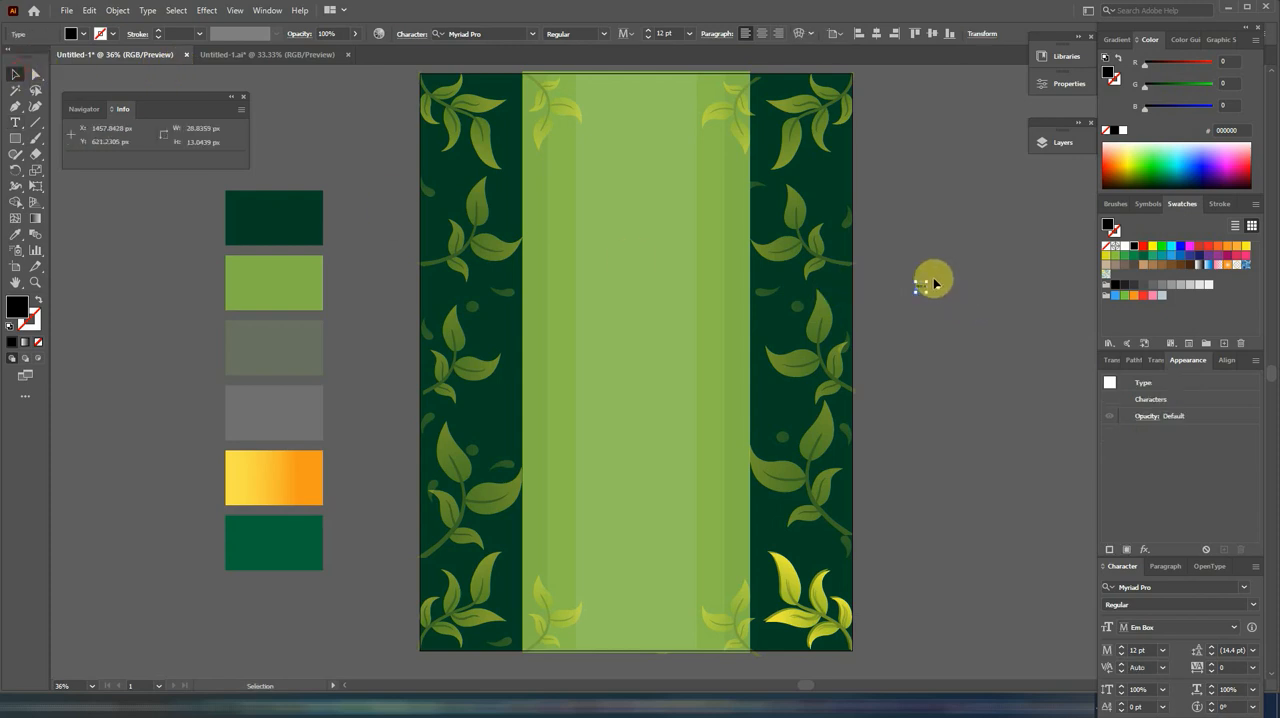
drag(926, 283, 1040, 211)
drag(940, 291, 984, 287)
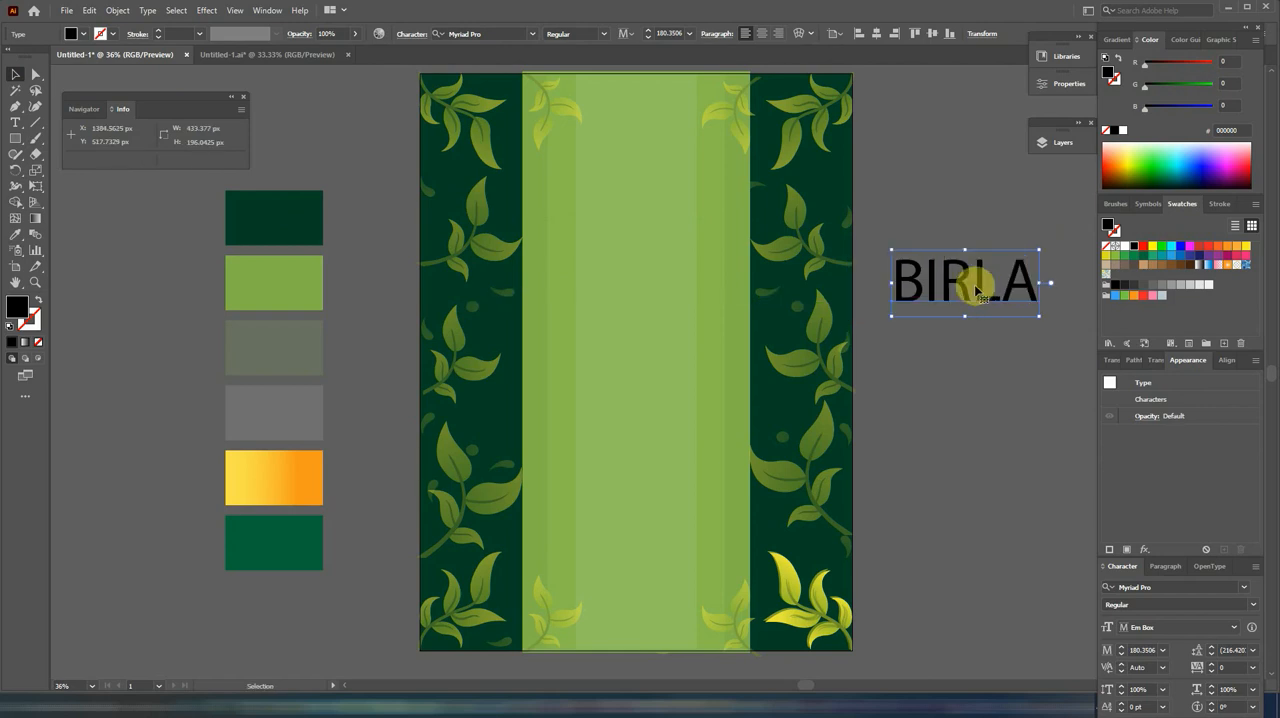
Step: Set the BIRLA text in the Montserrat font with the ExtraBold style
click(535, 36)
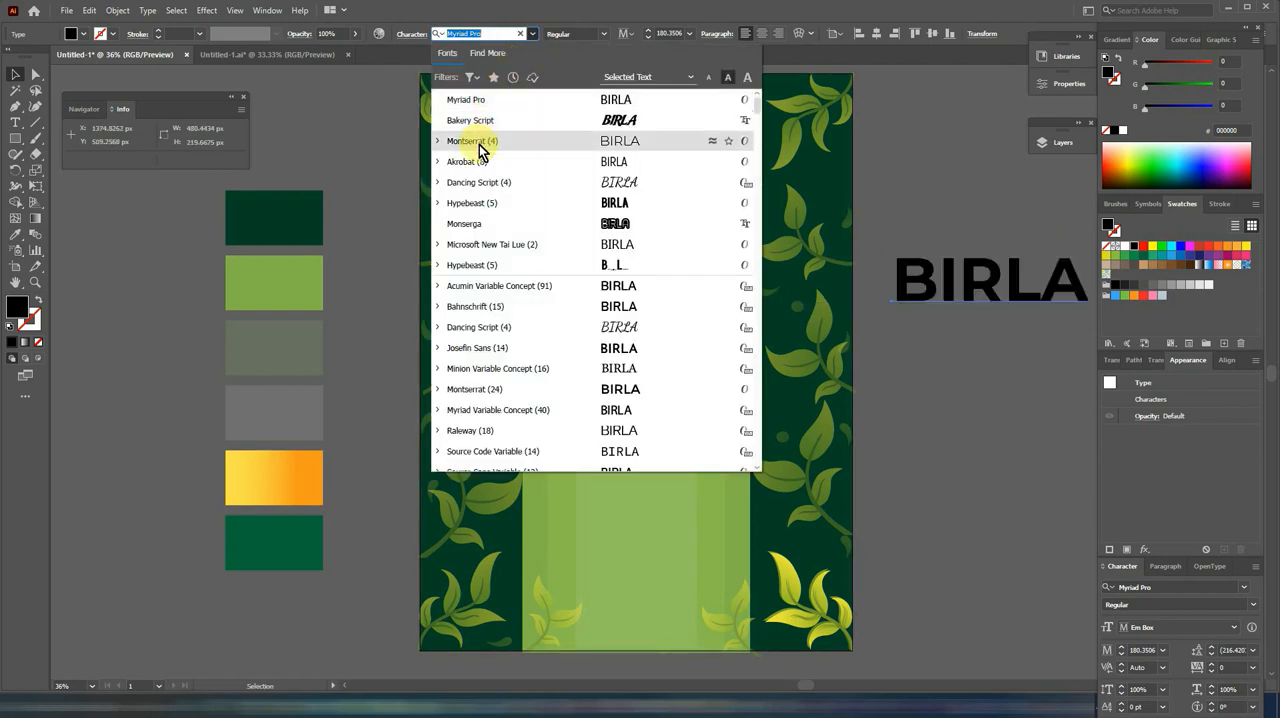
click(479, 142)
click(603, 34)
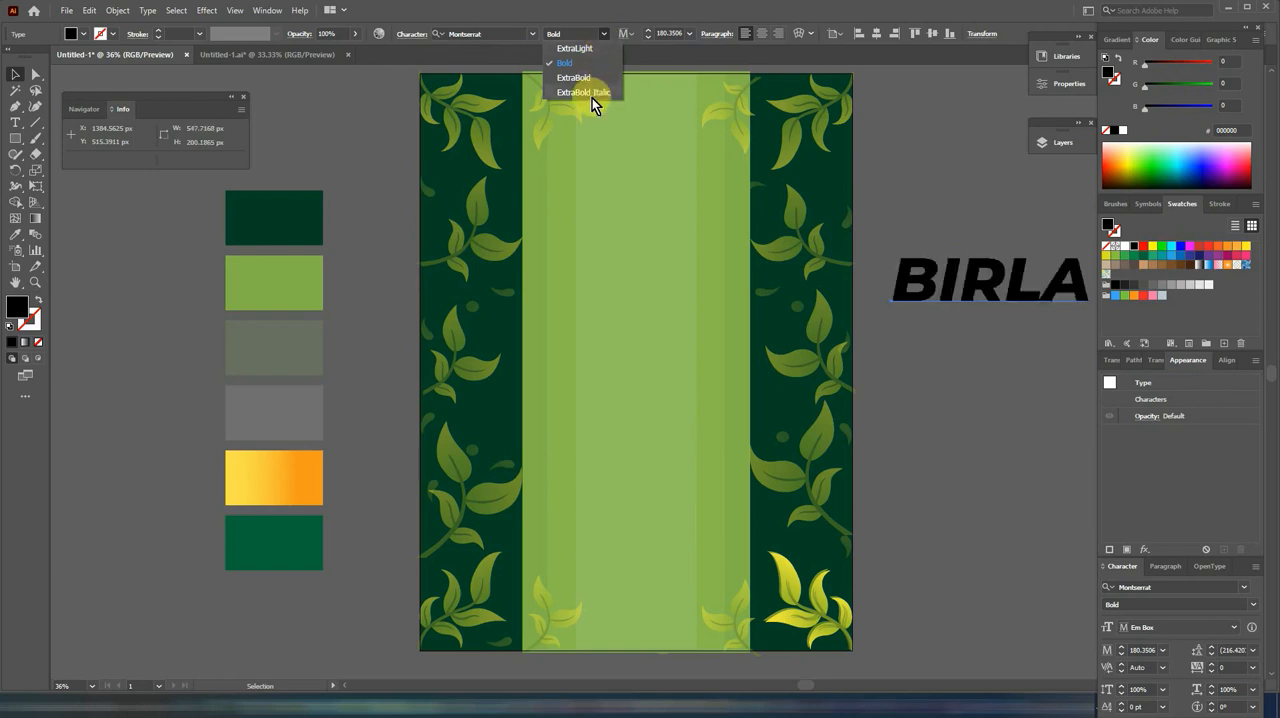
click(577, 77)
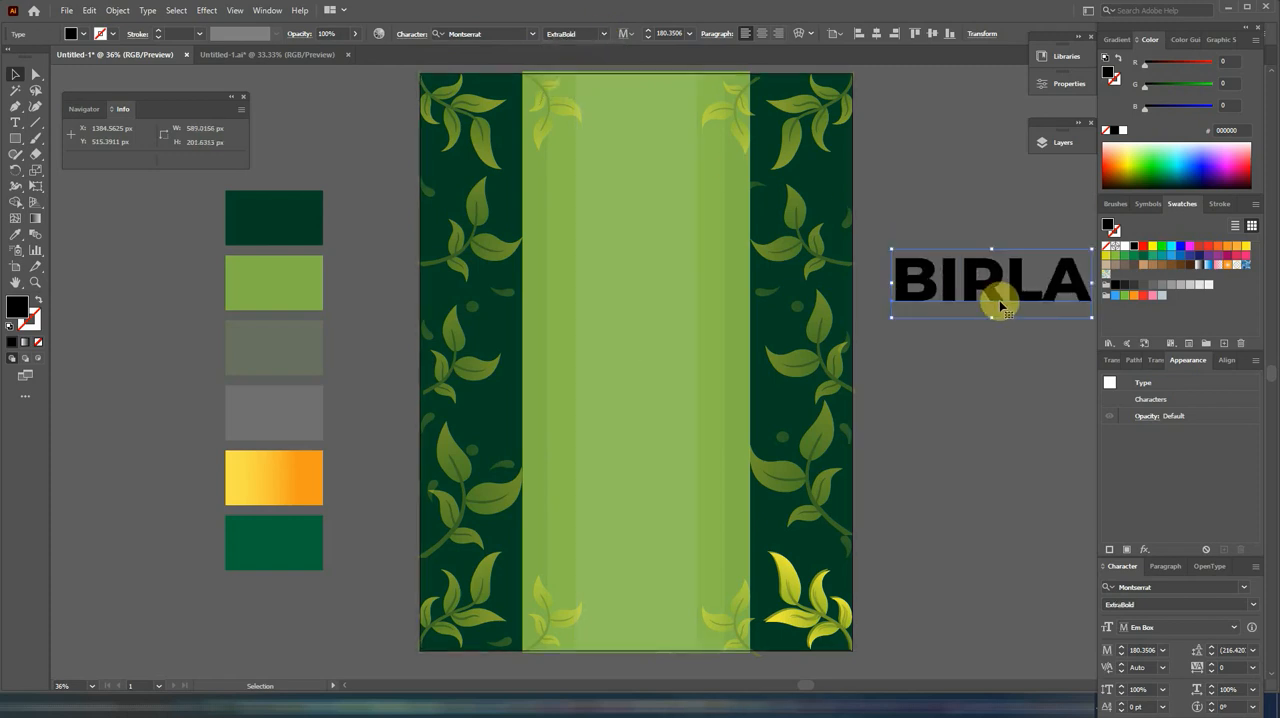
Step: Centre the BIRLA text horizontally on the upper part of the green strip and convert it to outlines
drag(1001, 305, 645, 226)
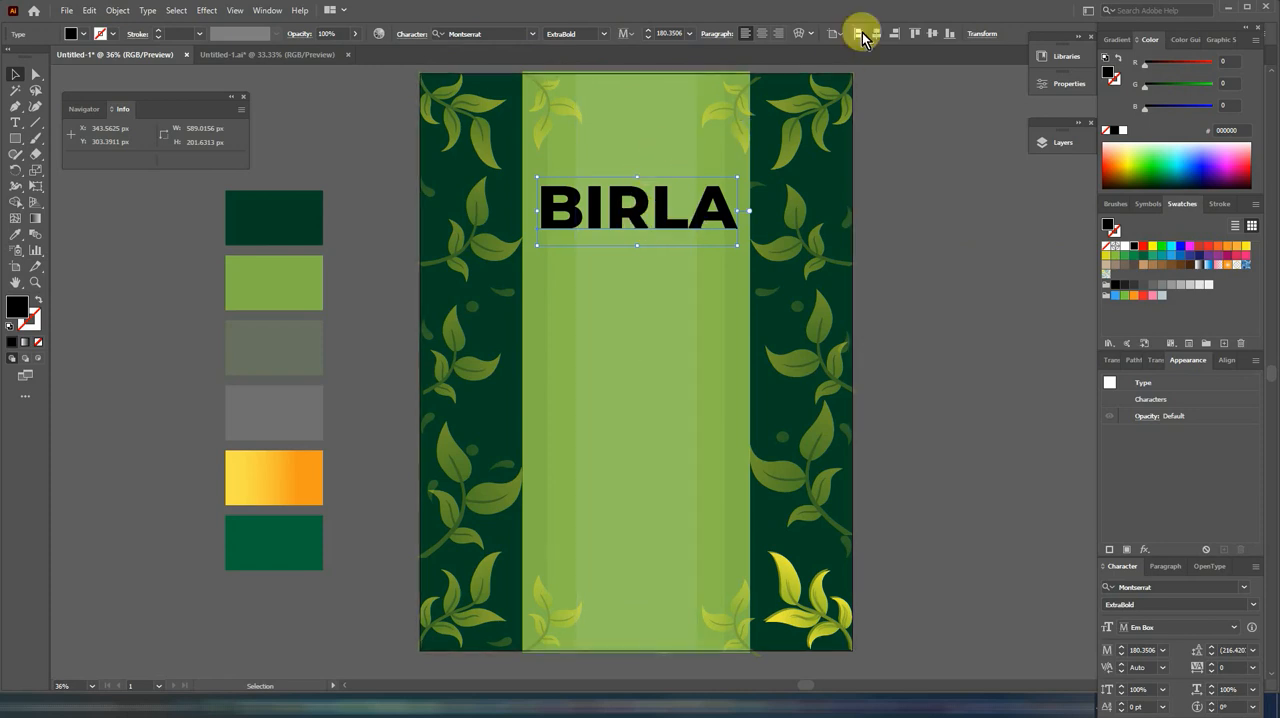
click(872, 34)
right_click(658, 211)
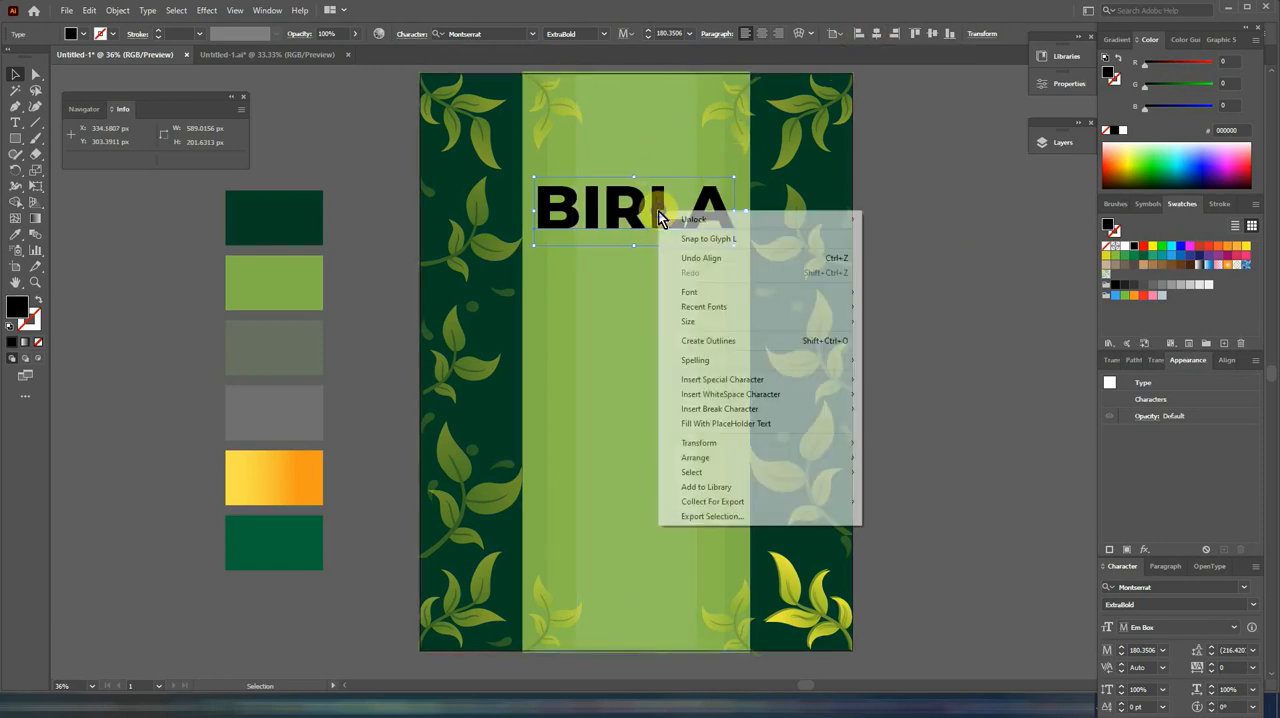
click(702, 340)
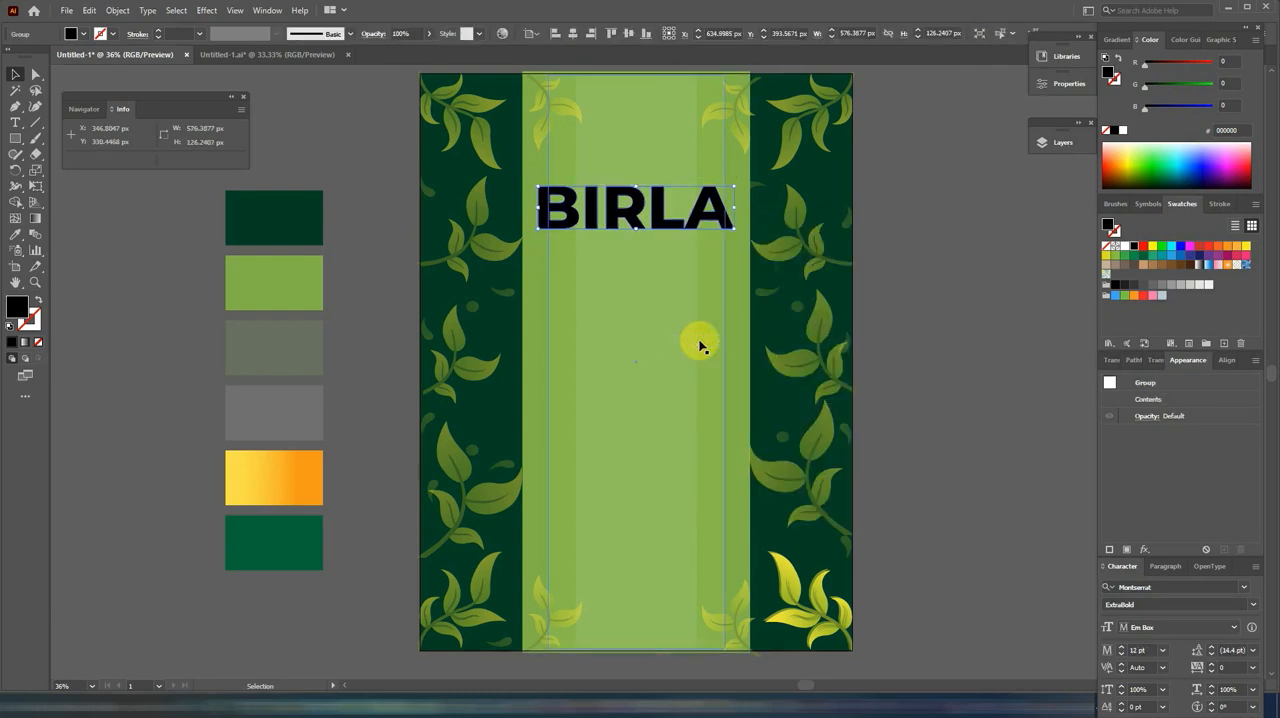
Step: Fill the BIRLA lettering with the palette's yellow-orange gradient and run it vertically, yellow above and orange below
click(15, 234)
click(295, 470)
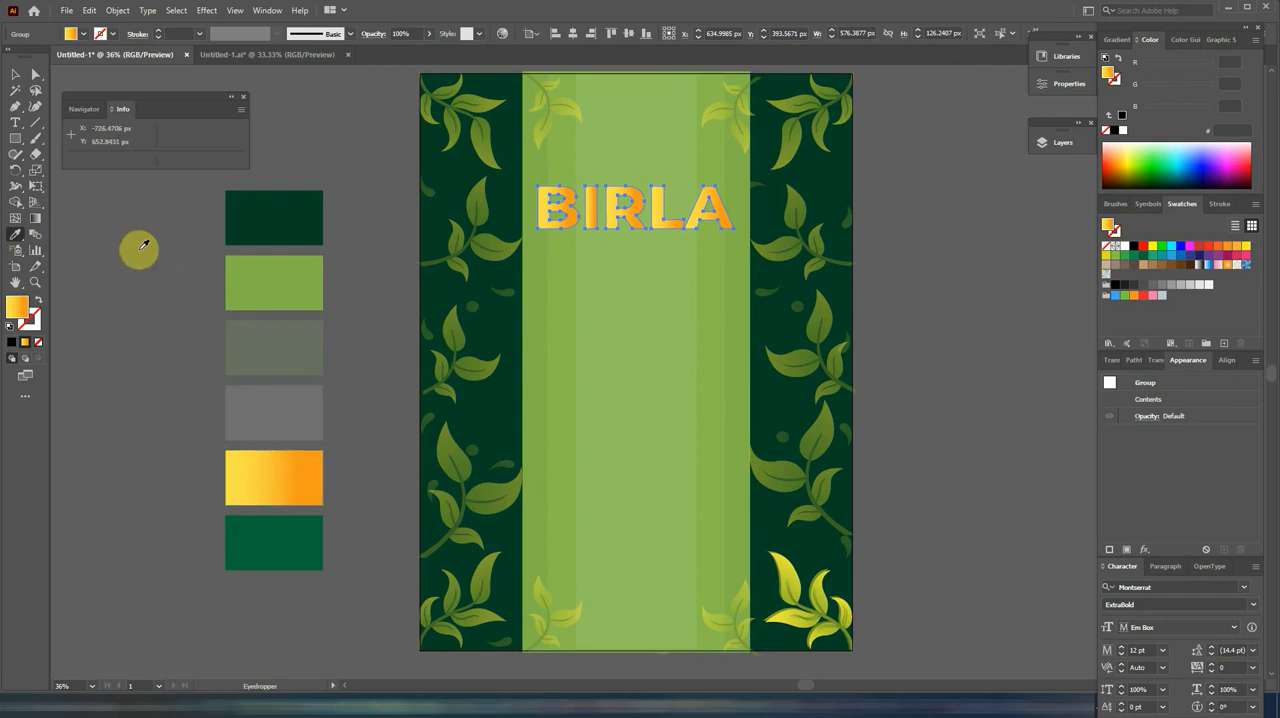
click(37, 219)
drag(547, 218, 636, 207)
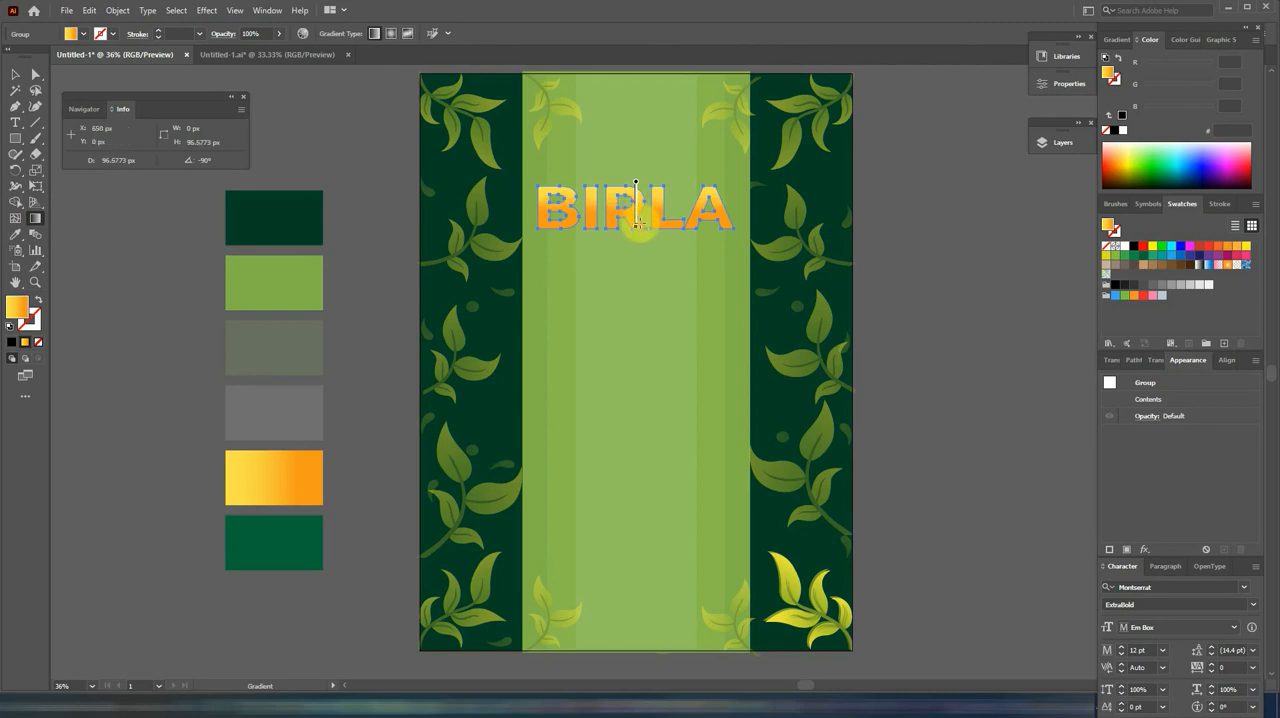
drag(642, 226, 642, 226)
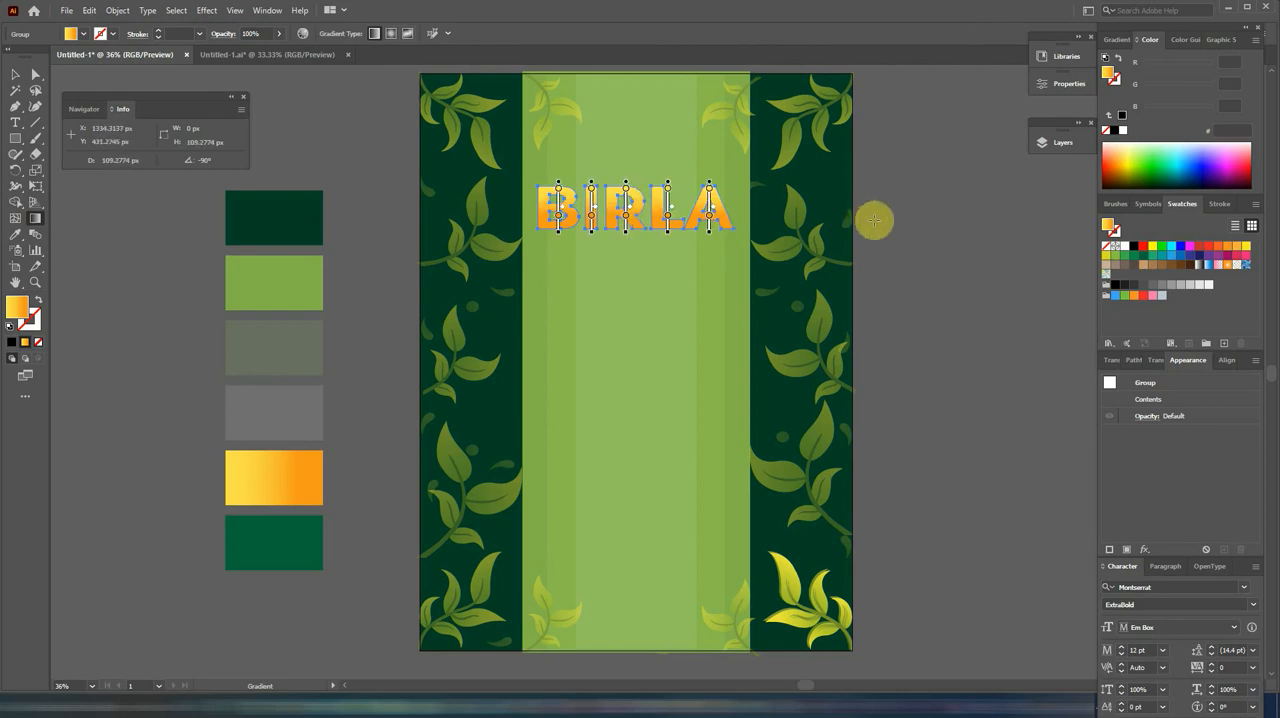
click(17, 76)
Step: Add the text "Gold Tea" just below the BIRLA lettering and scale it up to about 76 pt
click(15, 122)
key(ctrl+shift+a)
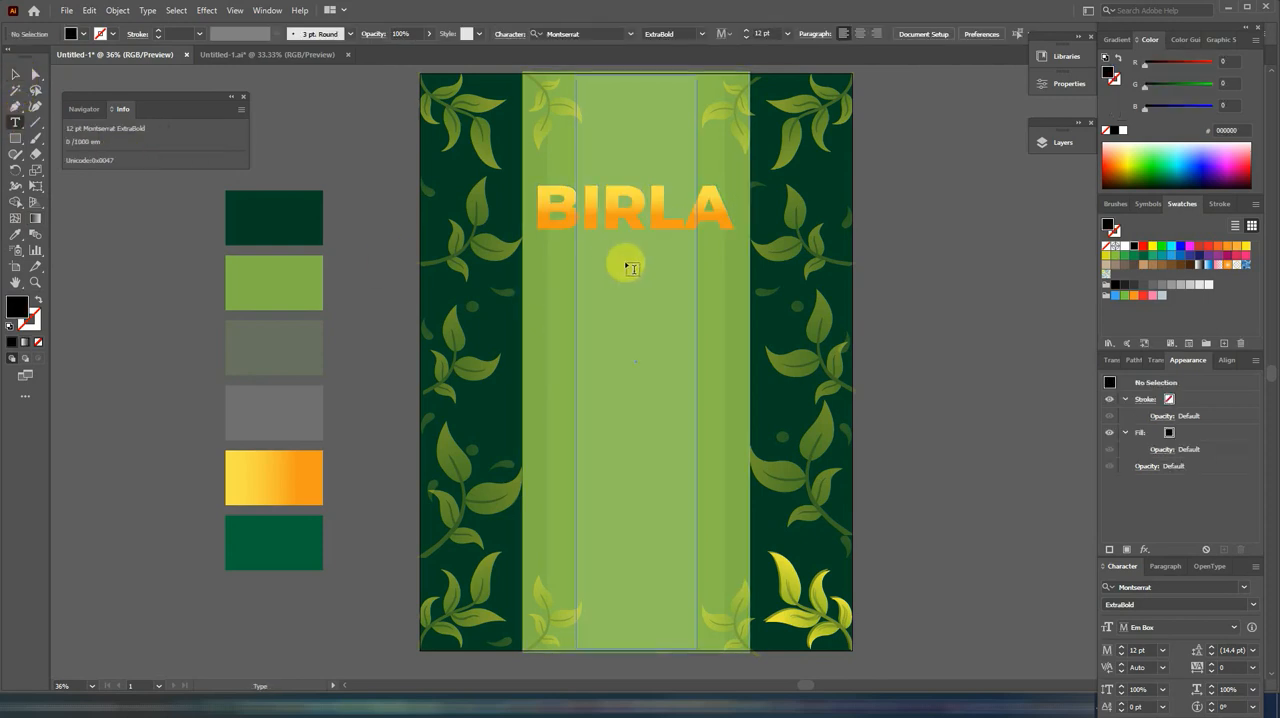
click(595, 253)
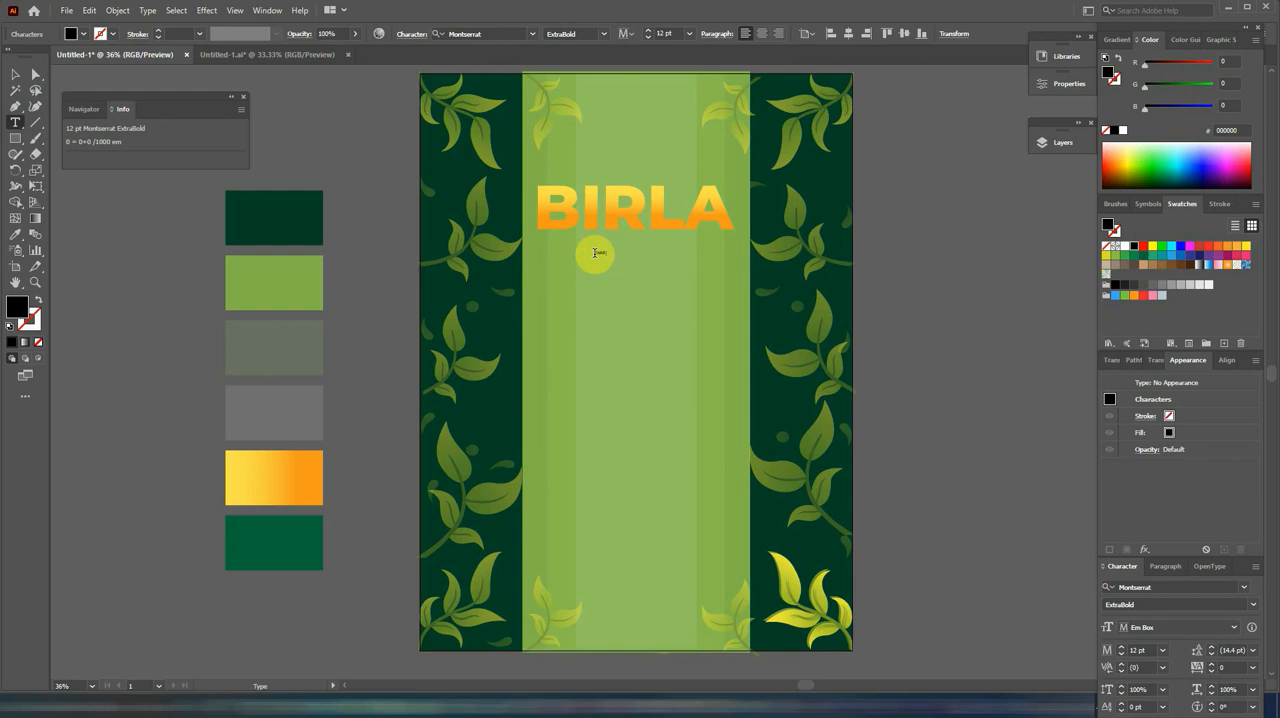
click(15, 75)
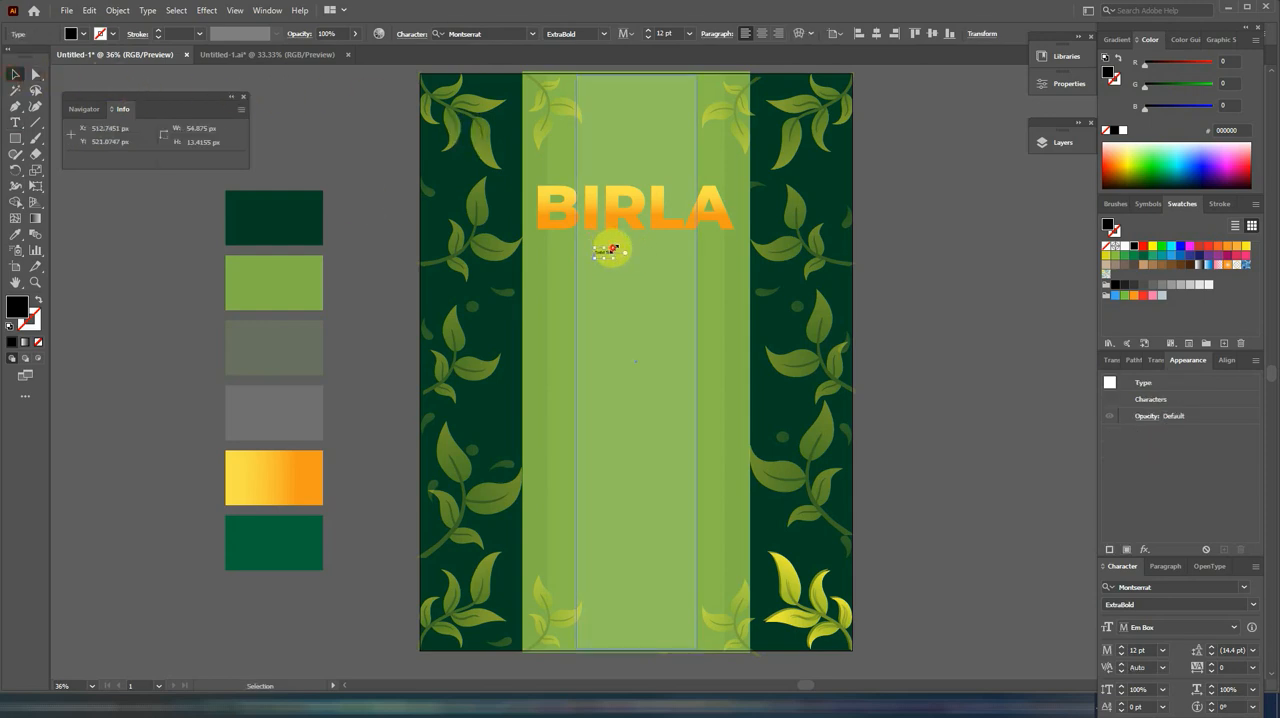
drag(612, 249, 670, 261)
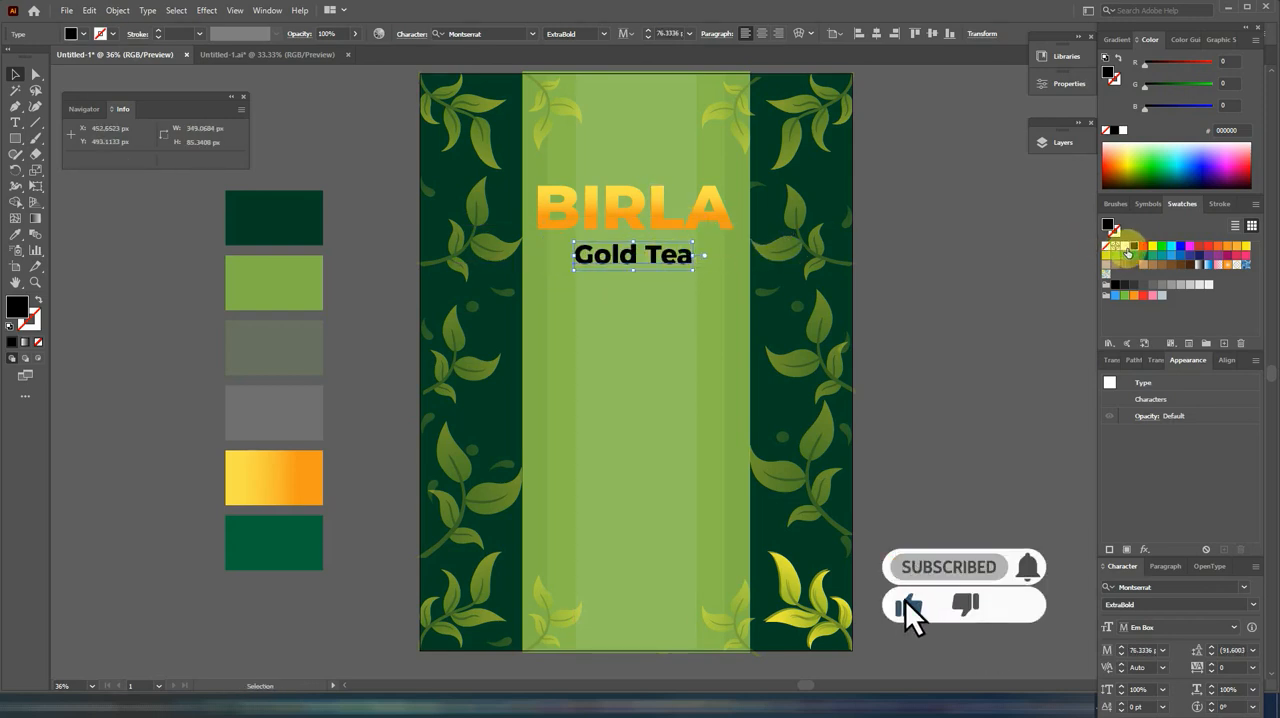
Step: Colour the Gold Tea text white and set it in Bakery Script at 87 pt
click(1125, 247)
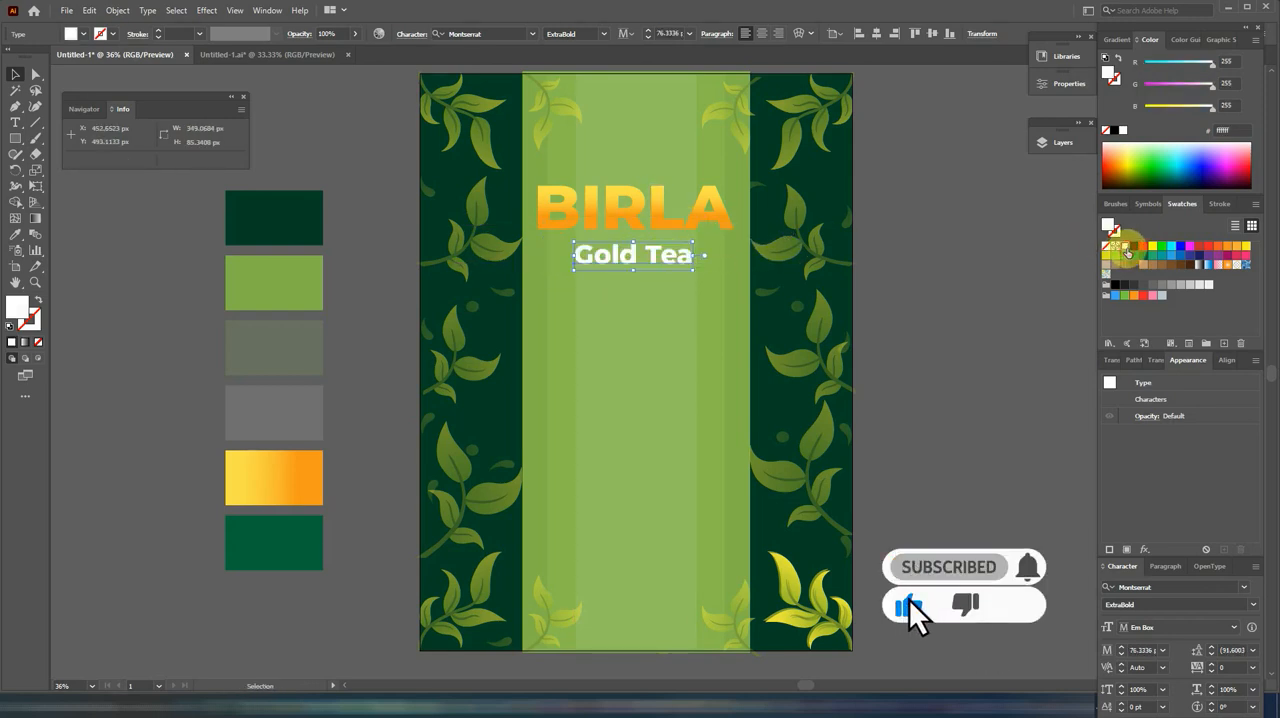
click(533, 38)
click(566, 137)
drag(648, 263, 659, 263)
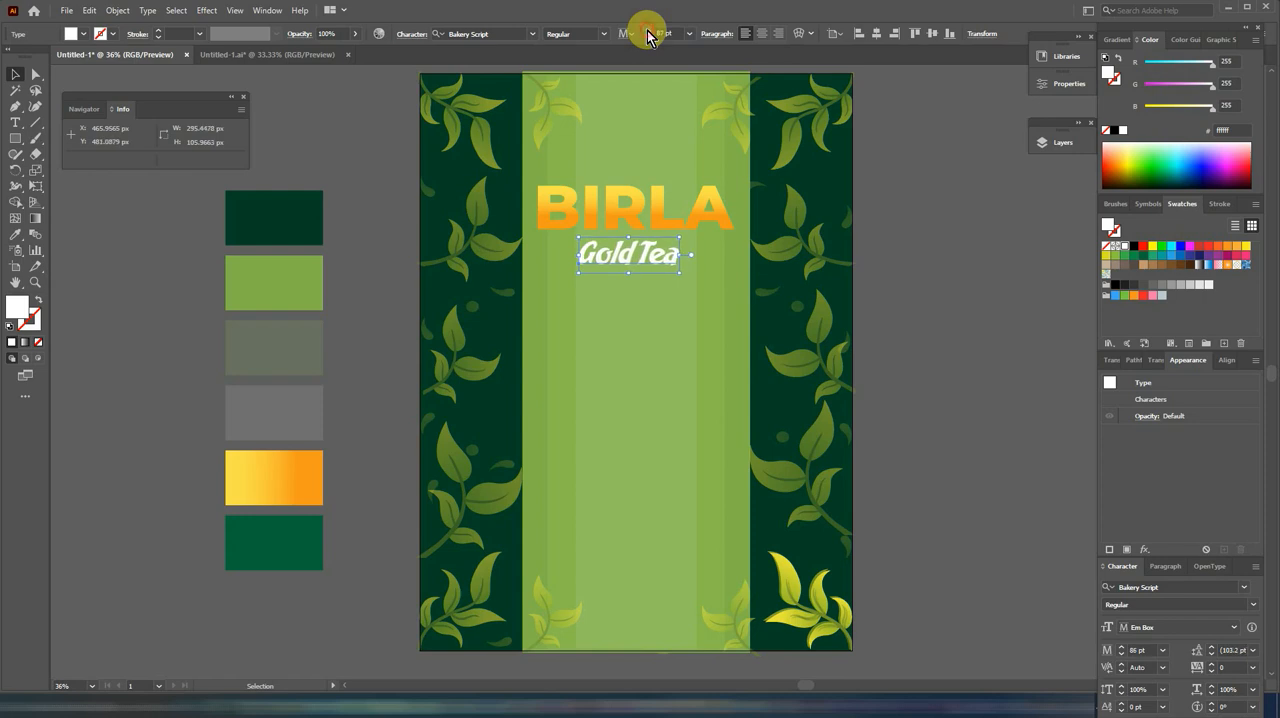
click(943, 266)
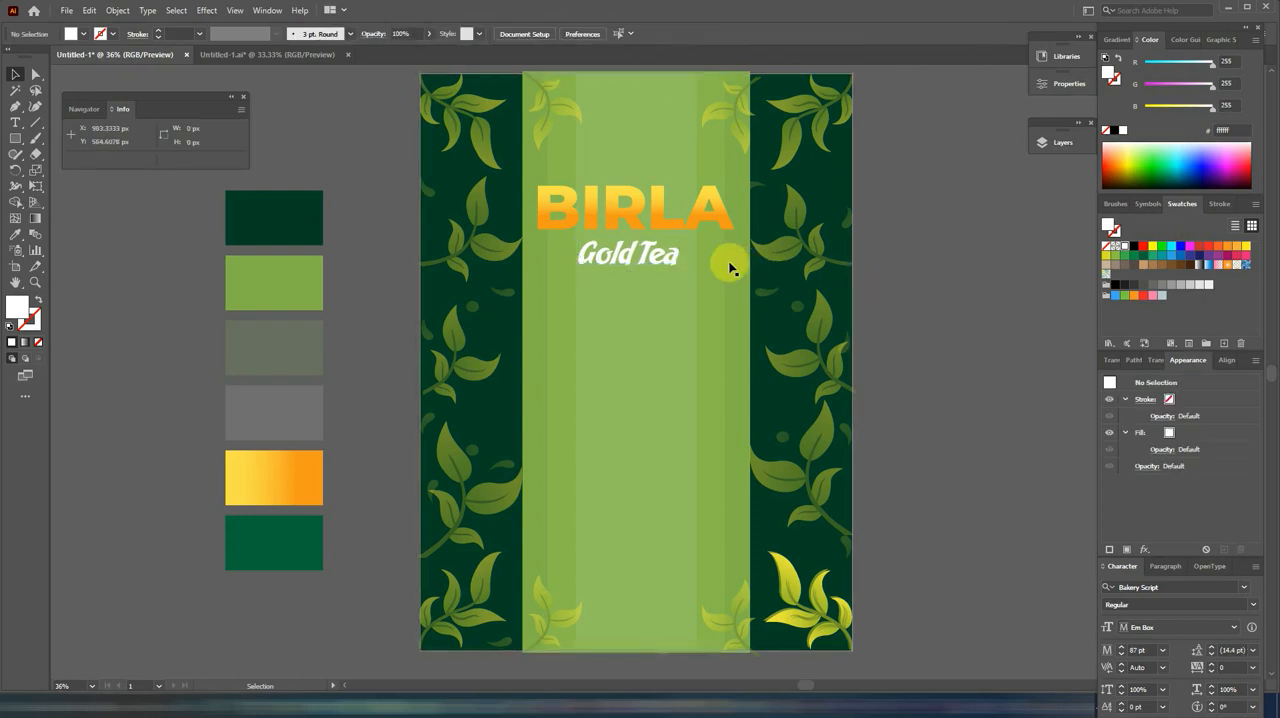
Step: Stack three copies of the Gold Tea text further down the strip and replace the uppermost copy's wording with "Premium"
drag(648, 258, 640, 353)
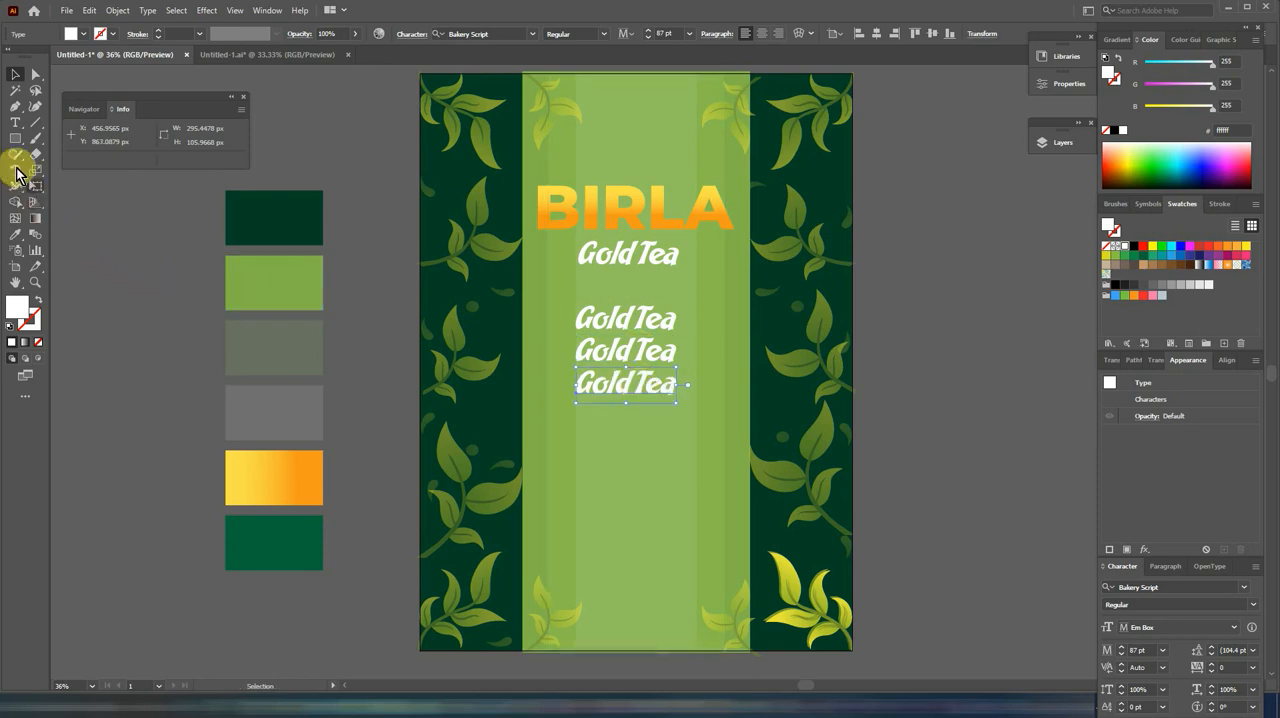
click(15, 121)
drag(580, 316, 690, 317)
text(Pr)
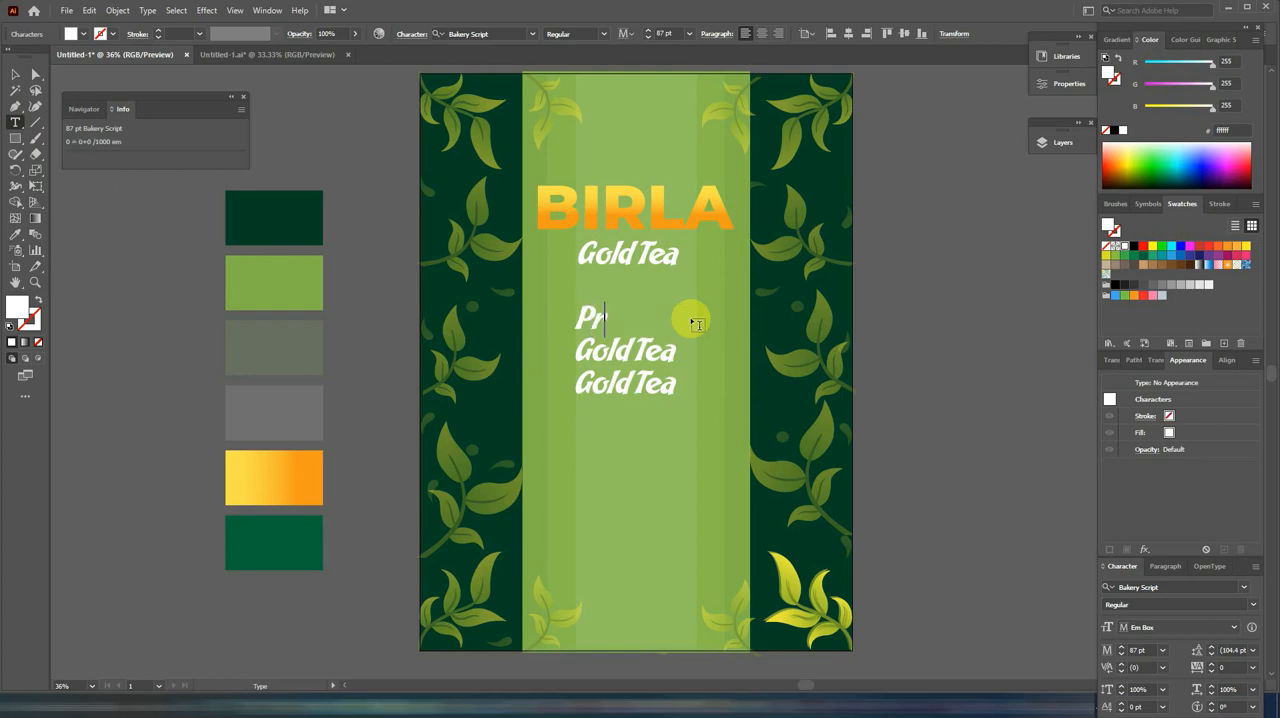
text(emium)
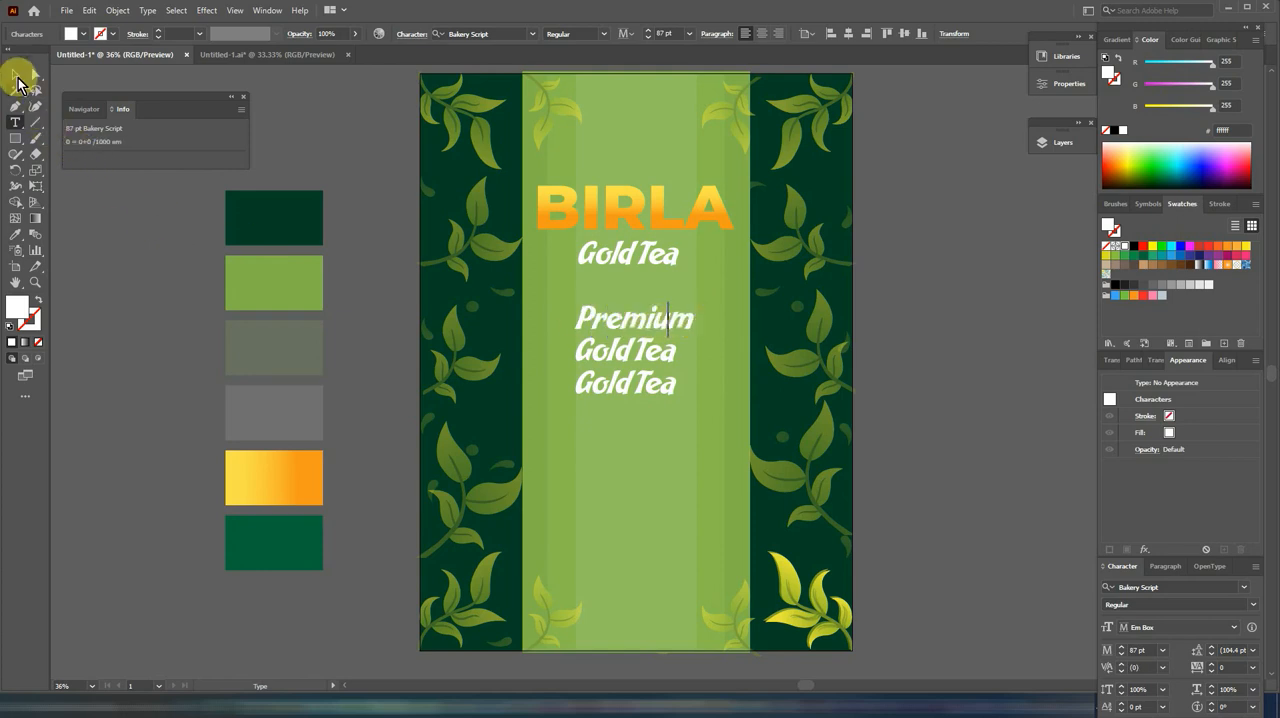
click(18, 80)
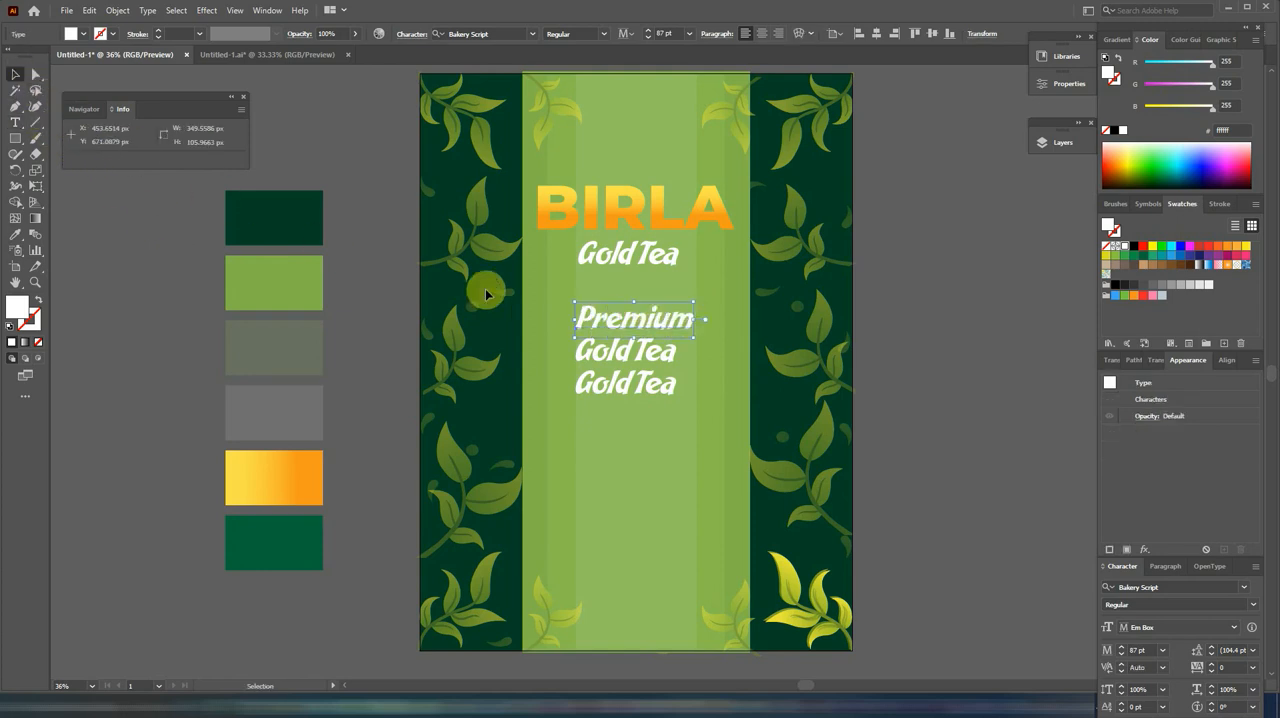
Step: Set the three stacked lines to Premium, Quality and Guaranteed in Dancing Script Bold at 86 pt, centred below Gold Tea
click(532, 34)
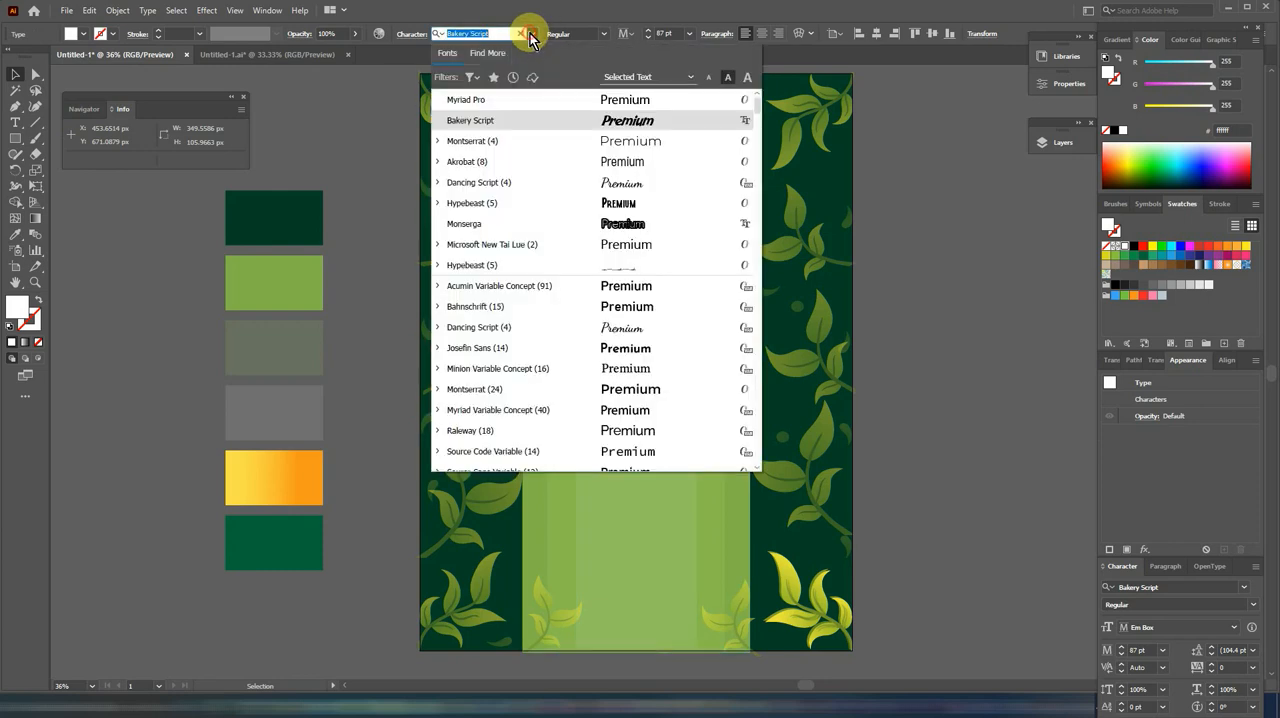
click(490, 193)
drag(638, 352, 648, 322)
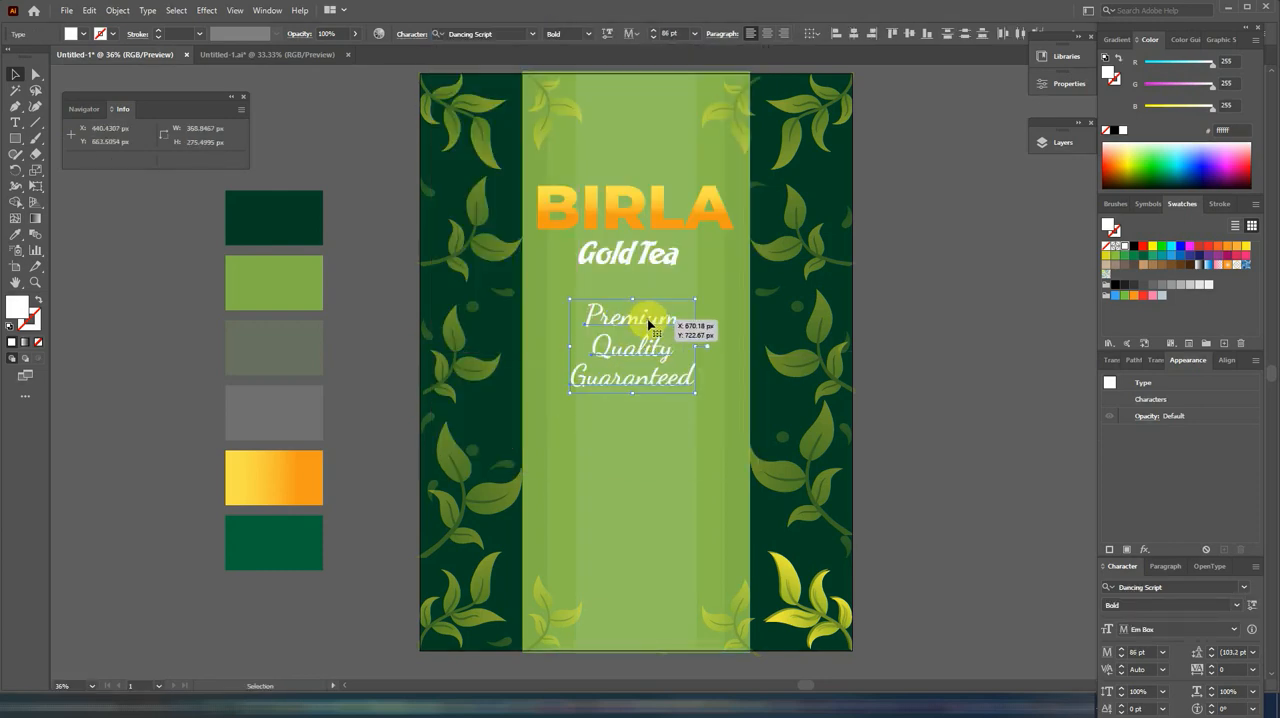
Step: Bring the steaming teacup artwork in beside the package and lock the light green strip group
drag(614, 456, 990, 404)
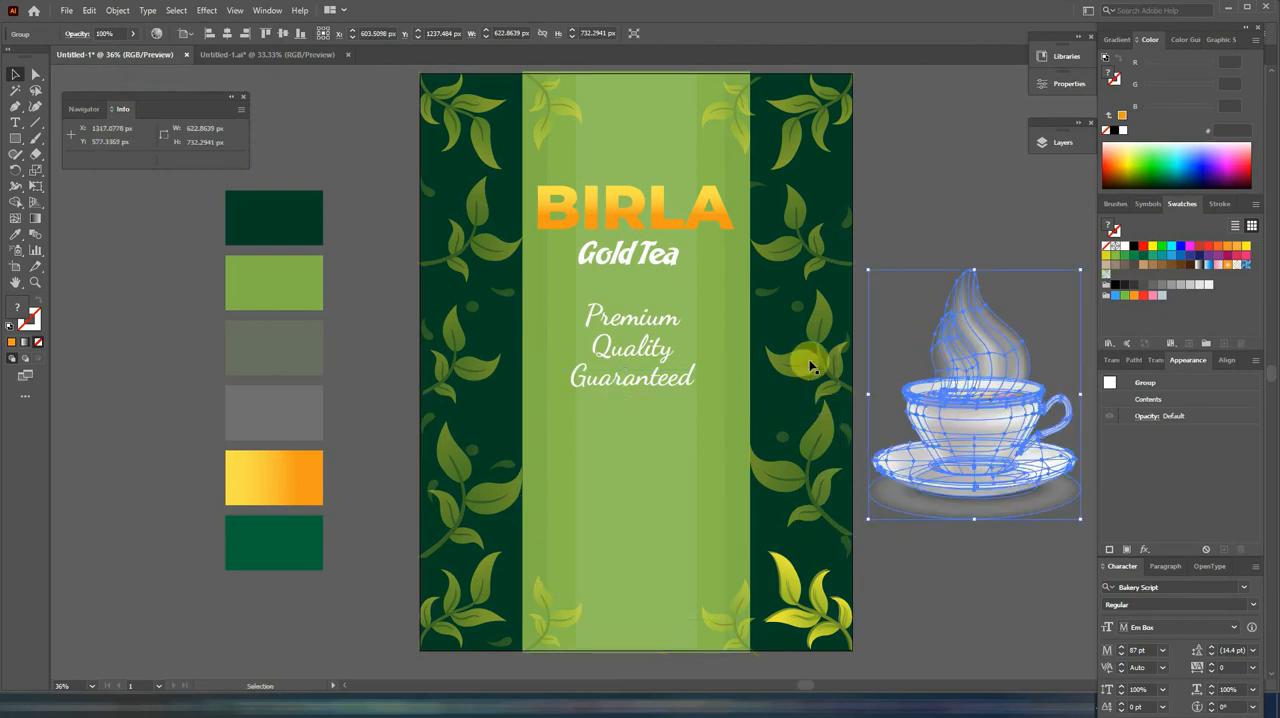
click(637, 293)
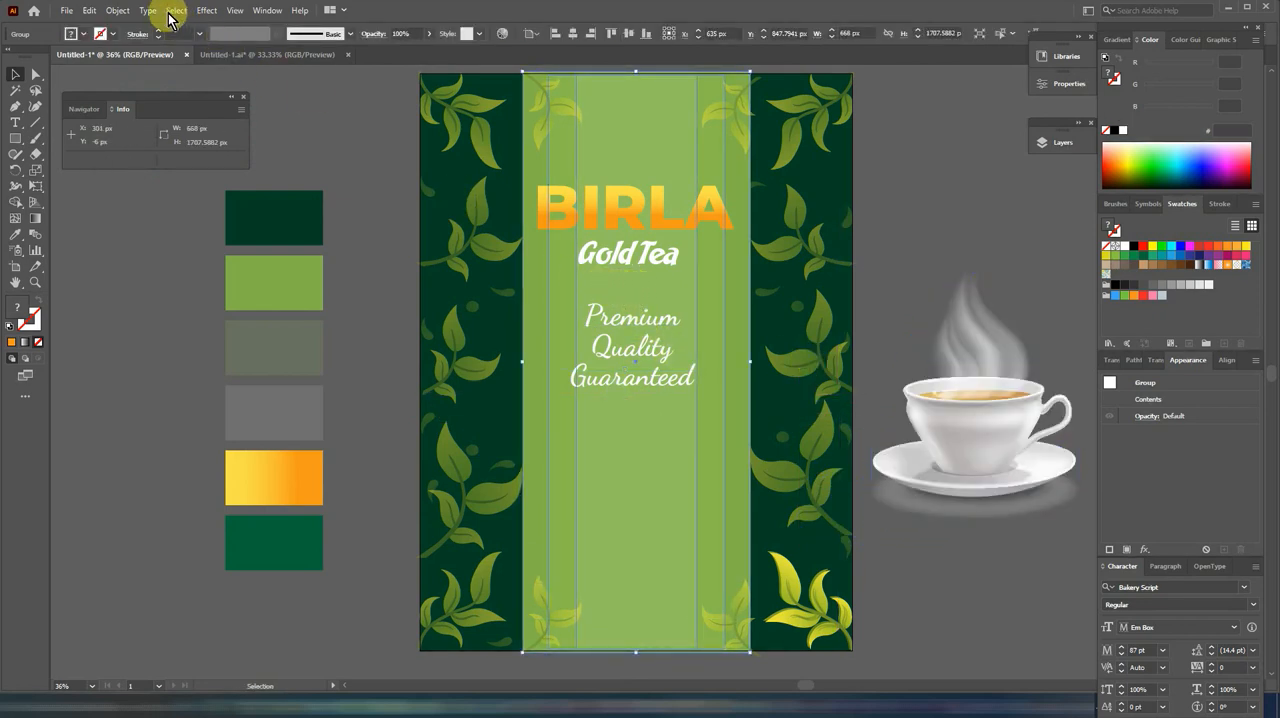
click(119, 10)
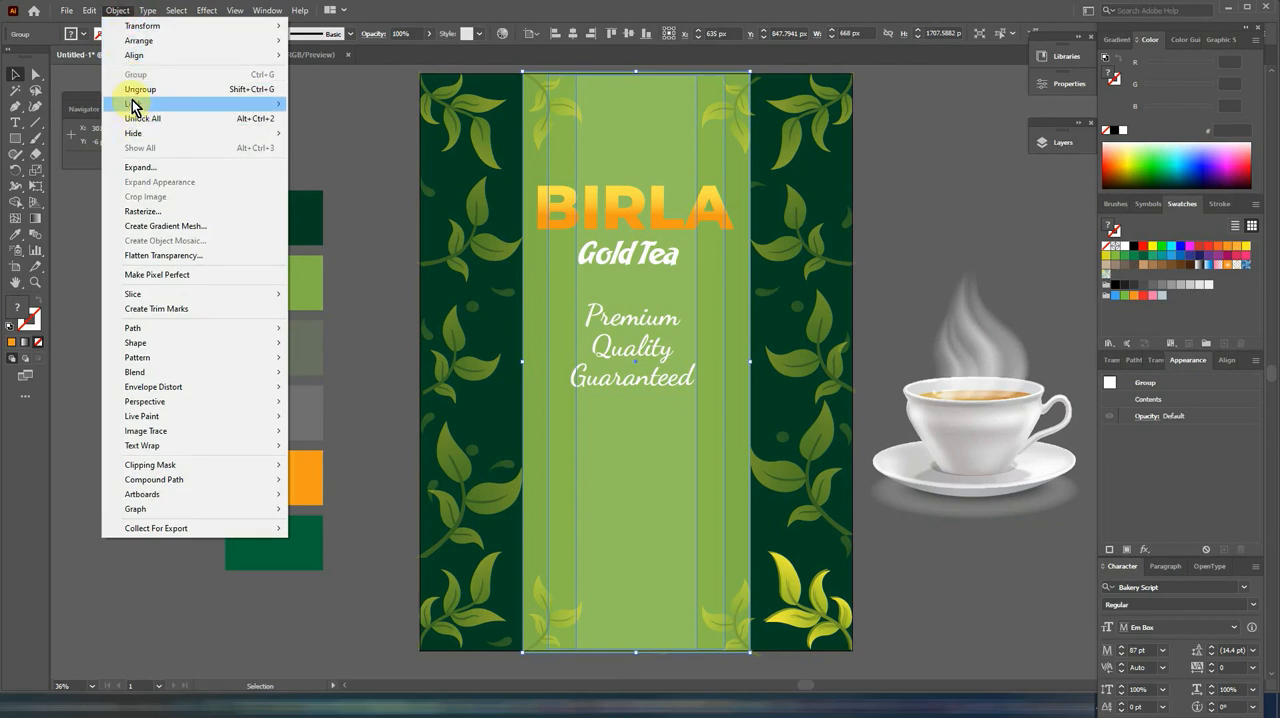
mouse_move(270, 104)
click(320, 105)
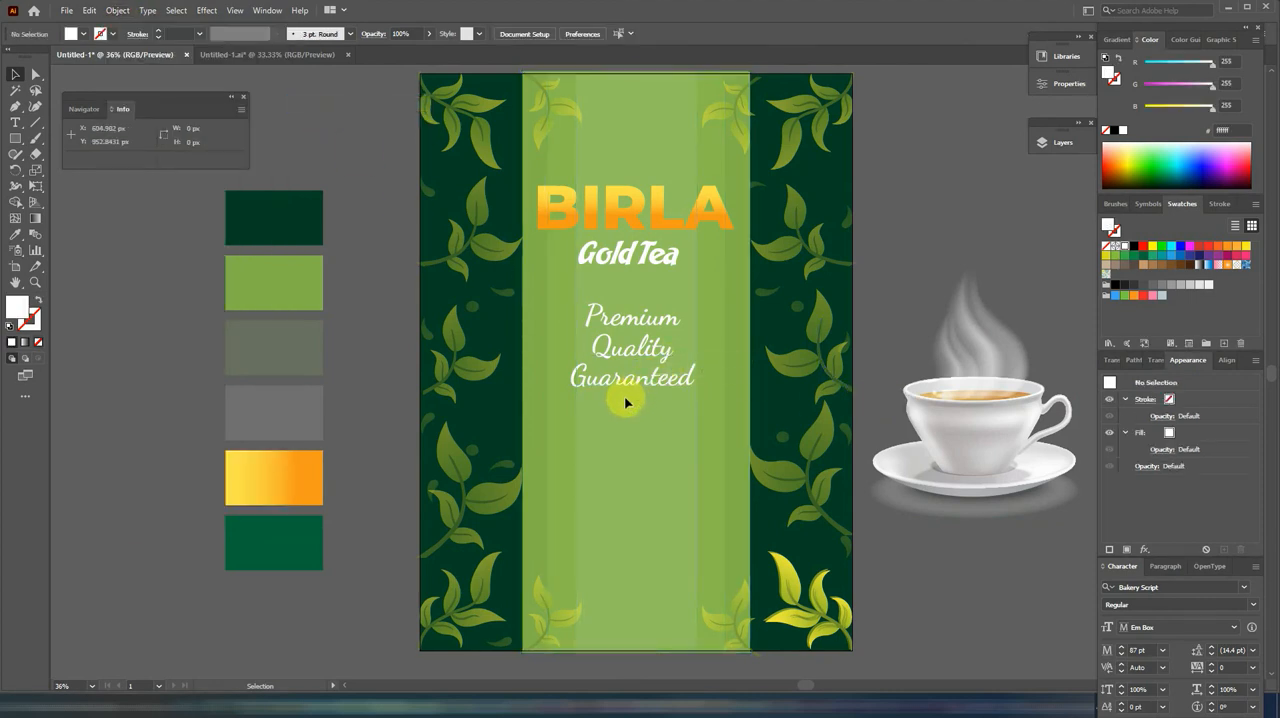
Step: Move the Premium Quality Guaranteed lines up close beneath Gold Tea and place the steaming teacup on the lower part of the strip
click(636, 340)
drag(636, 340, 629, 298)
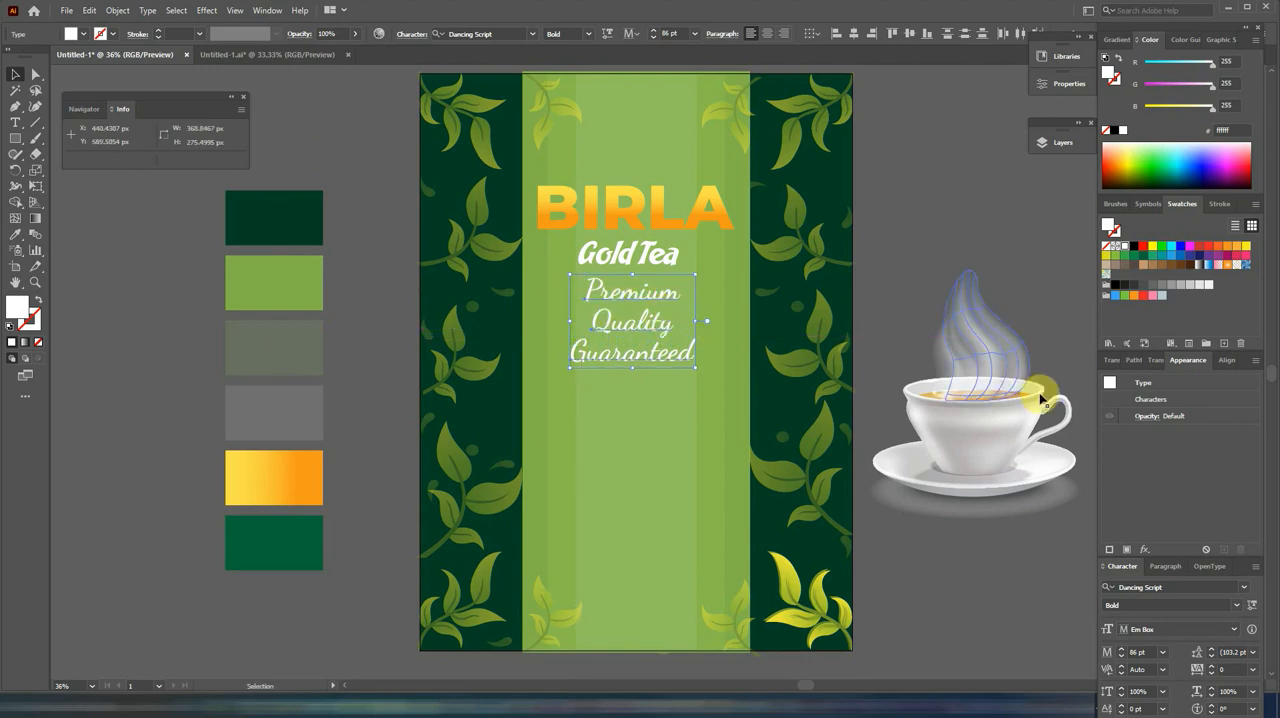
drag(1030, 392, 670, 497)
click(585, 338)
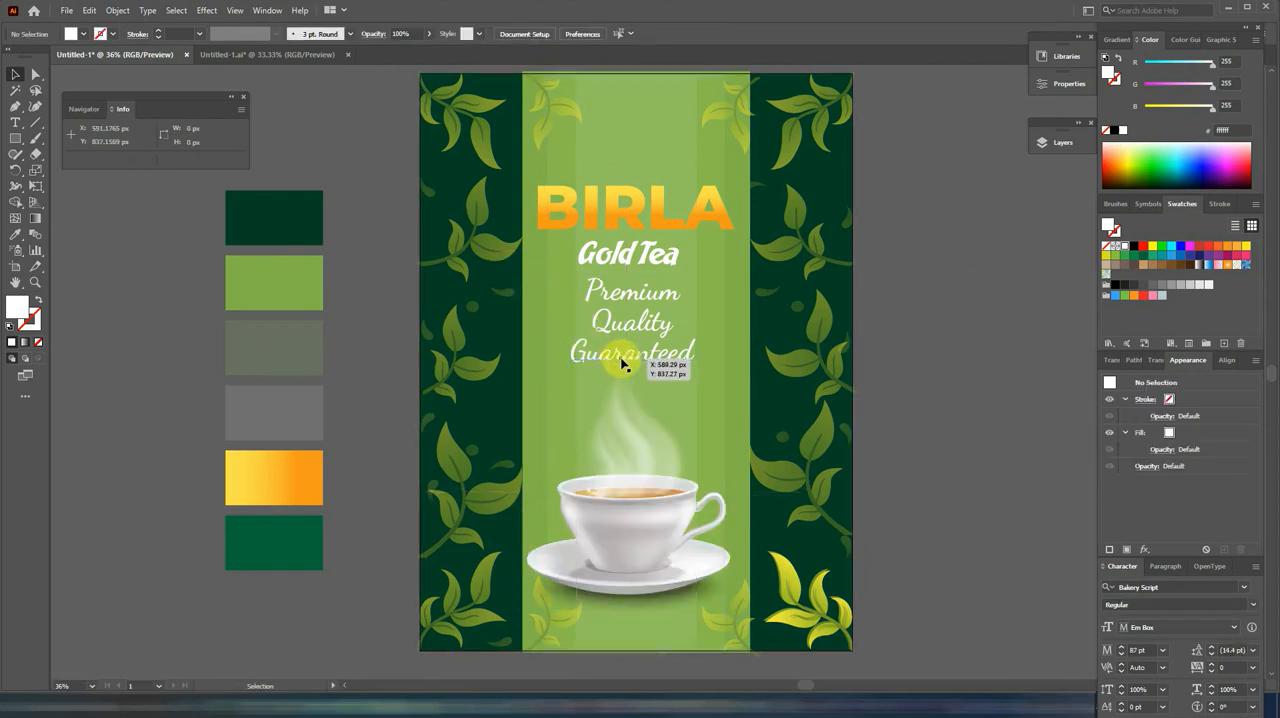
Step: Copy the Guaranteed line to just below the saucer and replace the copy's wording with "Refresh You Everyday"
drag(621, 364, 625, 621)
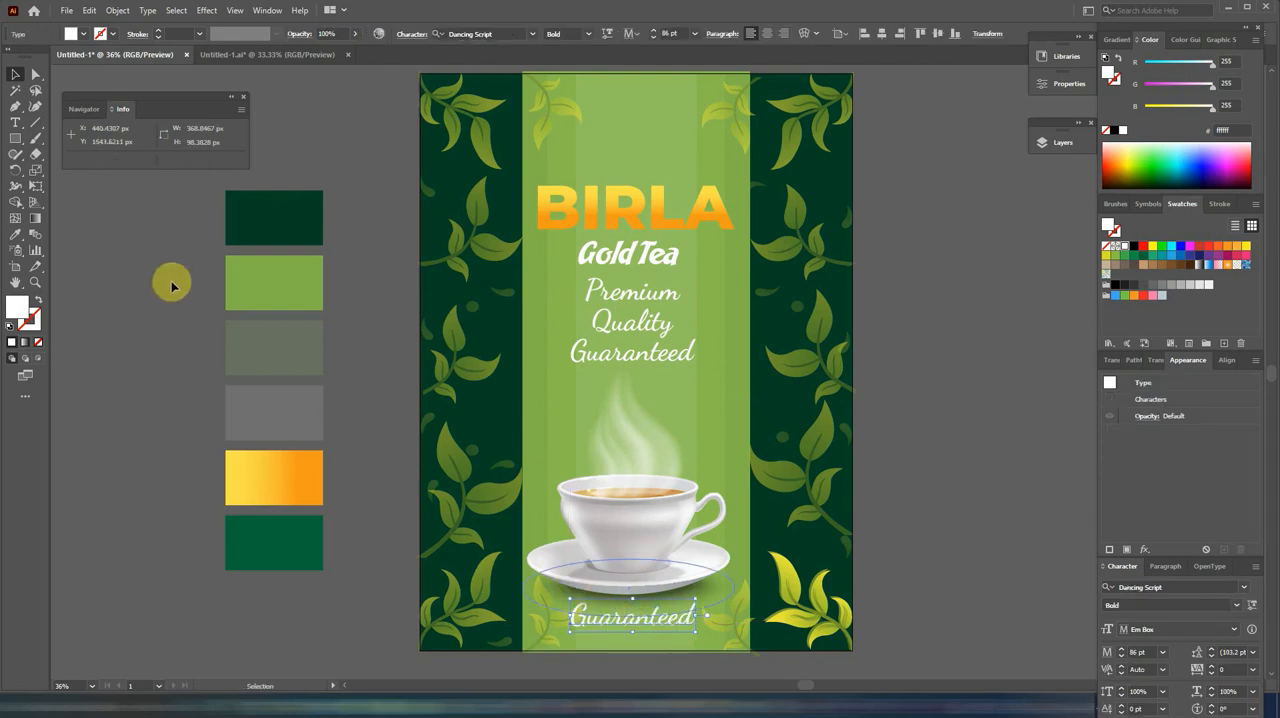
click(15, 122)
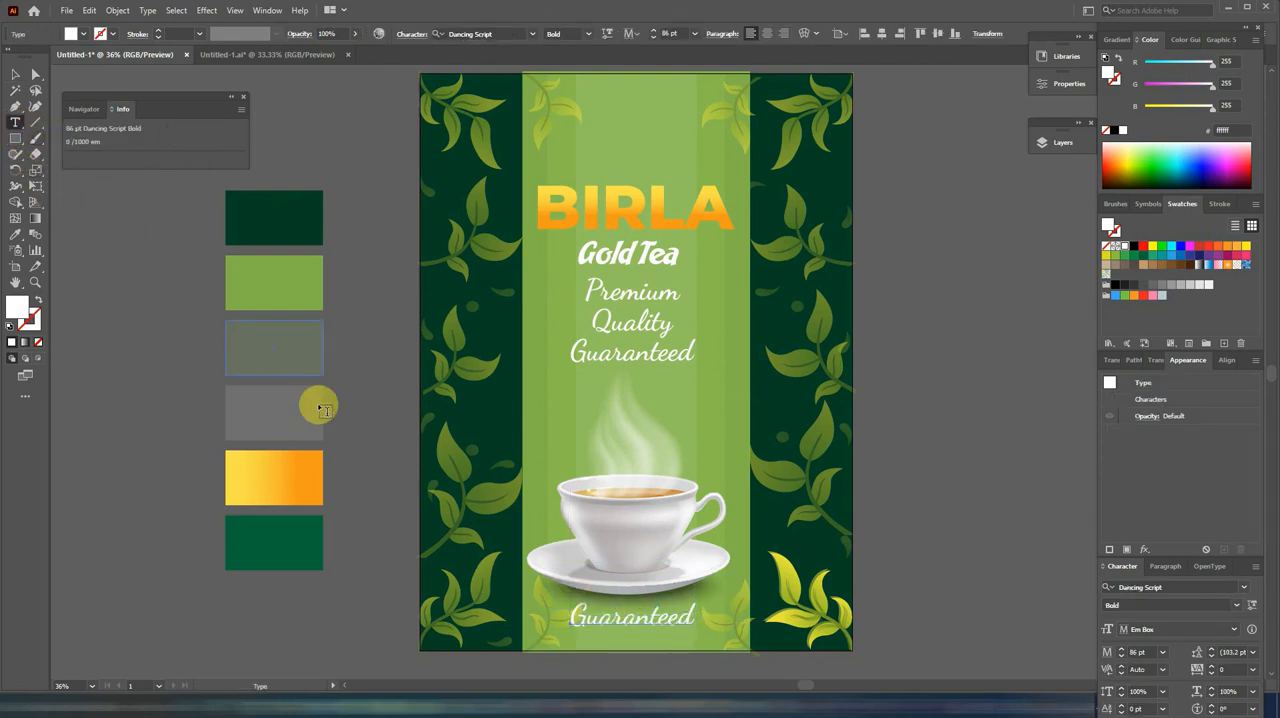
click(596, 618)
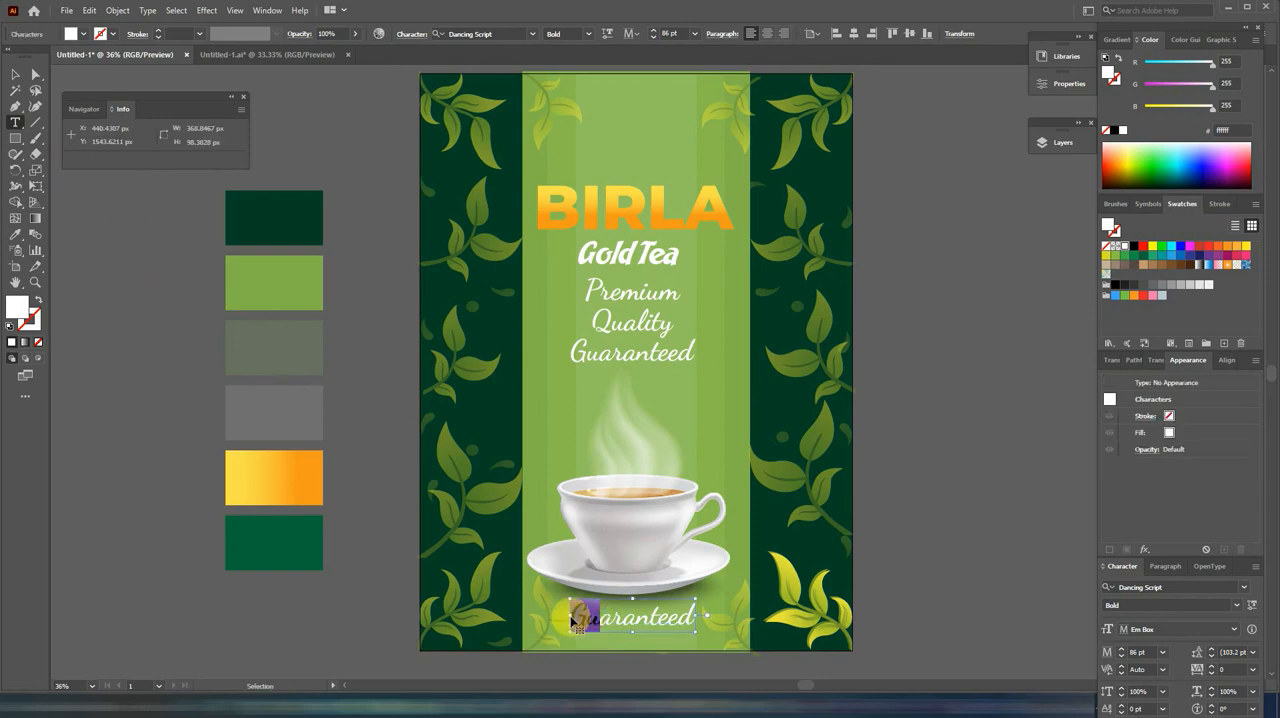
double_click(573, 619)
text(P)
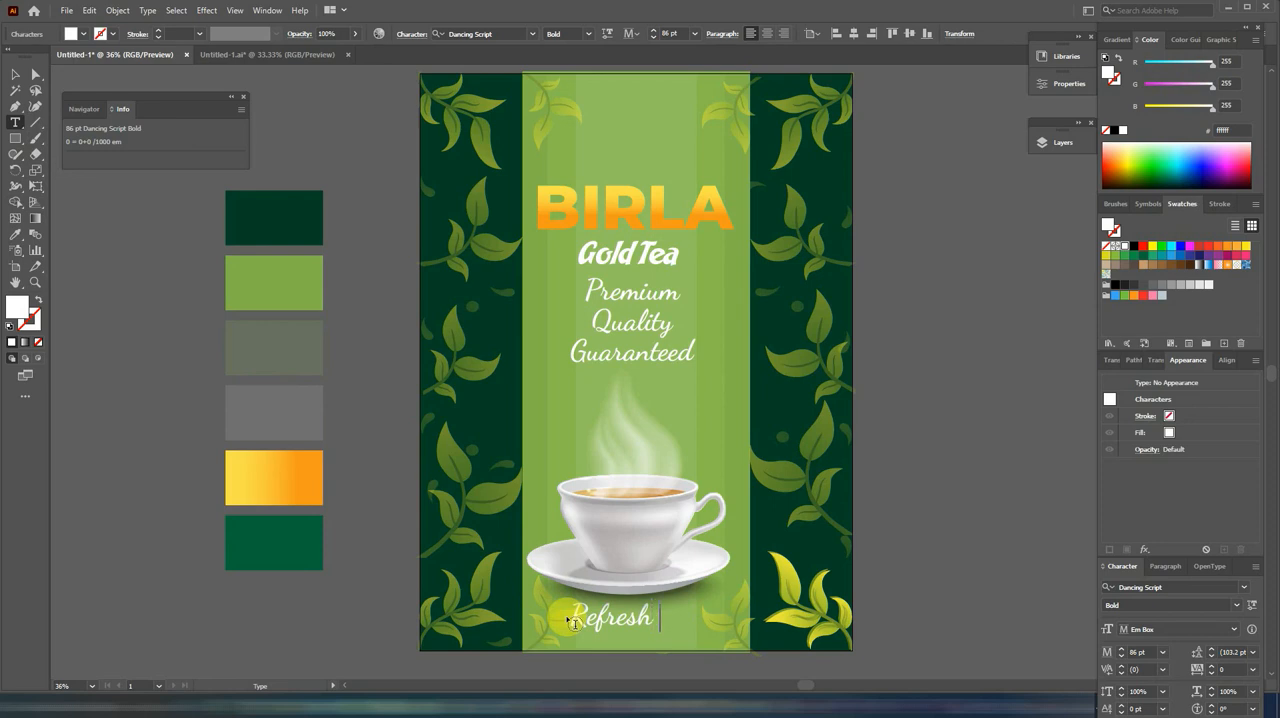
text(efresh You Everyd)
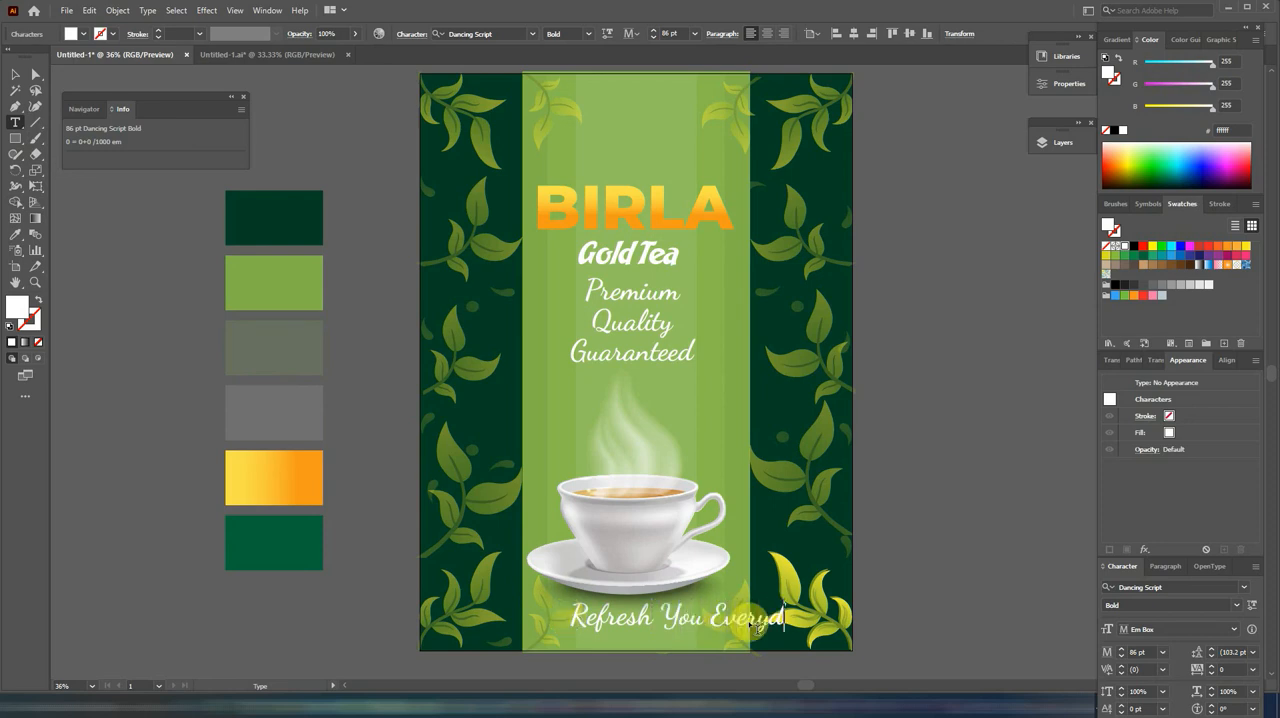
text(ay)
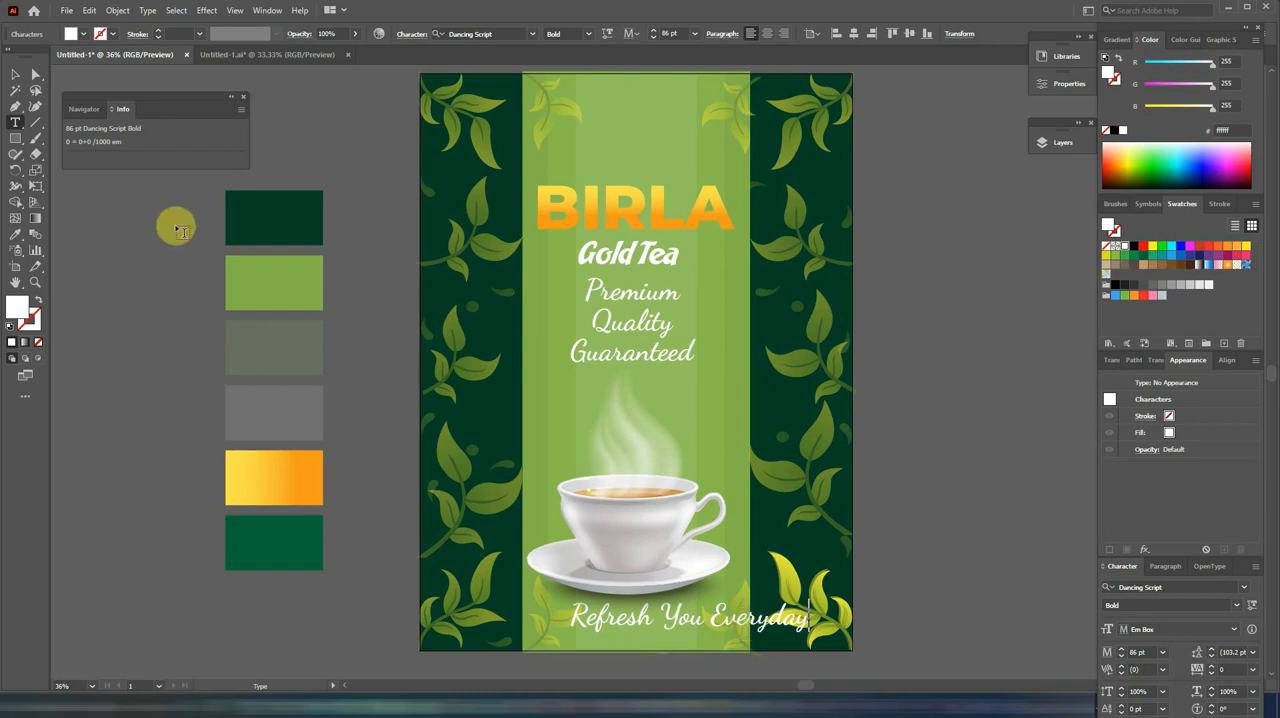
click(15, 74)
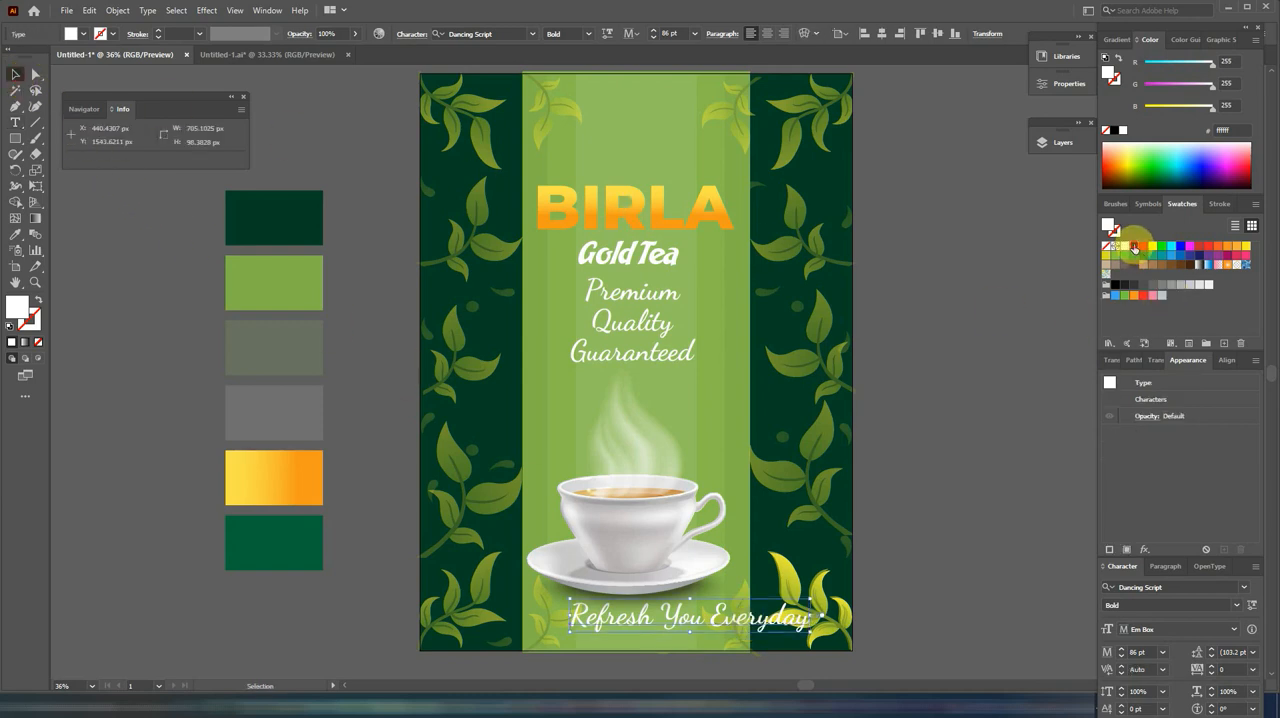
Step: Colour the bottom slogan black, end it with "..!" and scale it down to 60 pt so it fits within the strip
click(1134, 246)
drag(813, 600, 712, 607)
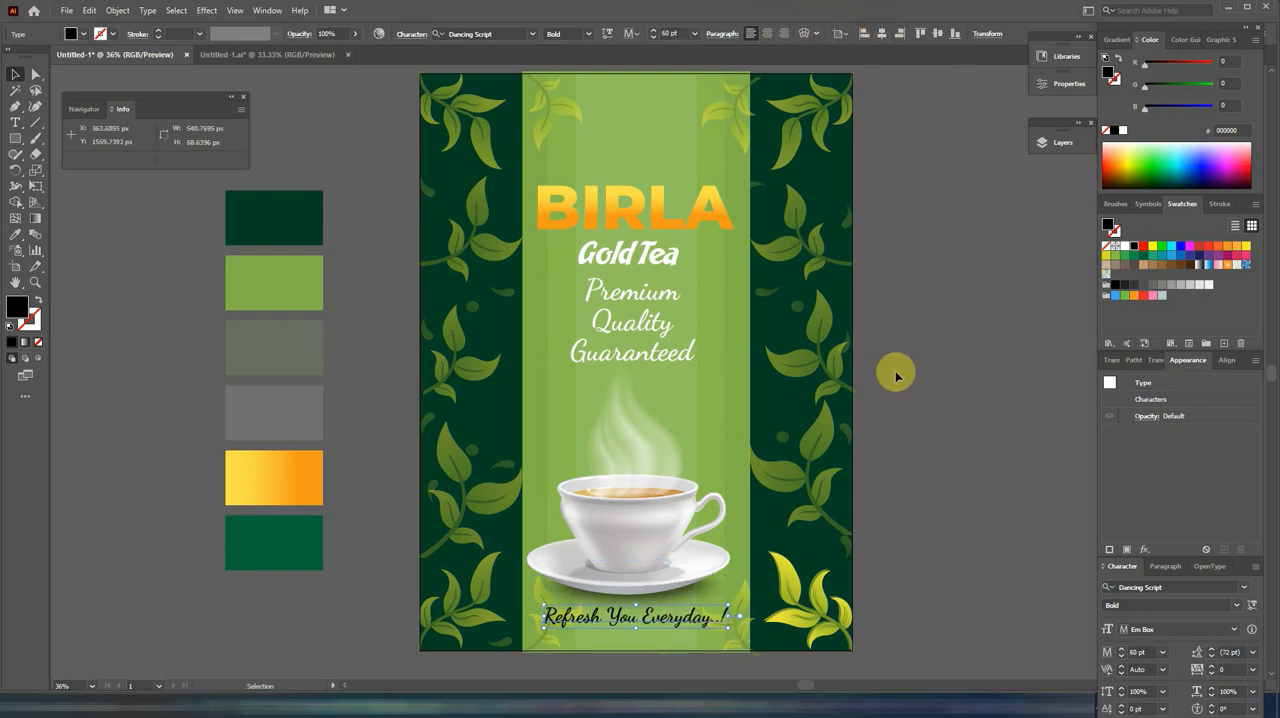
click(896, 376)
Step: Bring the dark green ornamental badge in beside the package and expand its group in the layer list
drag(623, 331, 680, 301)
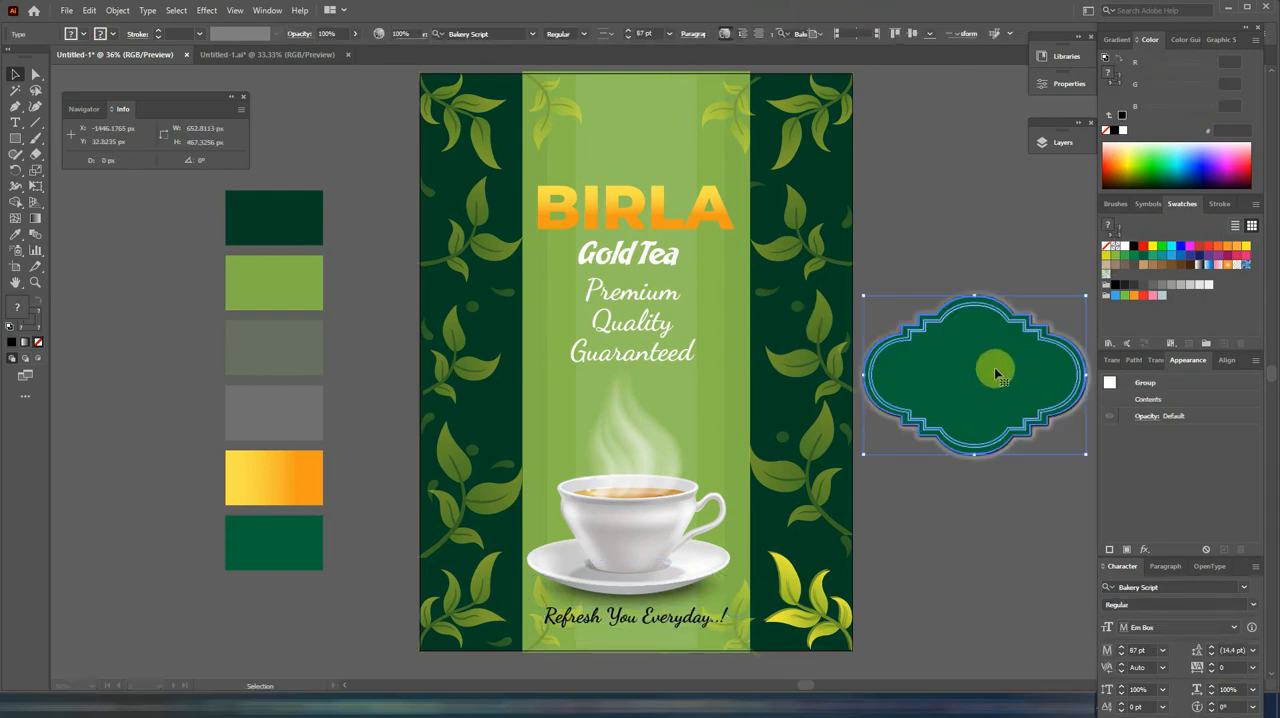
click(1051, 145)
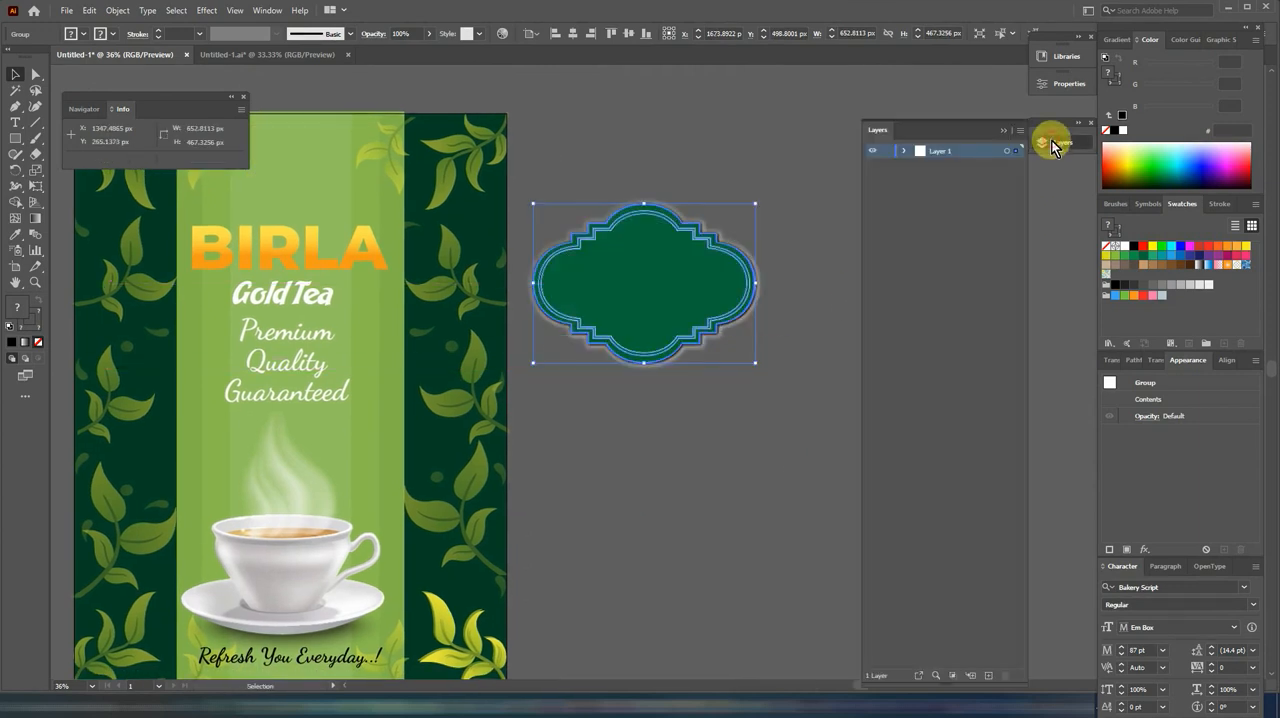
click(906, 151)
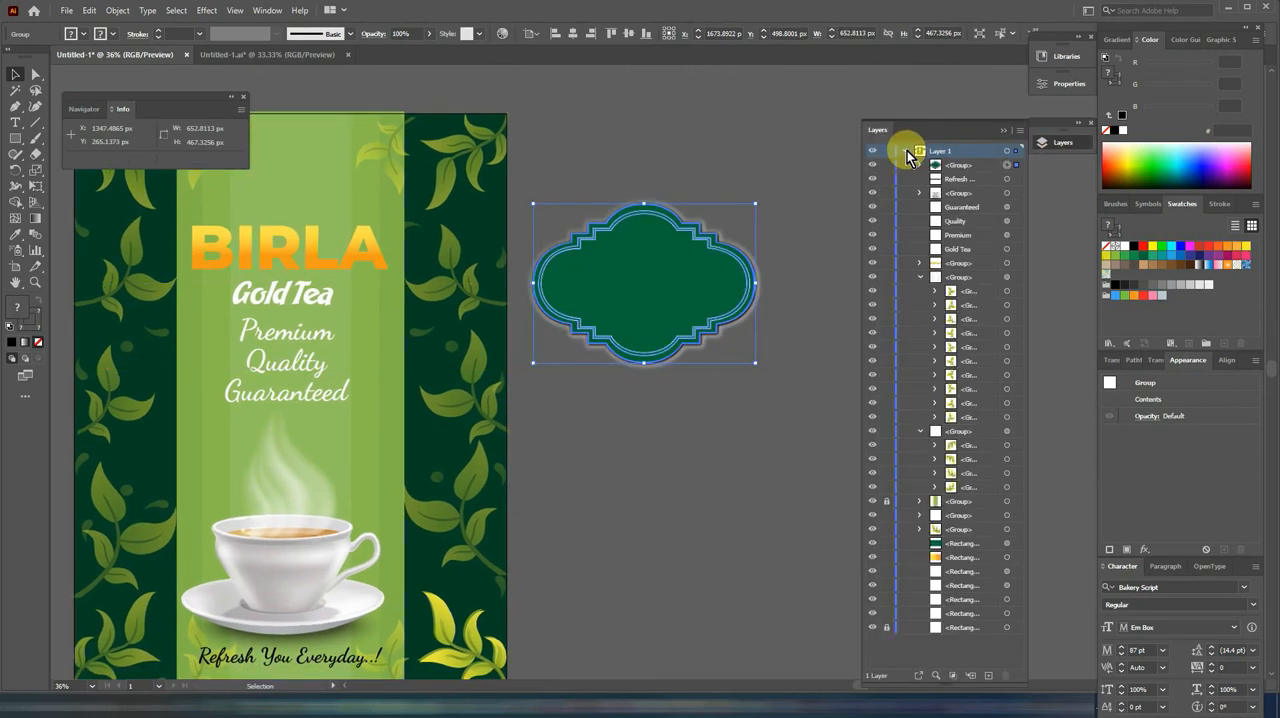
click(920, 164)
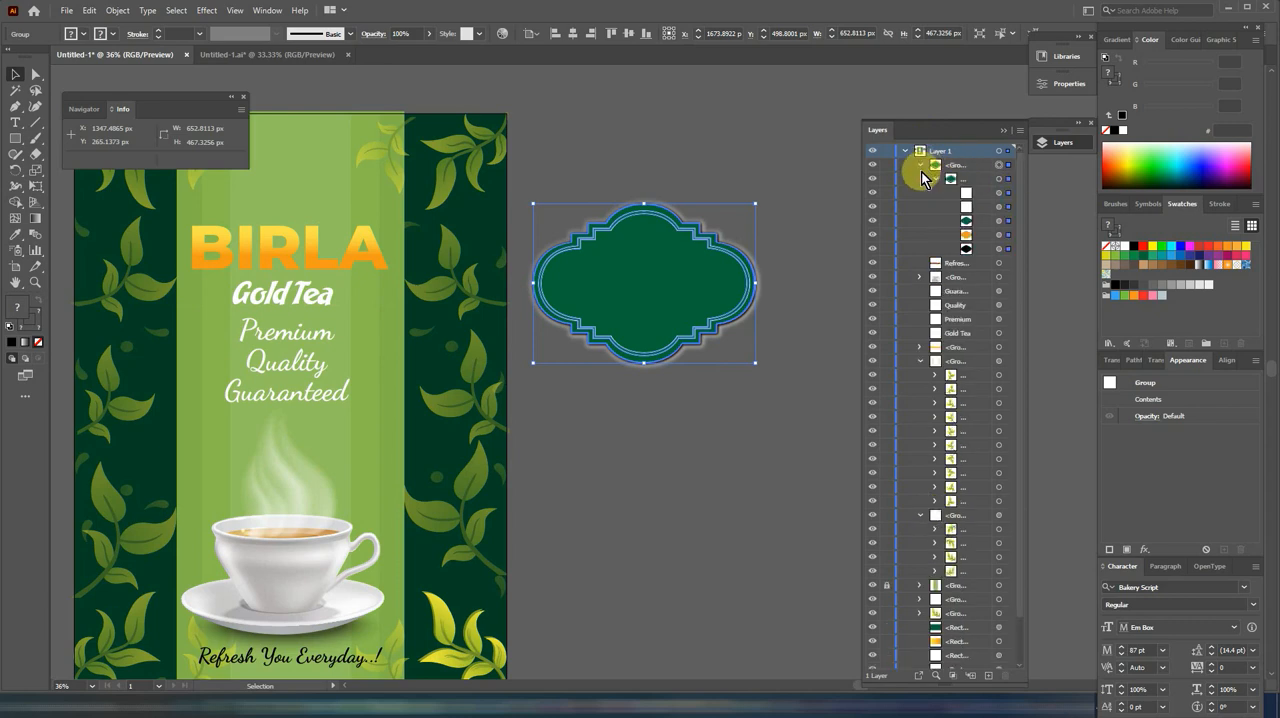
Step: Hide the badge's five shapes and show them again one by one, from the black base upwards, to examine its layering
click(872, 194)
click(873, 207)
click(872, 221)
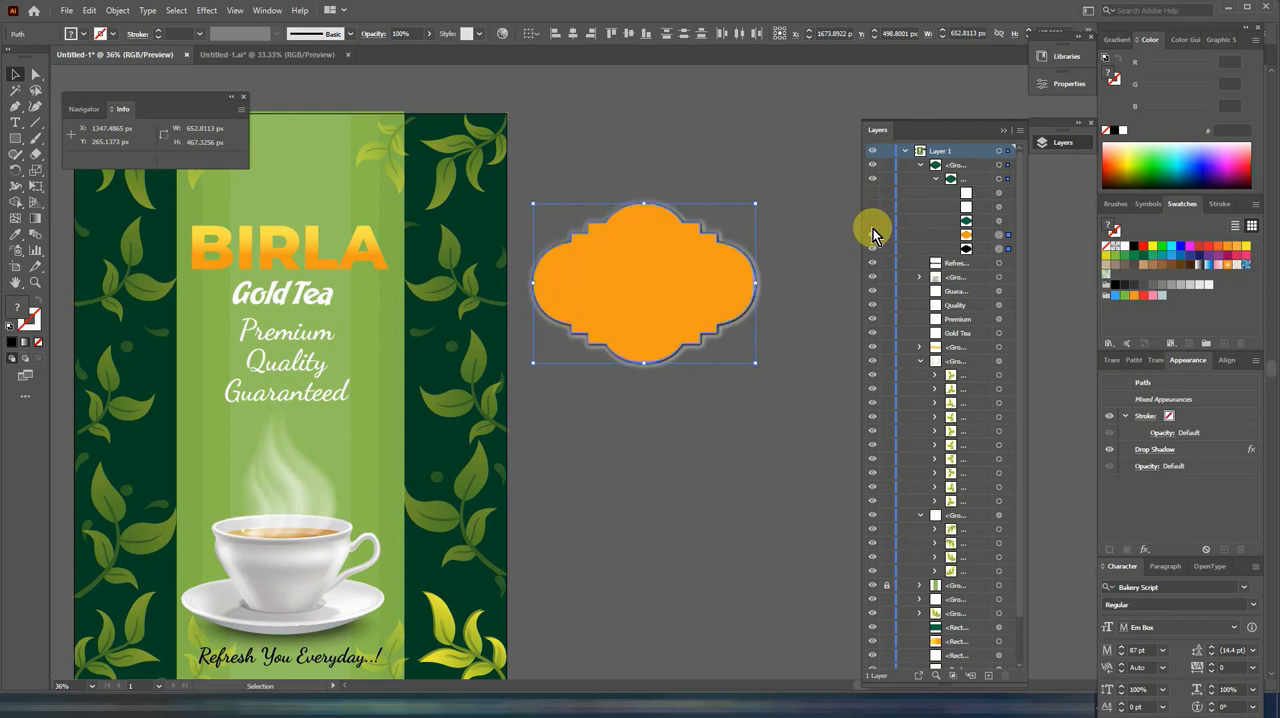
click(872, 235)
click(872, 249)
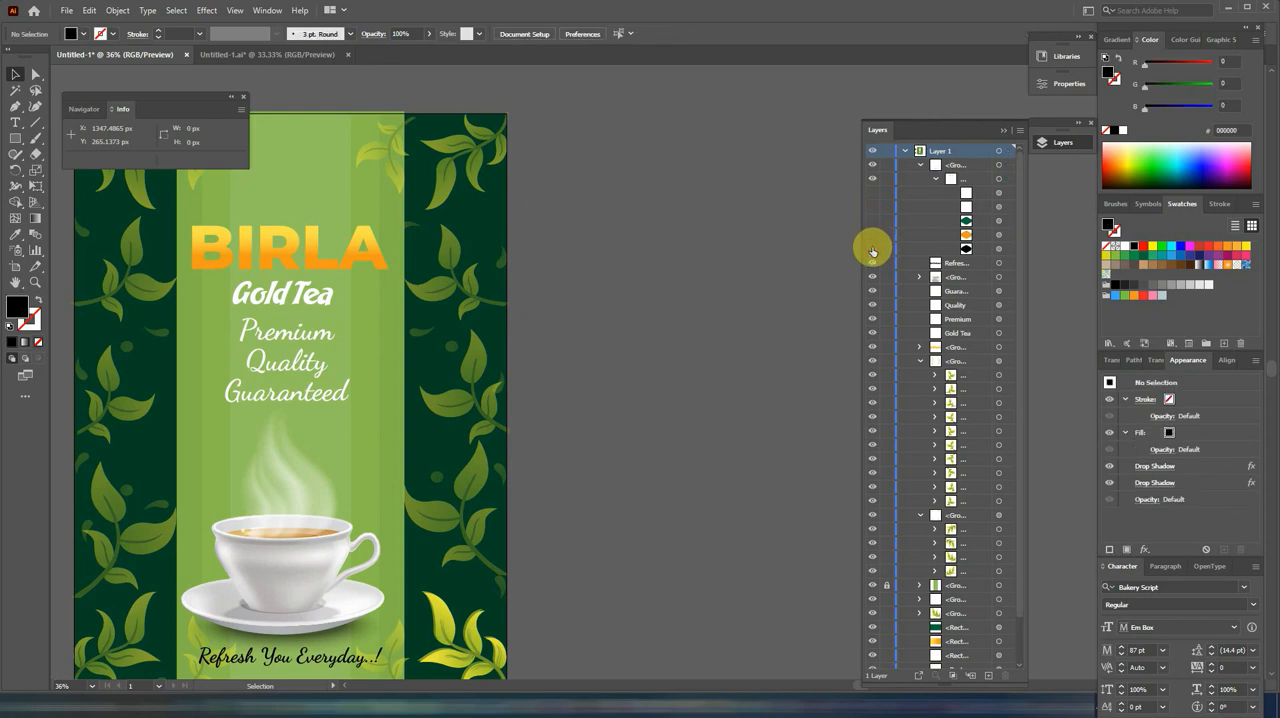
click(872, 250)
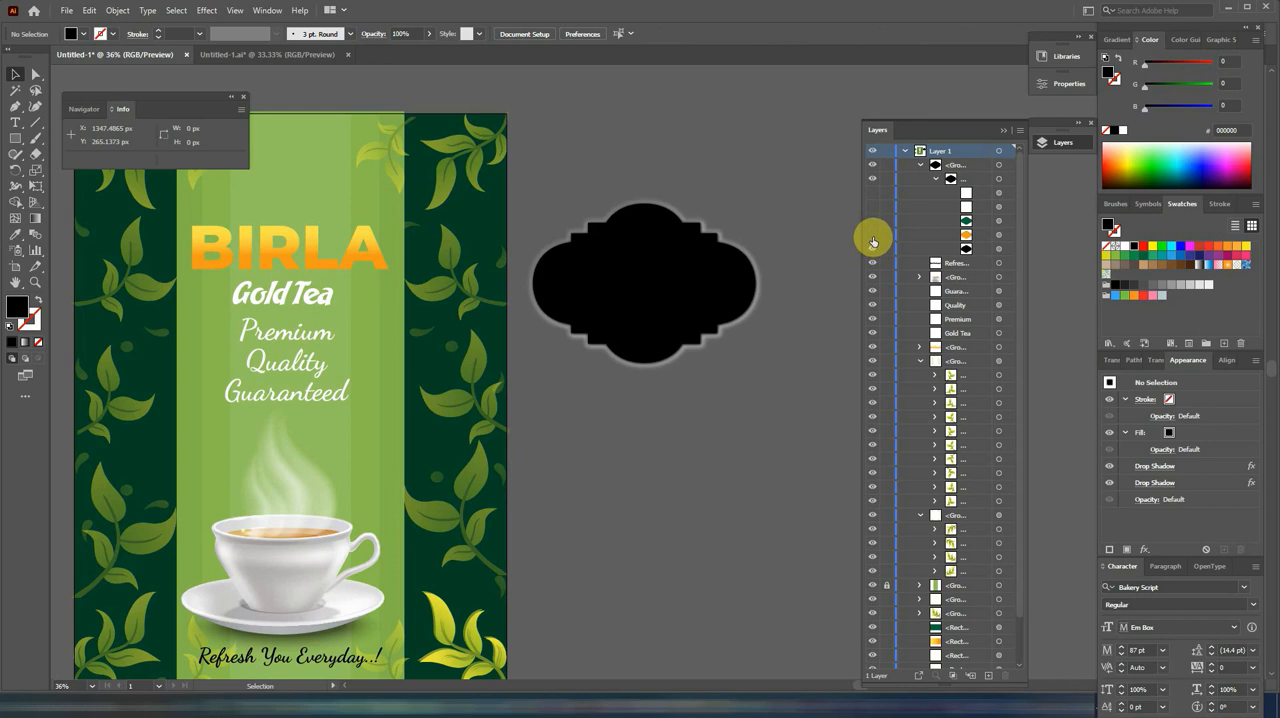
click(872, 236)
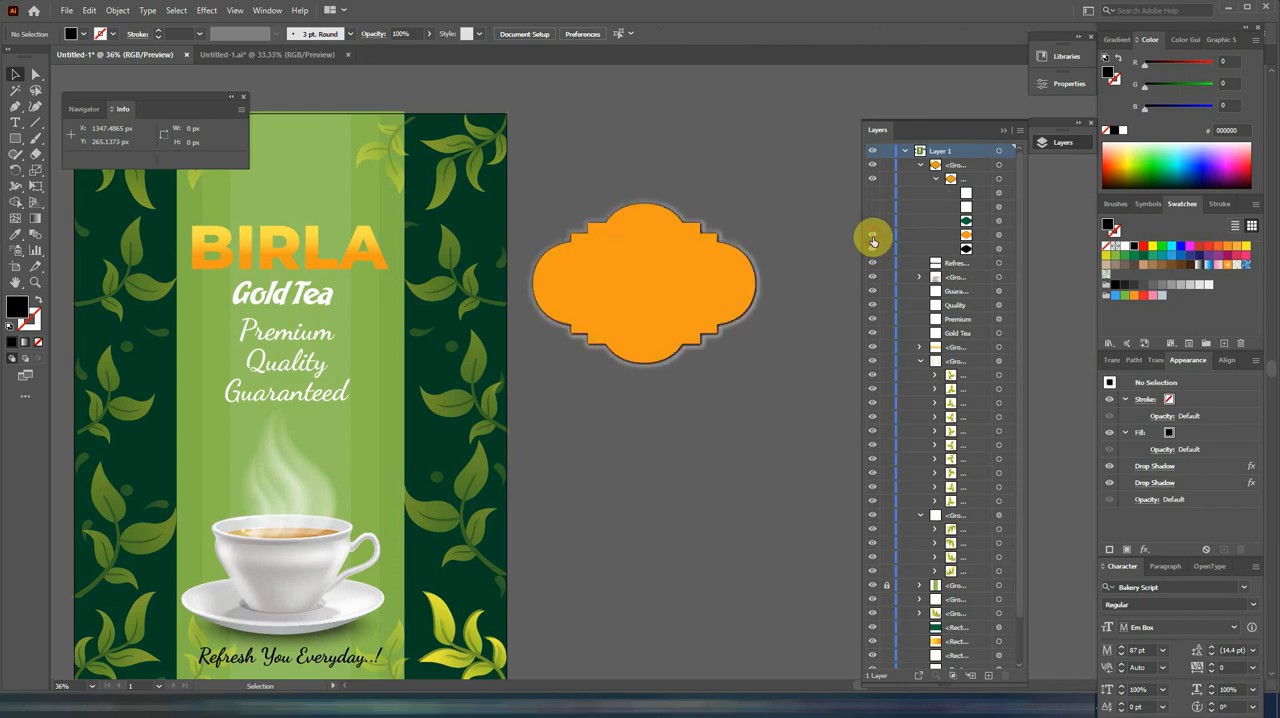
click(872, 222)
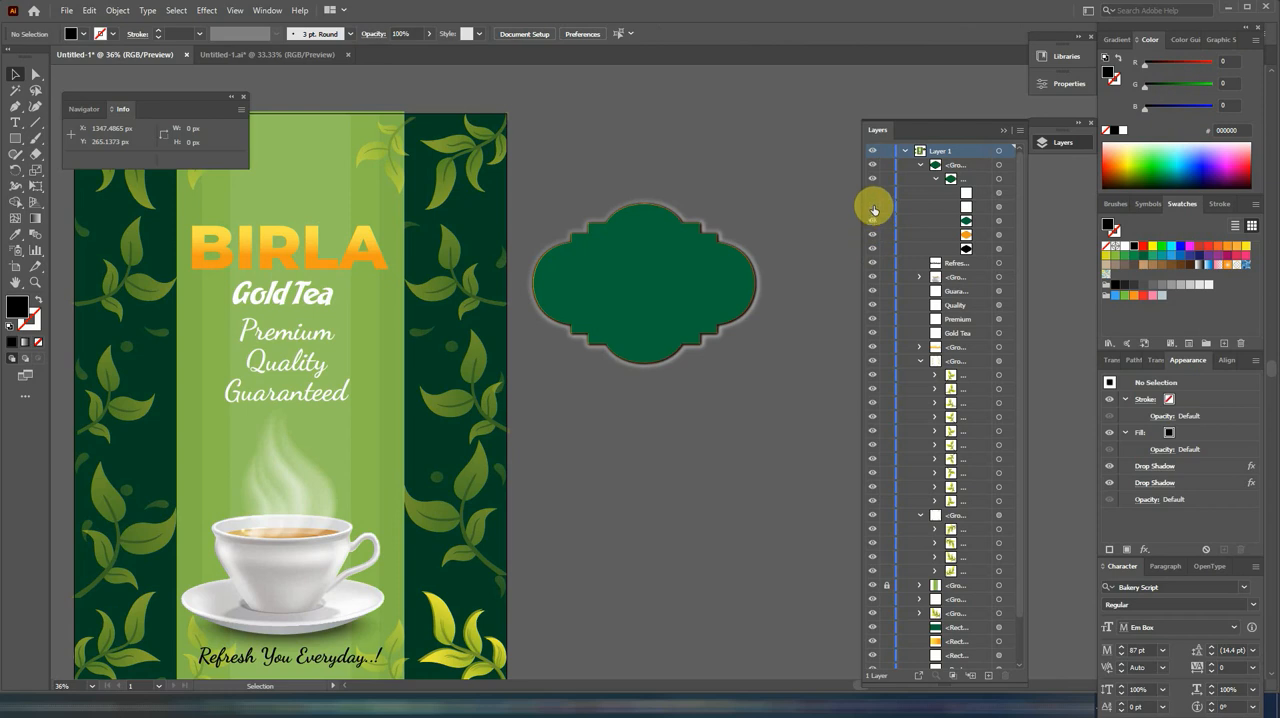
click(873, 209)
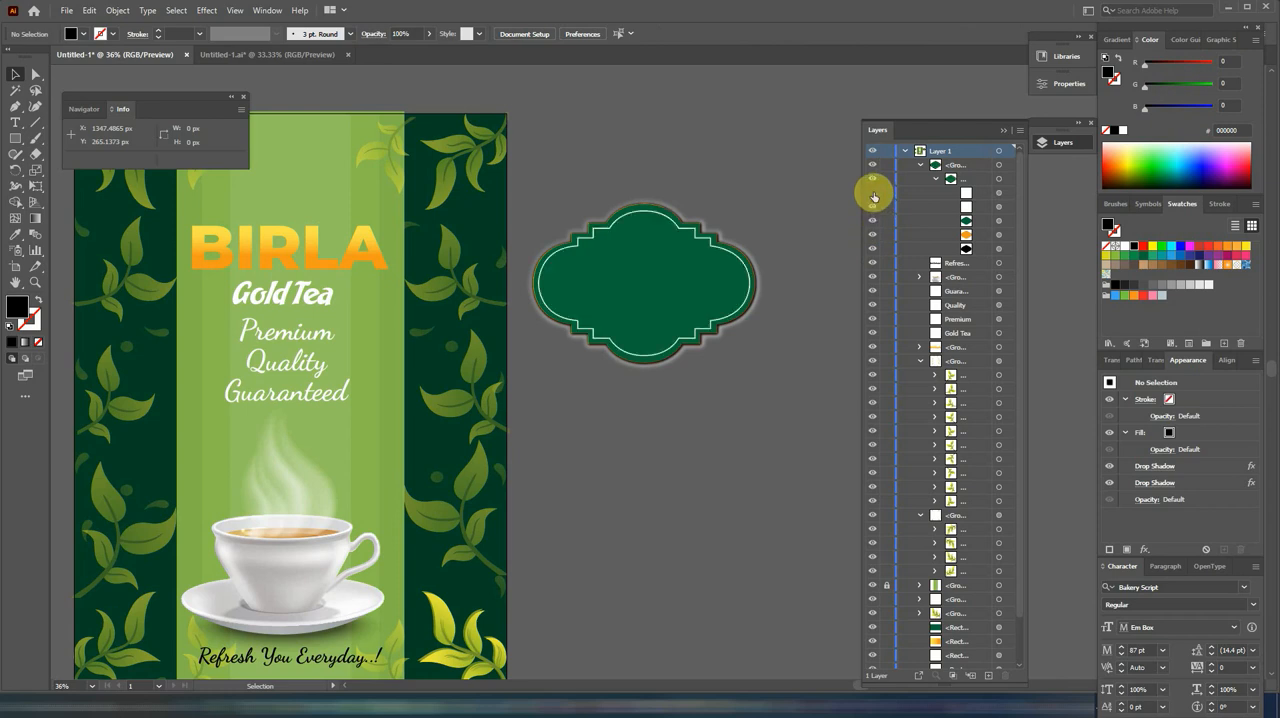
click(873, 195)
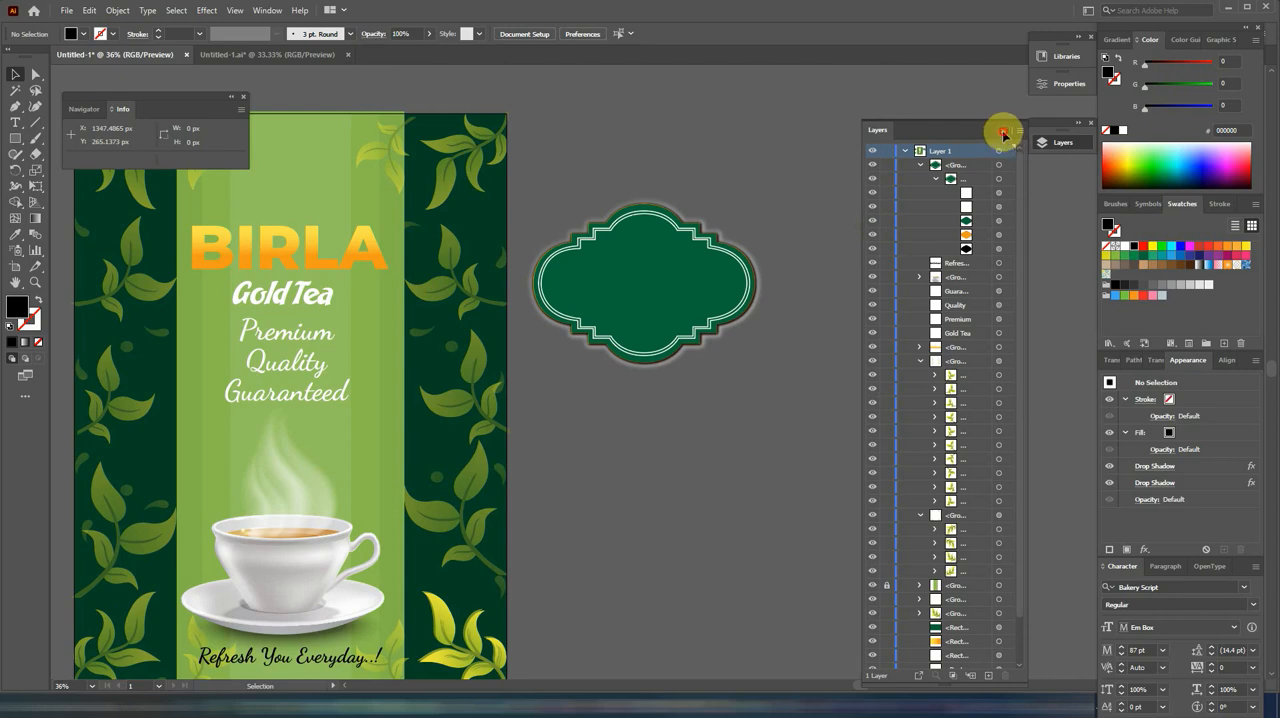
click(1003, 133)
Step: Place the ornamental green badge over the BIRLA Gold Tea title on the strip
drag(620, 175, 960, 175)
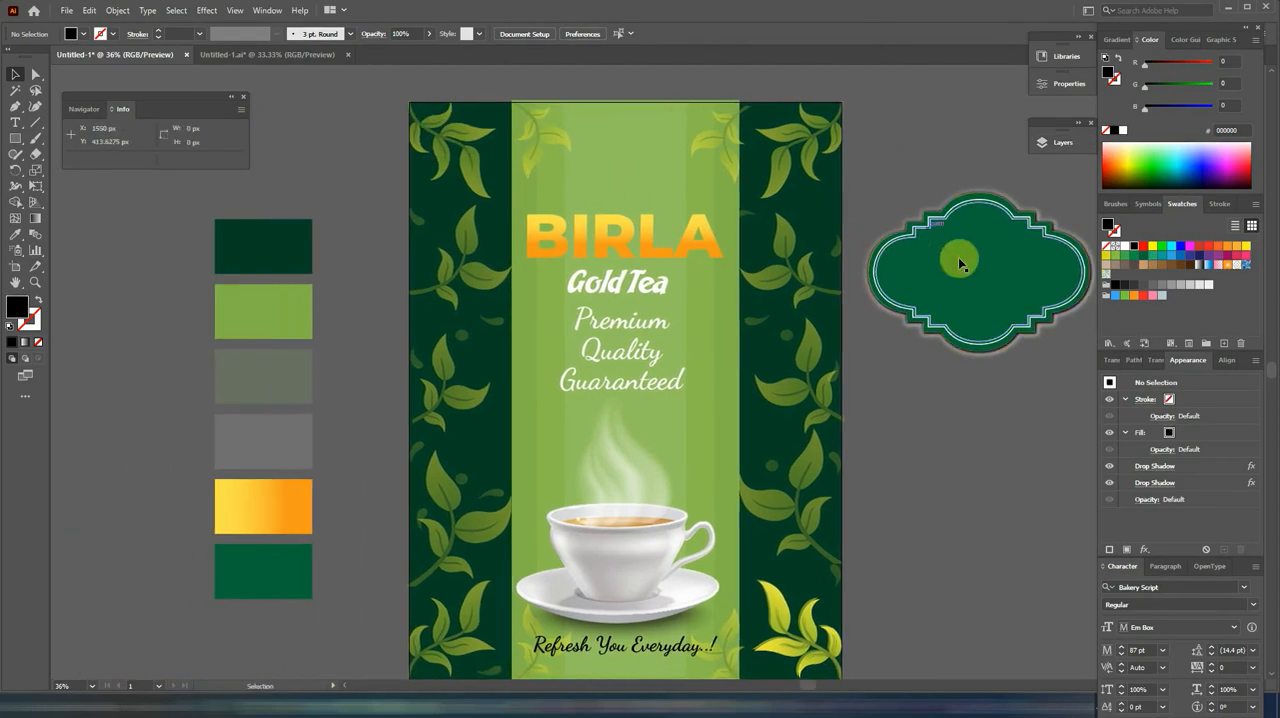
drag(960, 263, 626, 231)
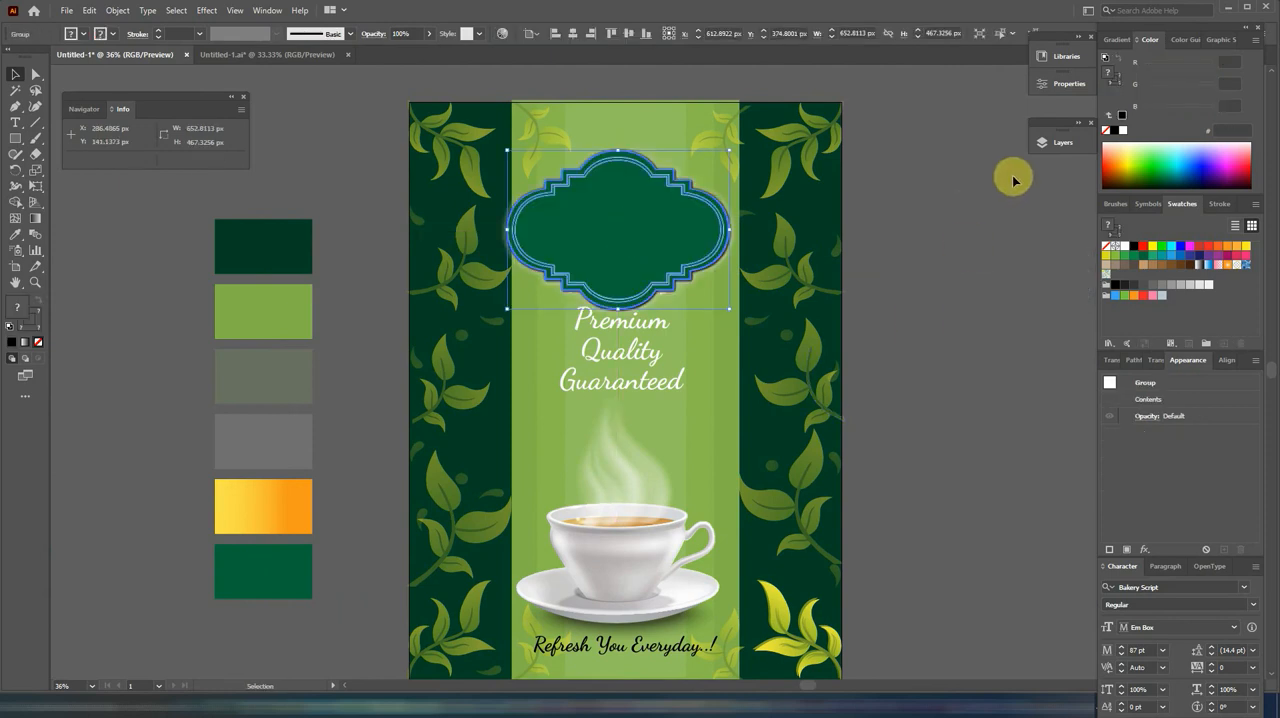
Step: Collapse the expanded groups in the layer list and unlock the green strip group and the dark background rectangle
click(1058, 142)
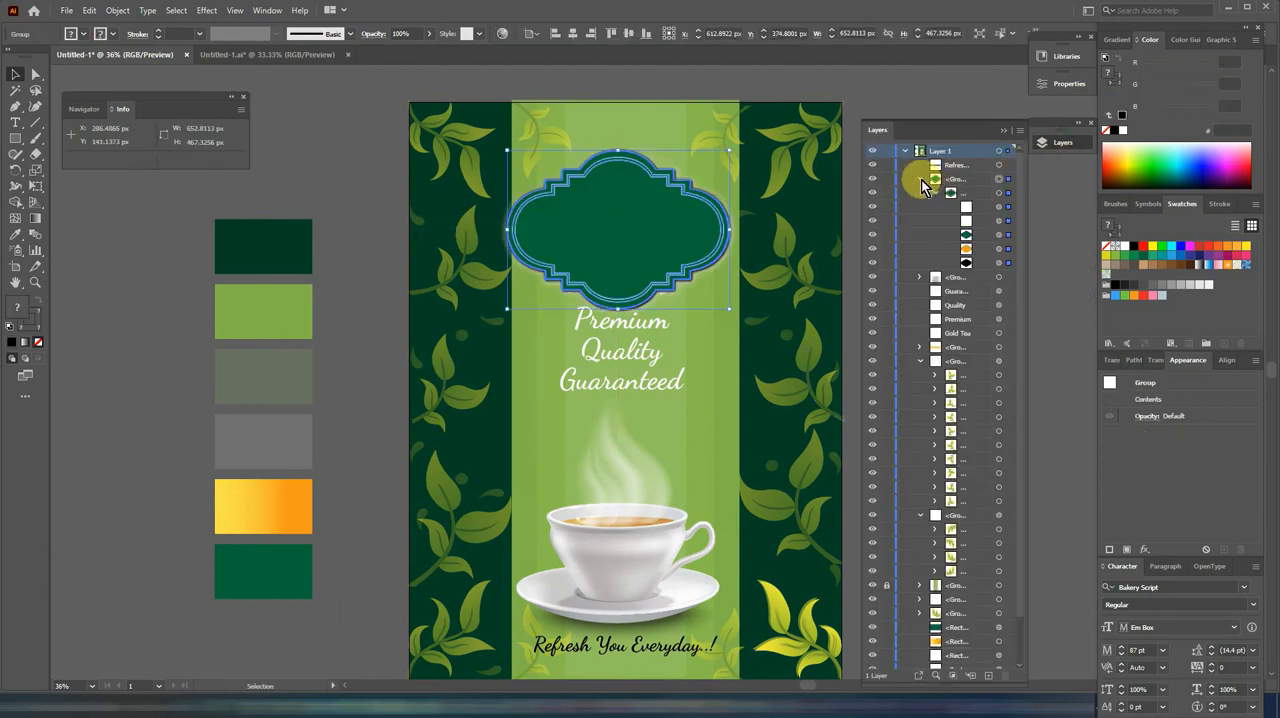
click(920, 179)
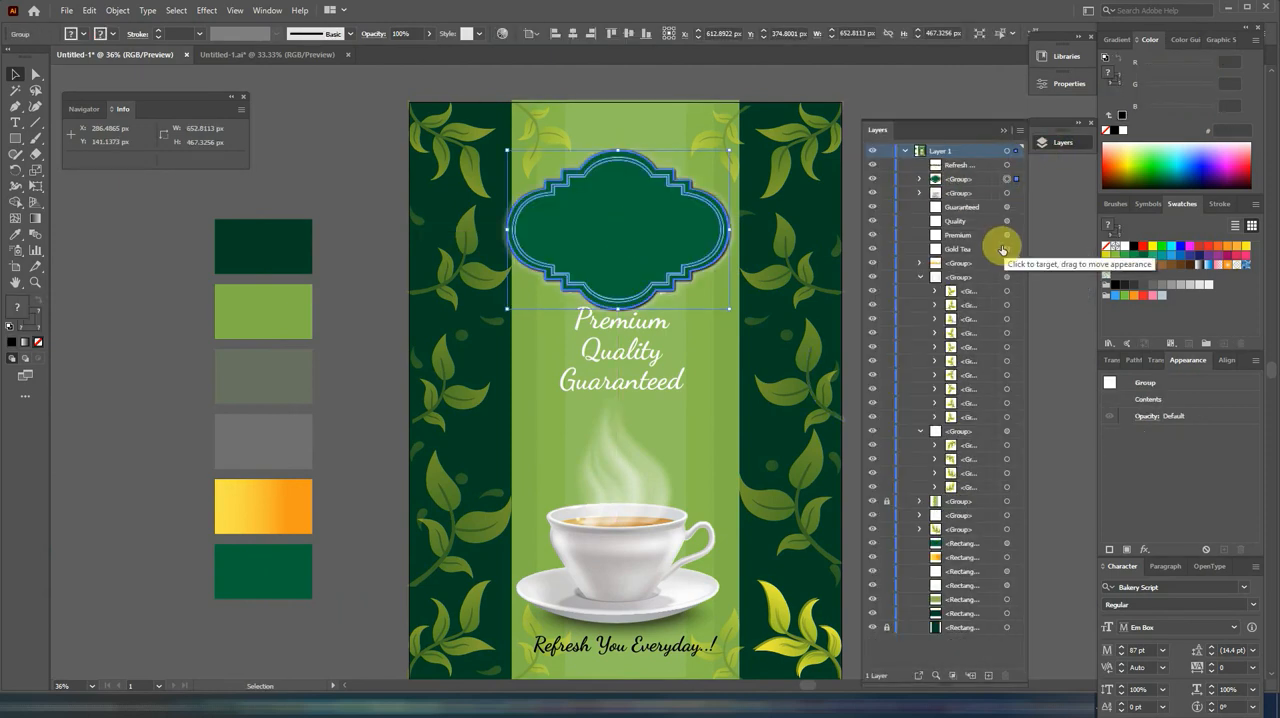
click(920, 278)
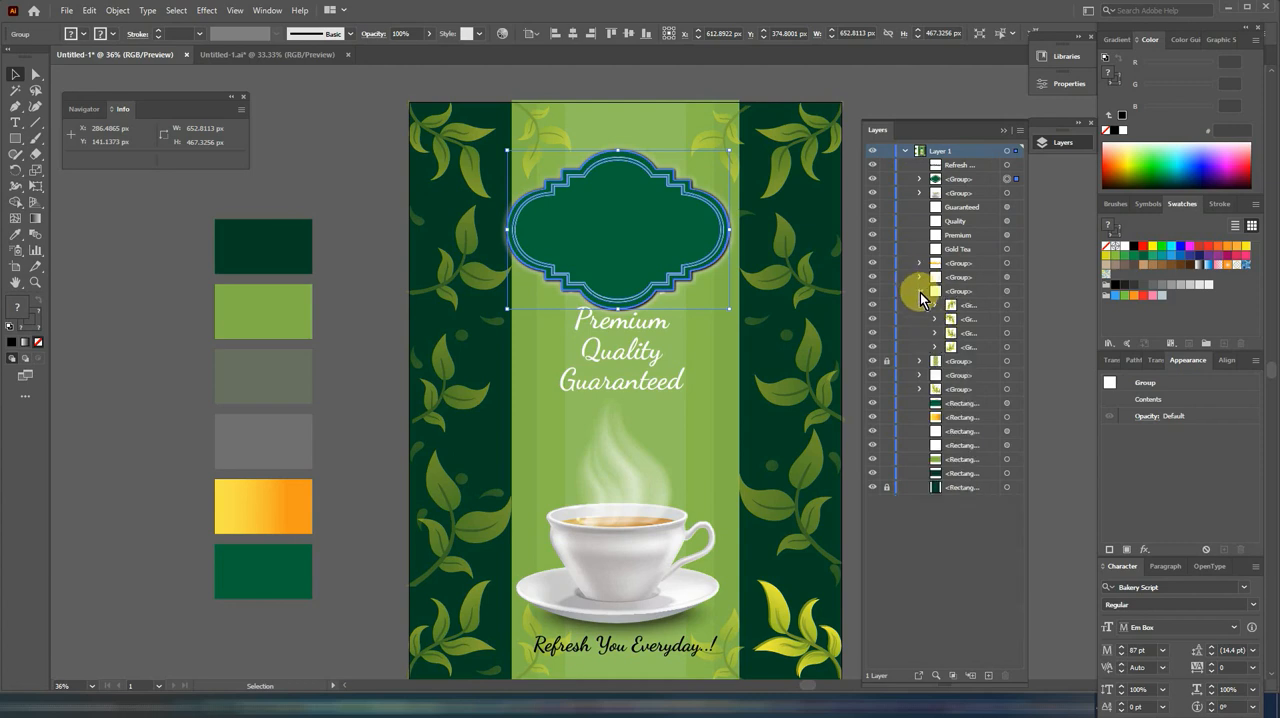
click(919, 291)
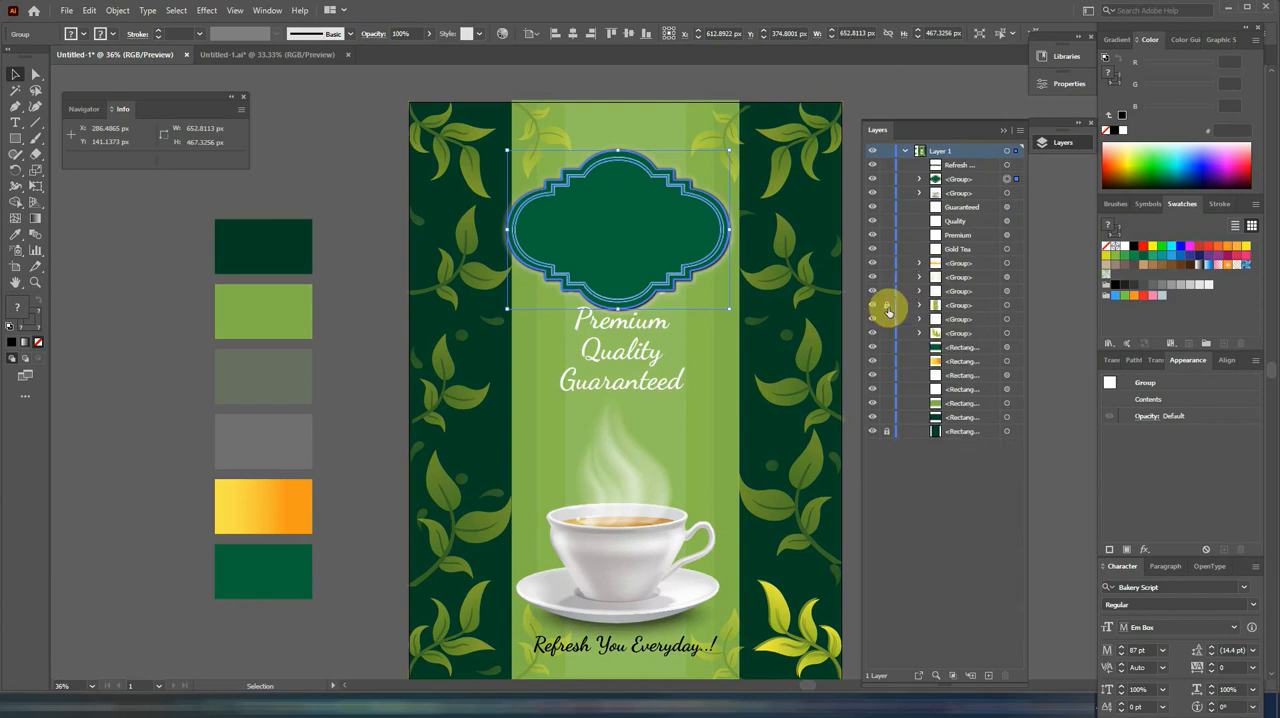
click(888, 432)
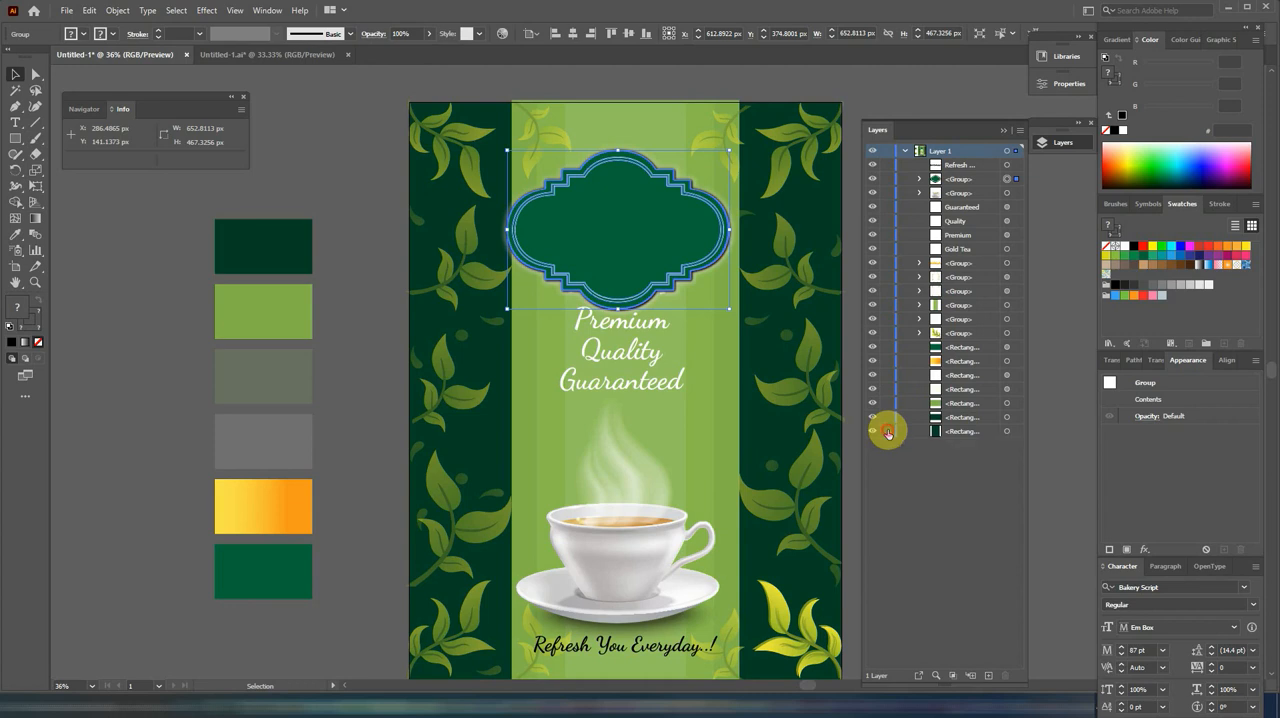
Step: Select the Gold Tea text and BIRLA group hidden behind the badge and bring both to the front
click(1010, 251)
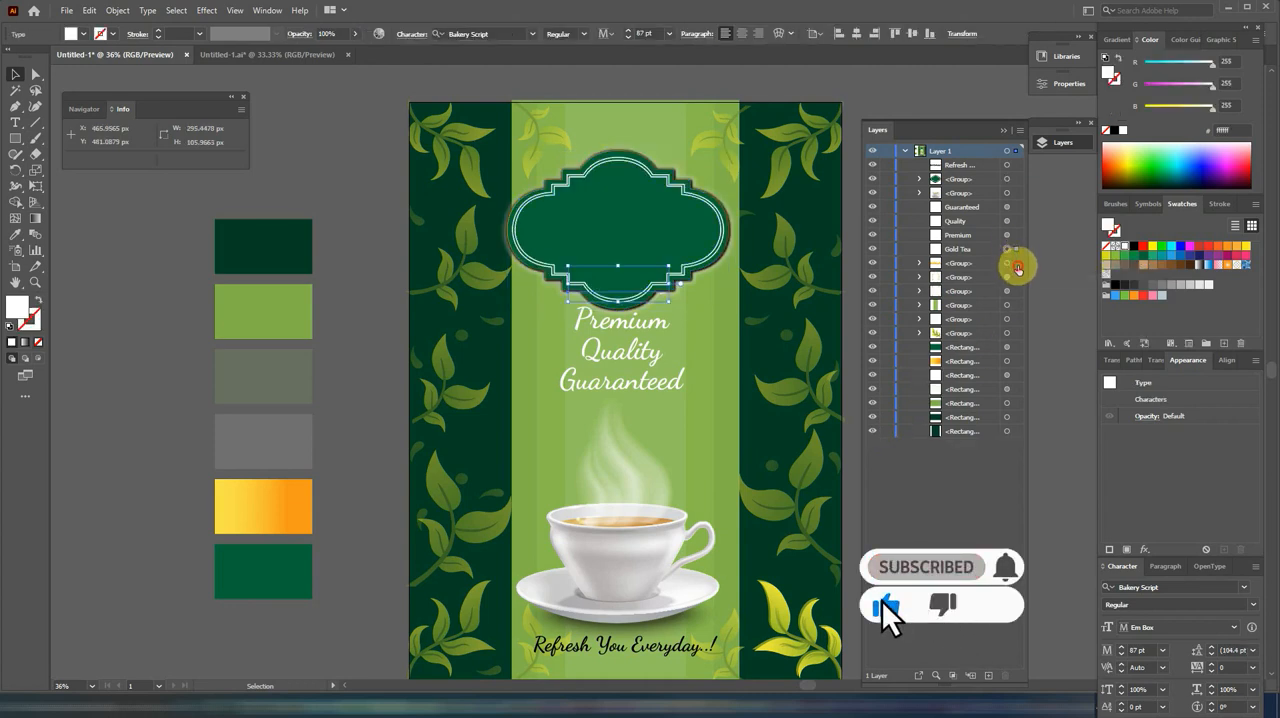
shift+click(1017, 265)
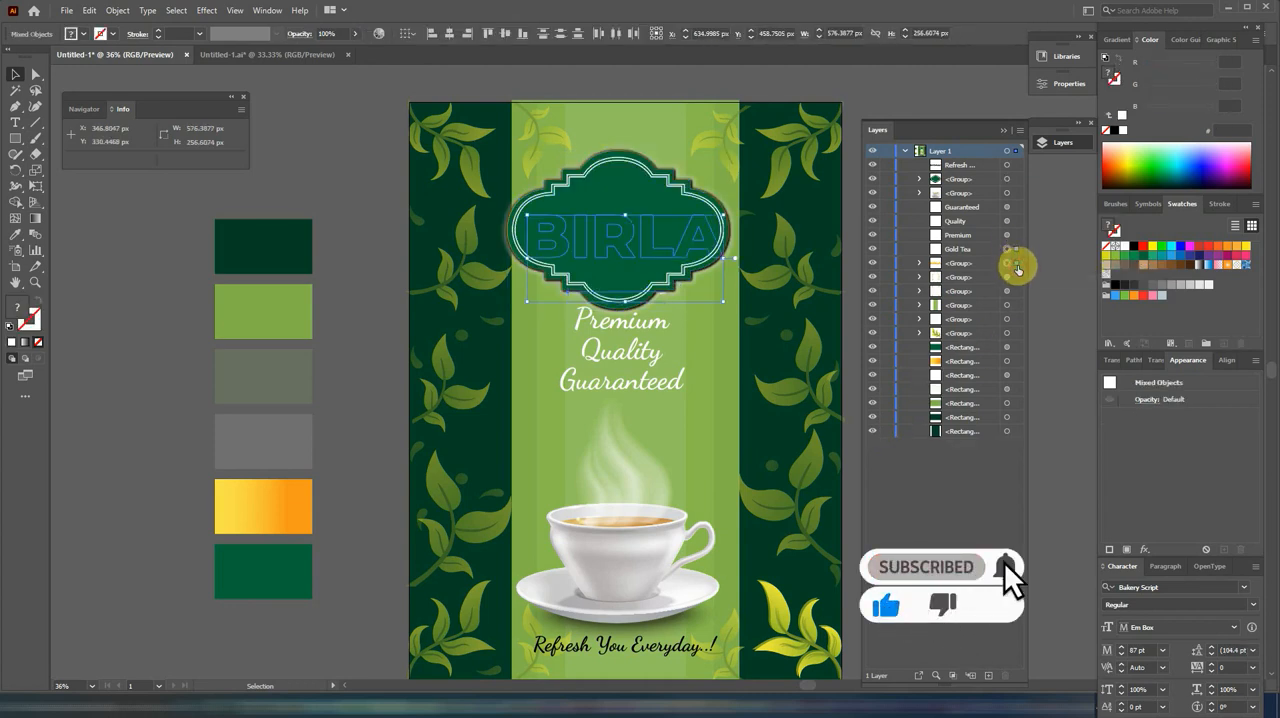
right_click(648, 248)
mouse_move(716, 400)
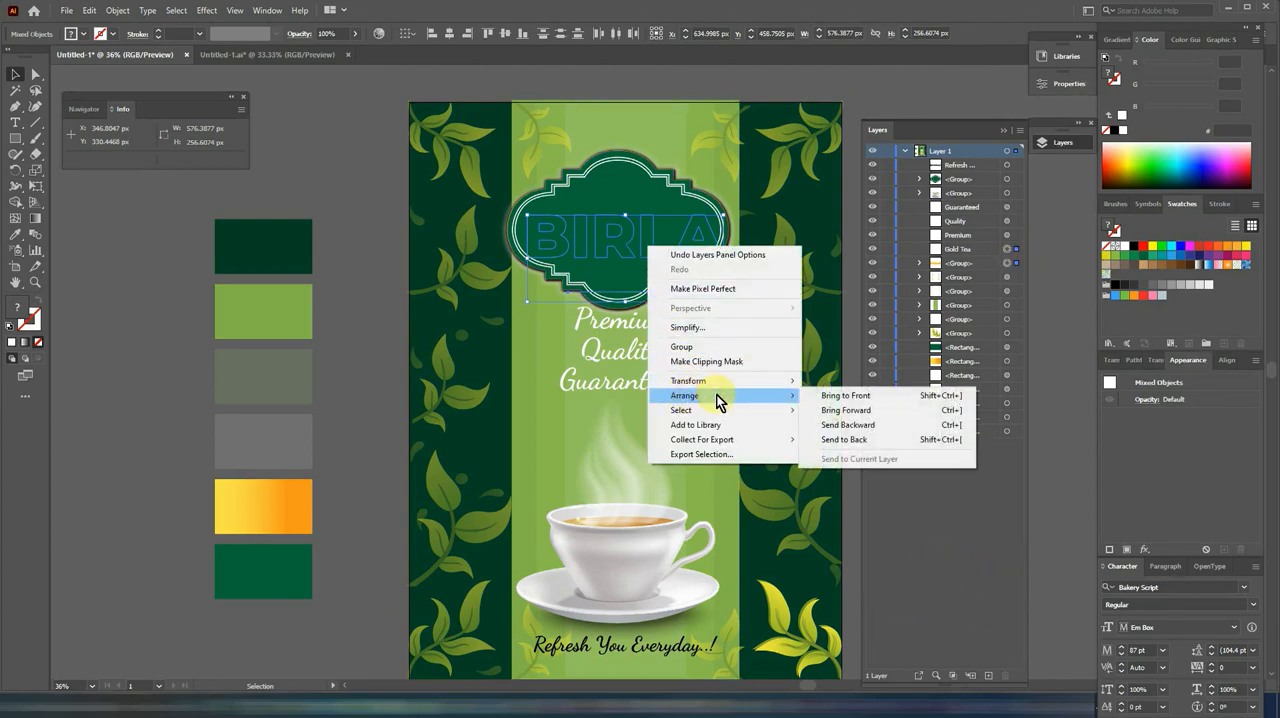
click(828, 396)
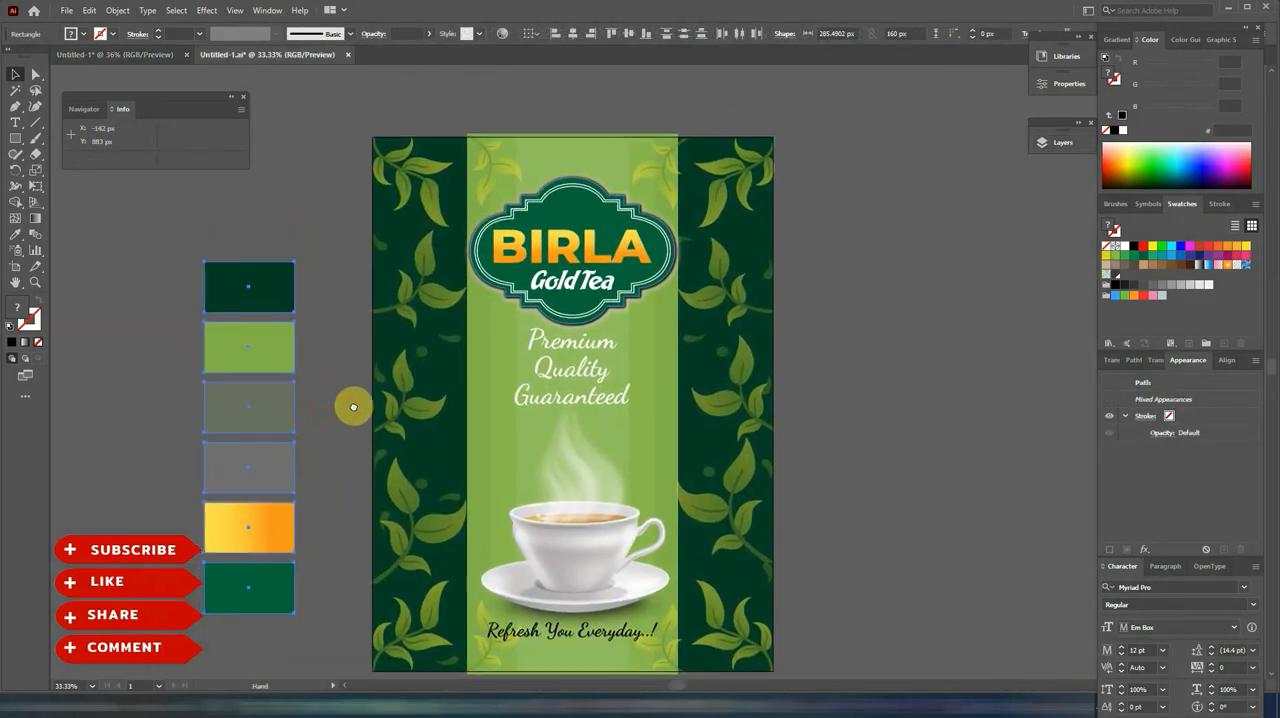
drag(353, 407, 439, 361)
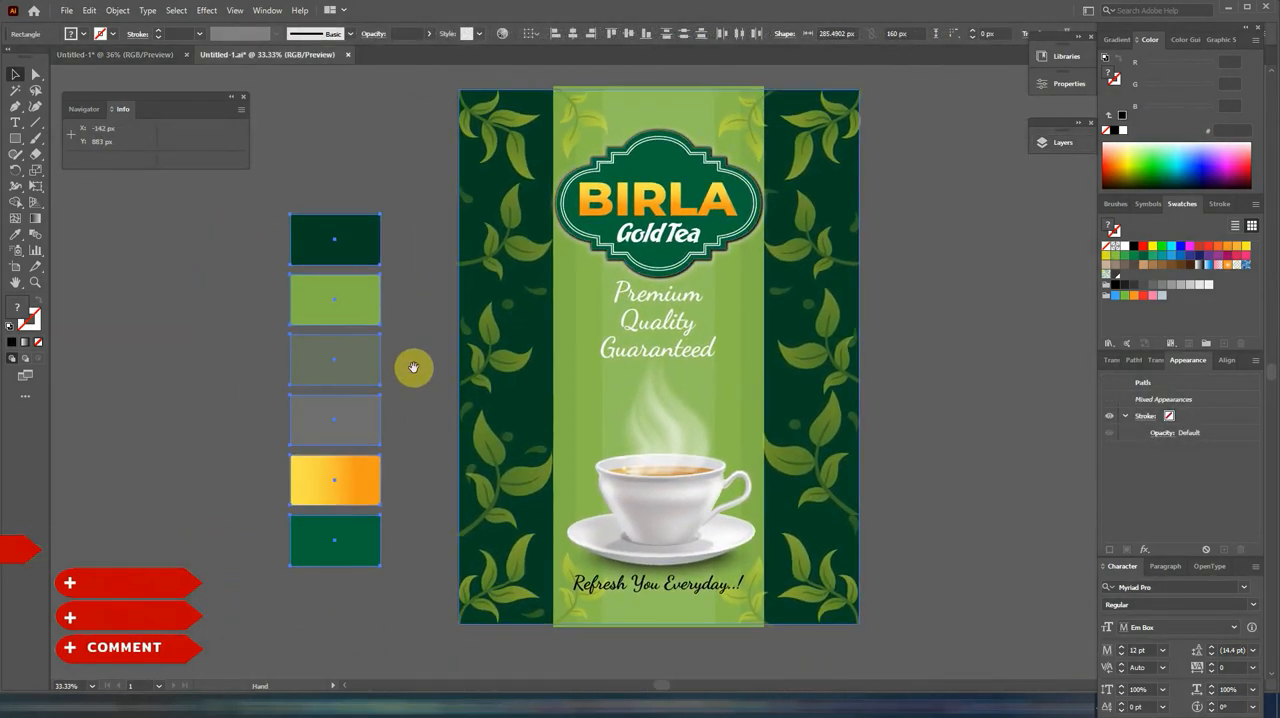
click(958, 357)
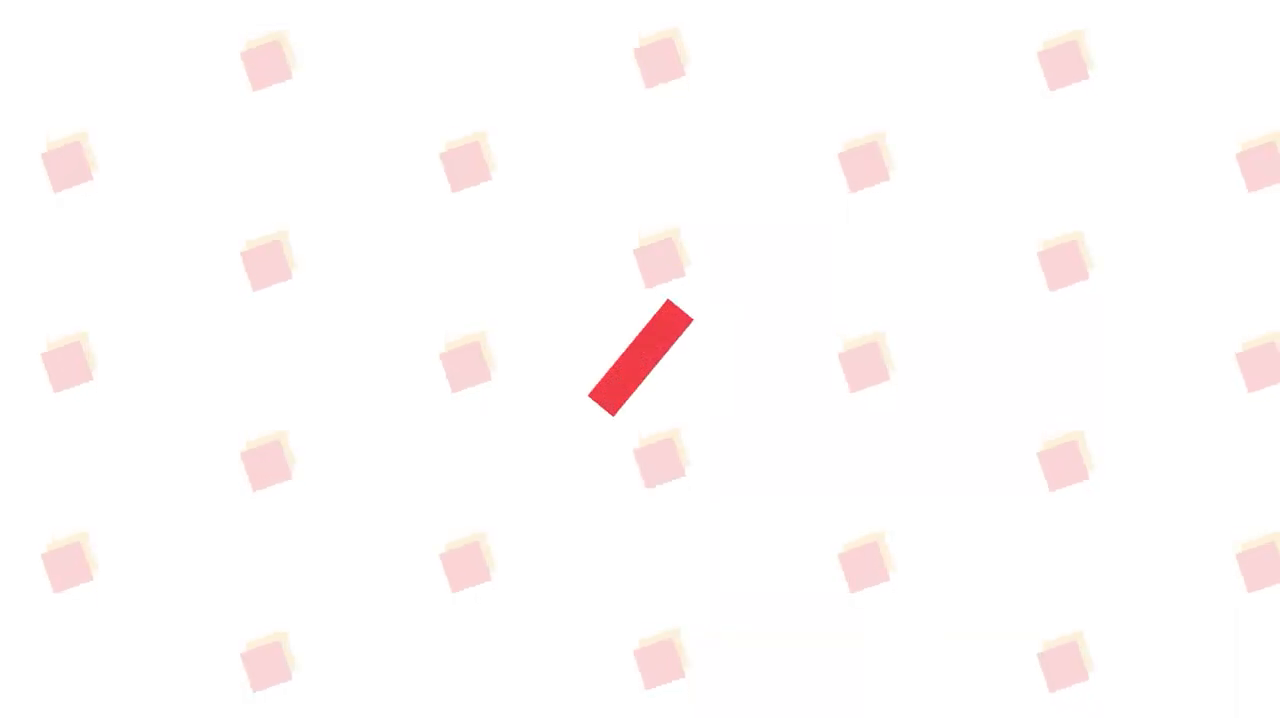